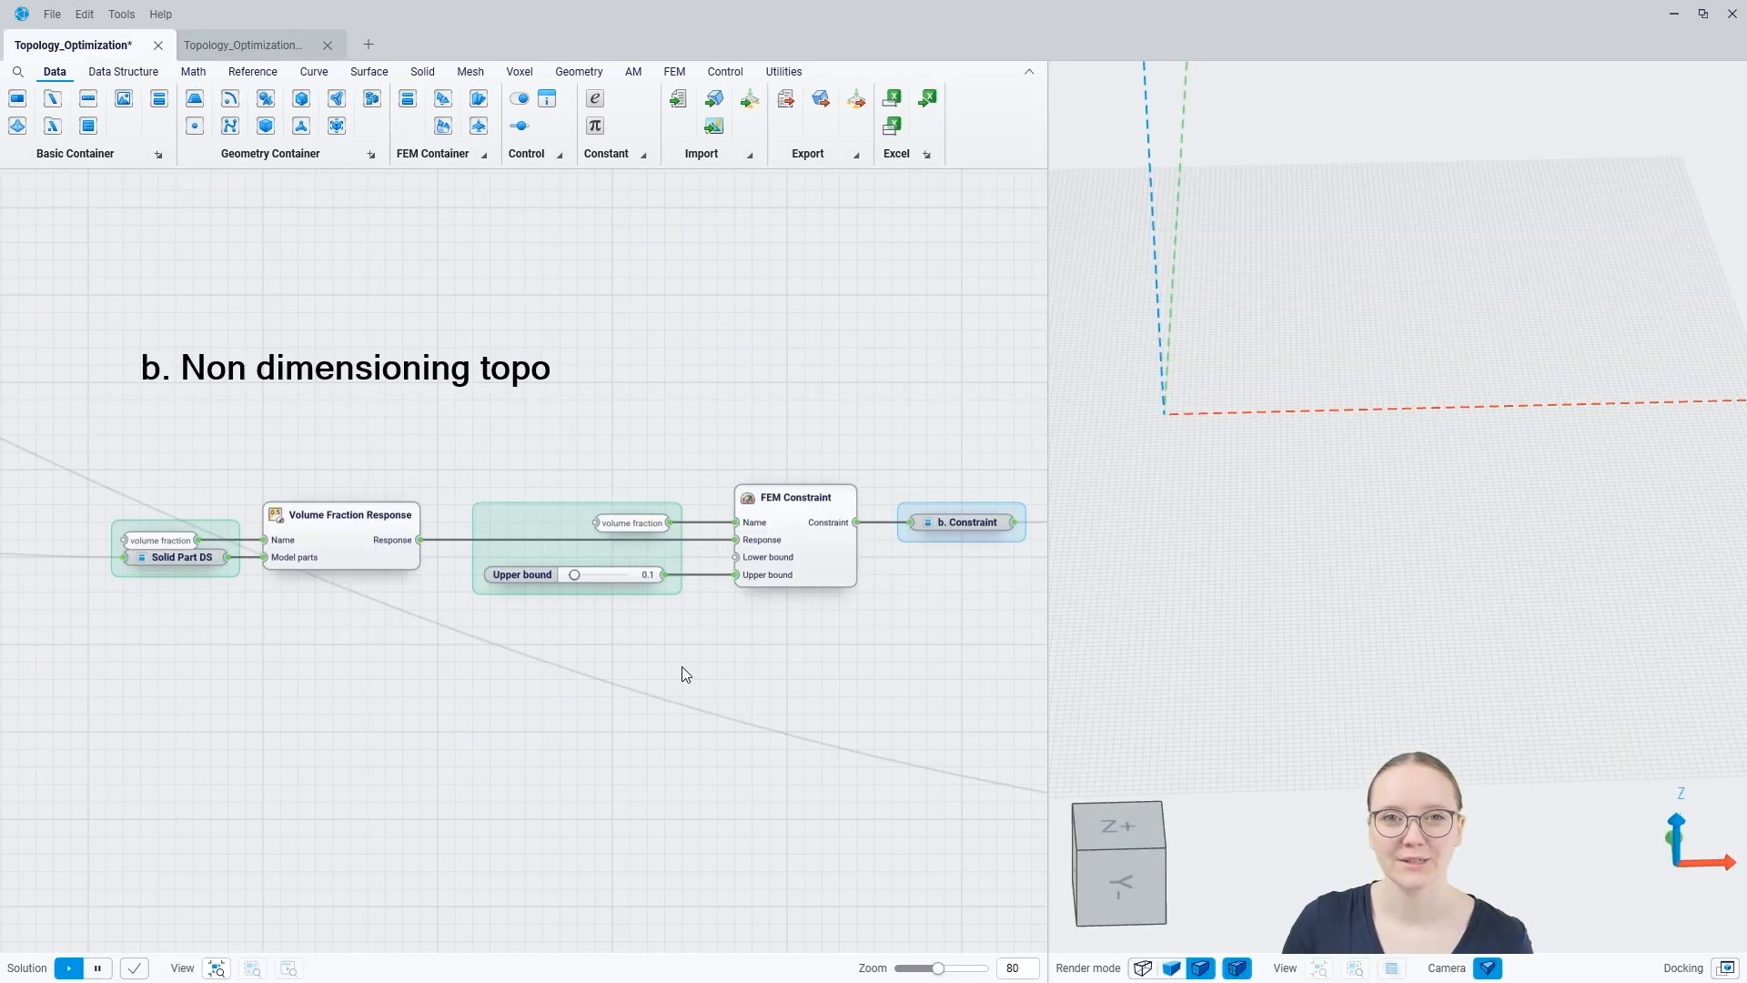
Step: Add a Mass Response component to the dimensioning topo branch under "3. Define the objective"
scroll(657, 673, down, 6)
right_drag(730, 527, 338, 500)
scroll(667, 625, up, 3)
right_drag(667, 624, 536, 549)
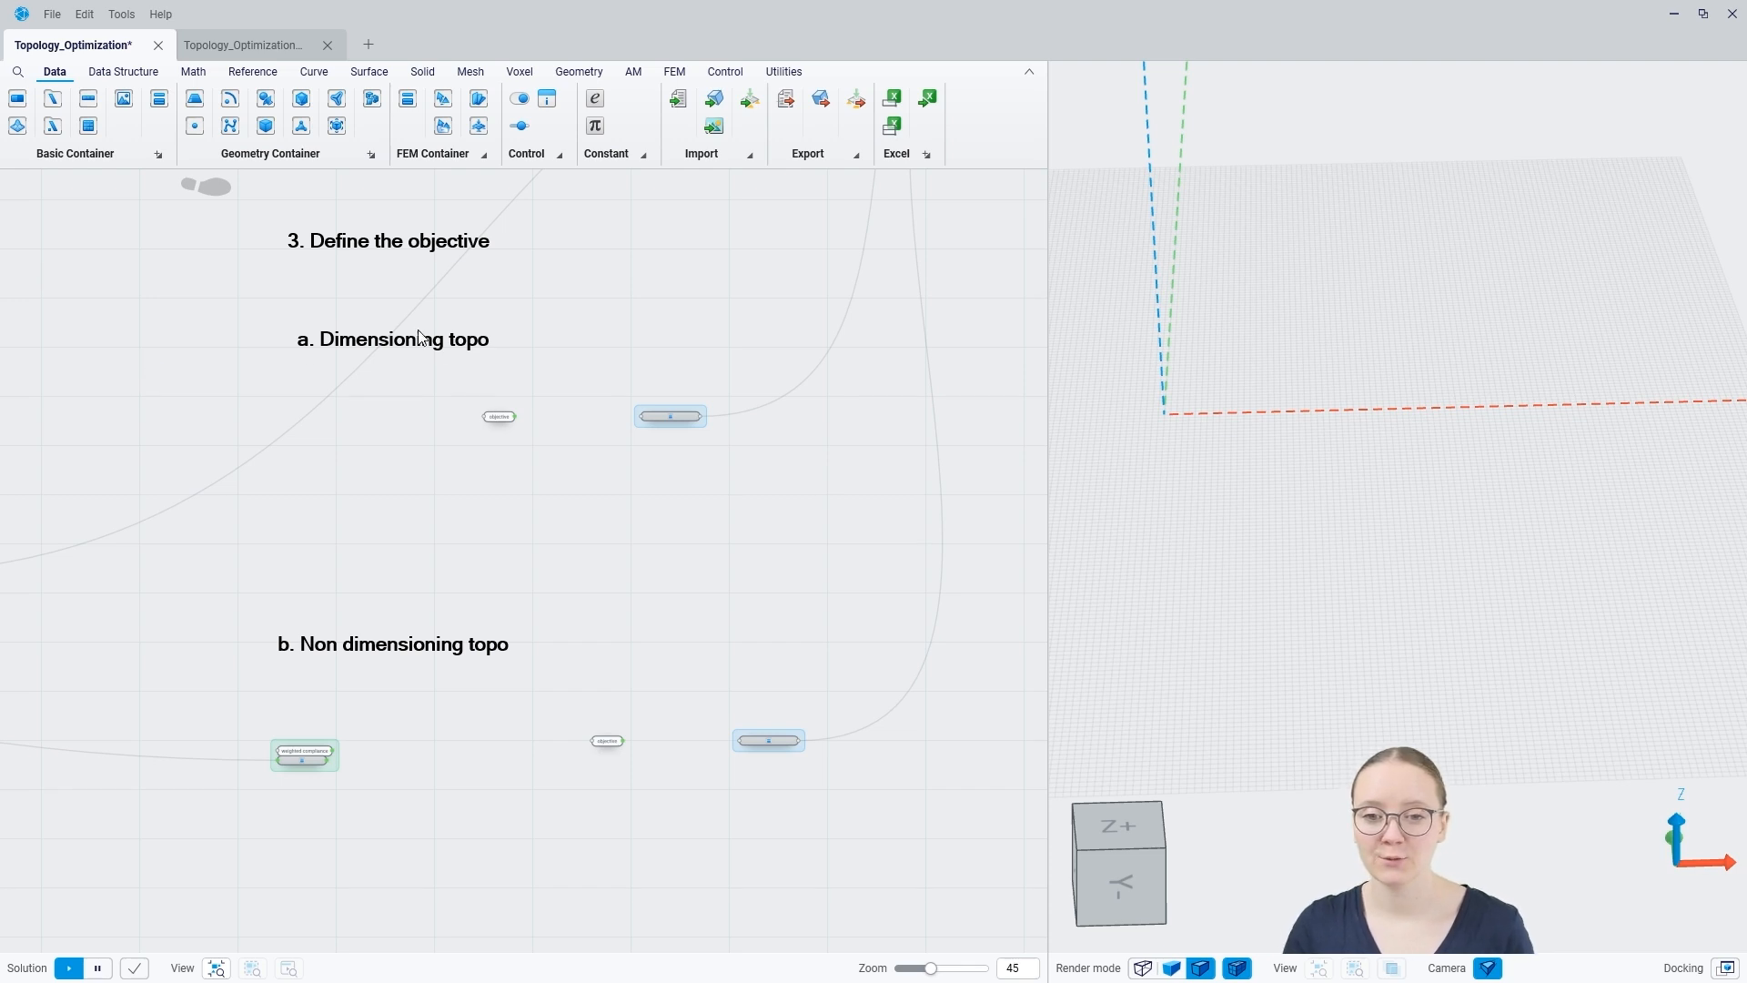
scroll(355, 386, up, 3)
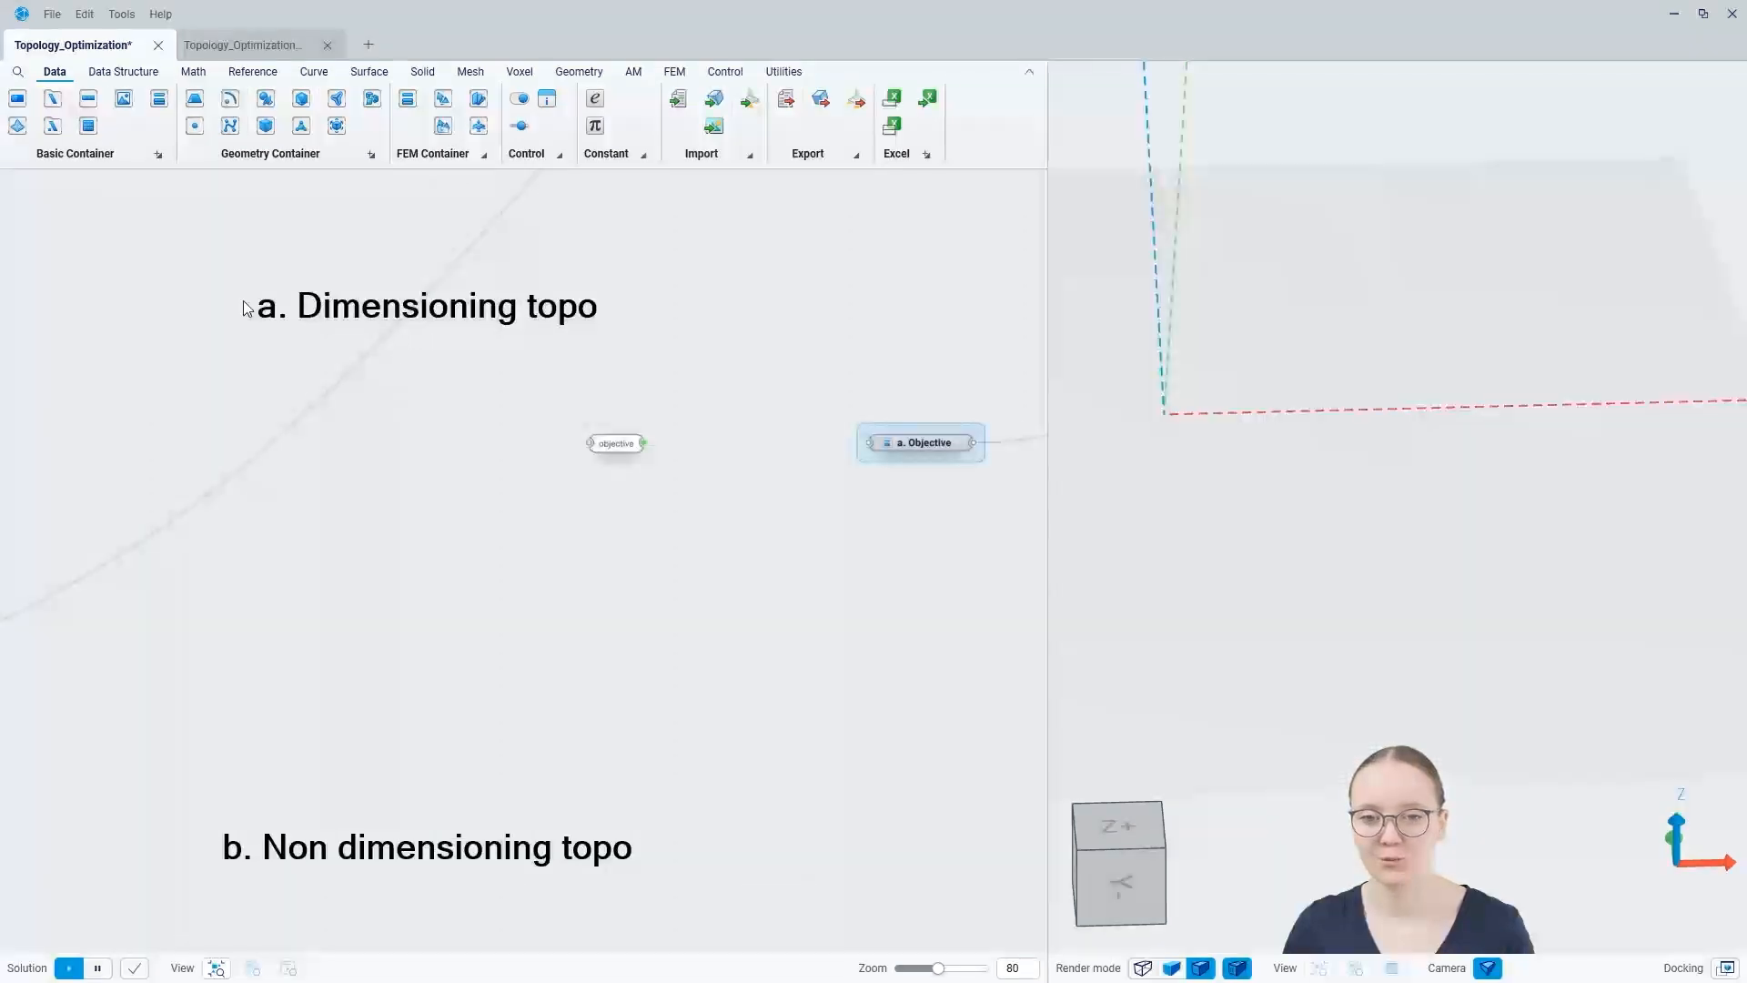
right_drag(570, 430, 499, 422)
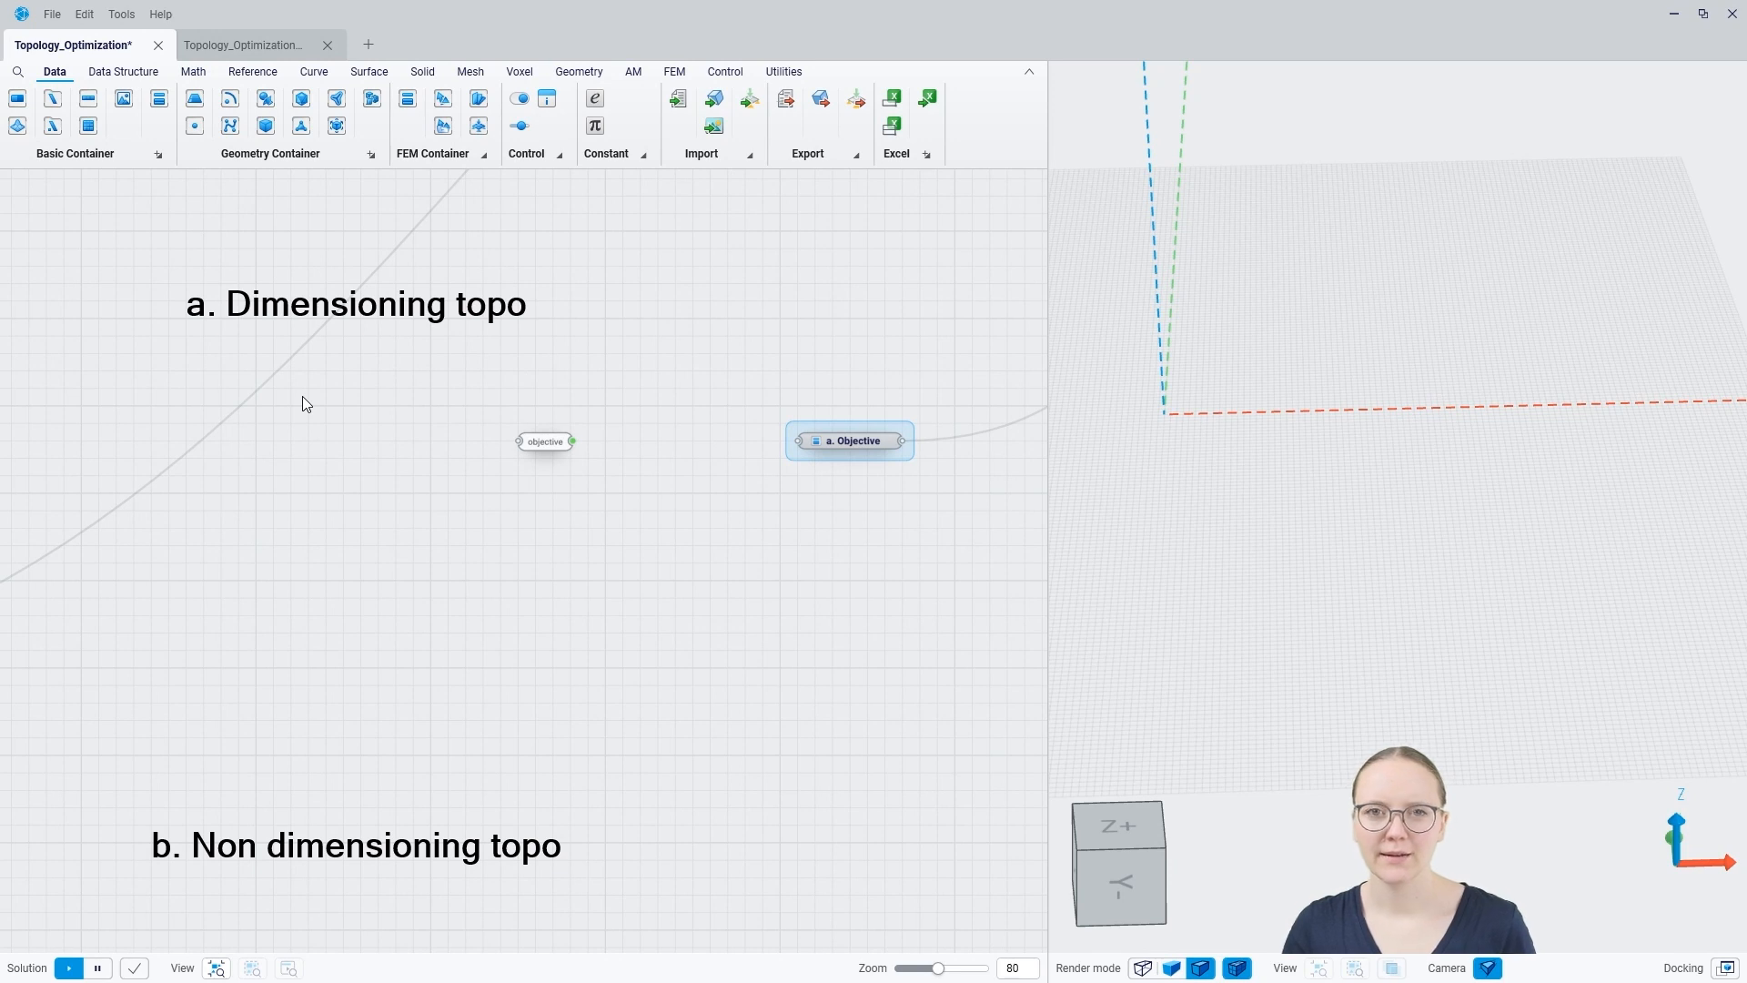
scroll(303, 398, up, 2)
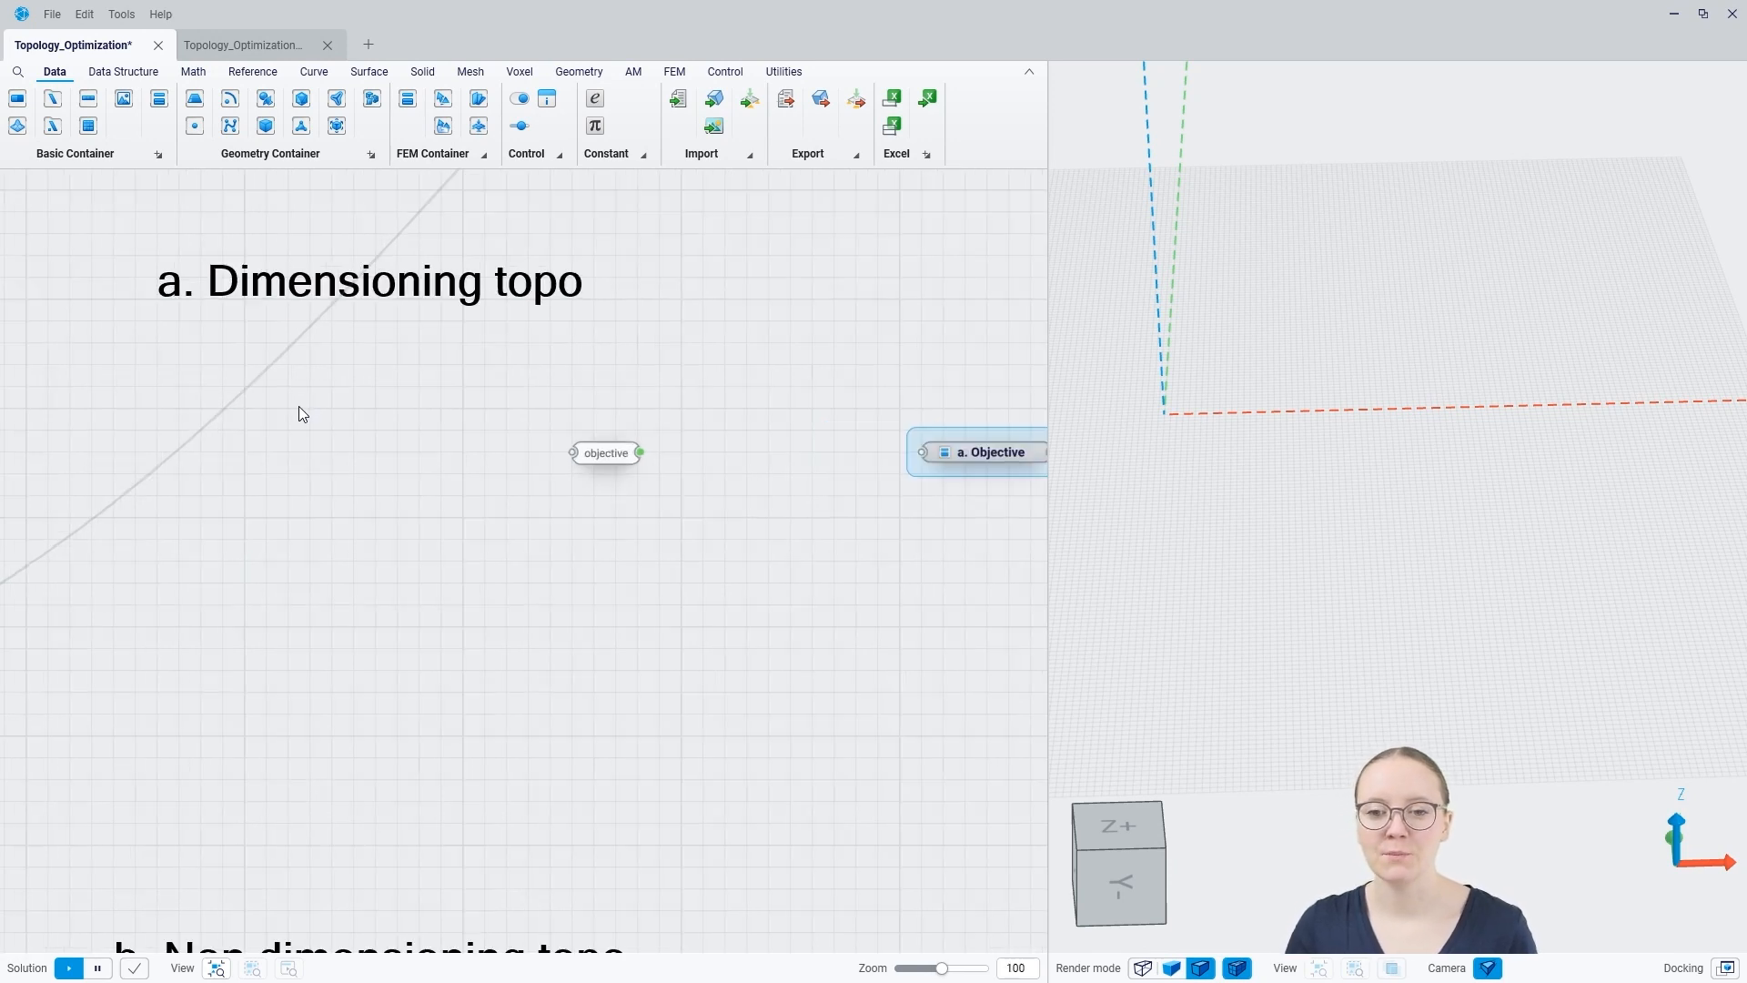
right_drag(358, 456, 290, 477)
right_click(308, 455)
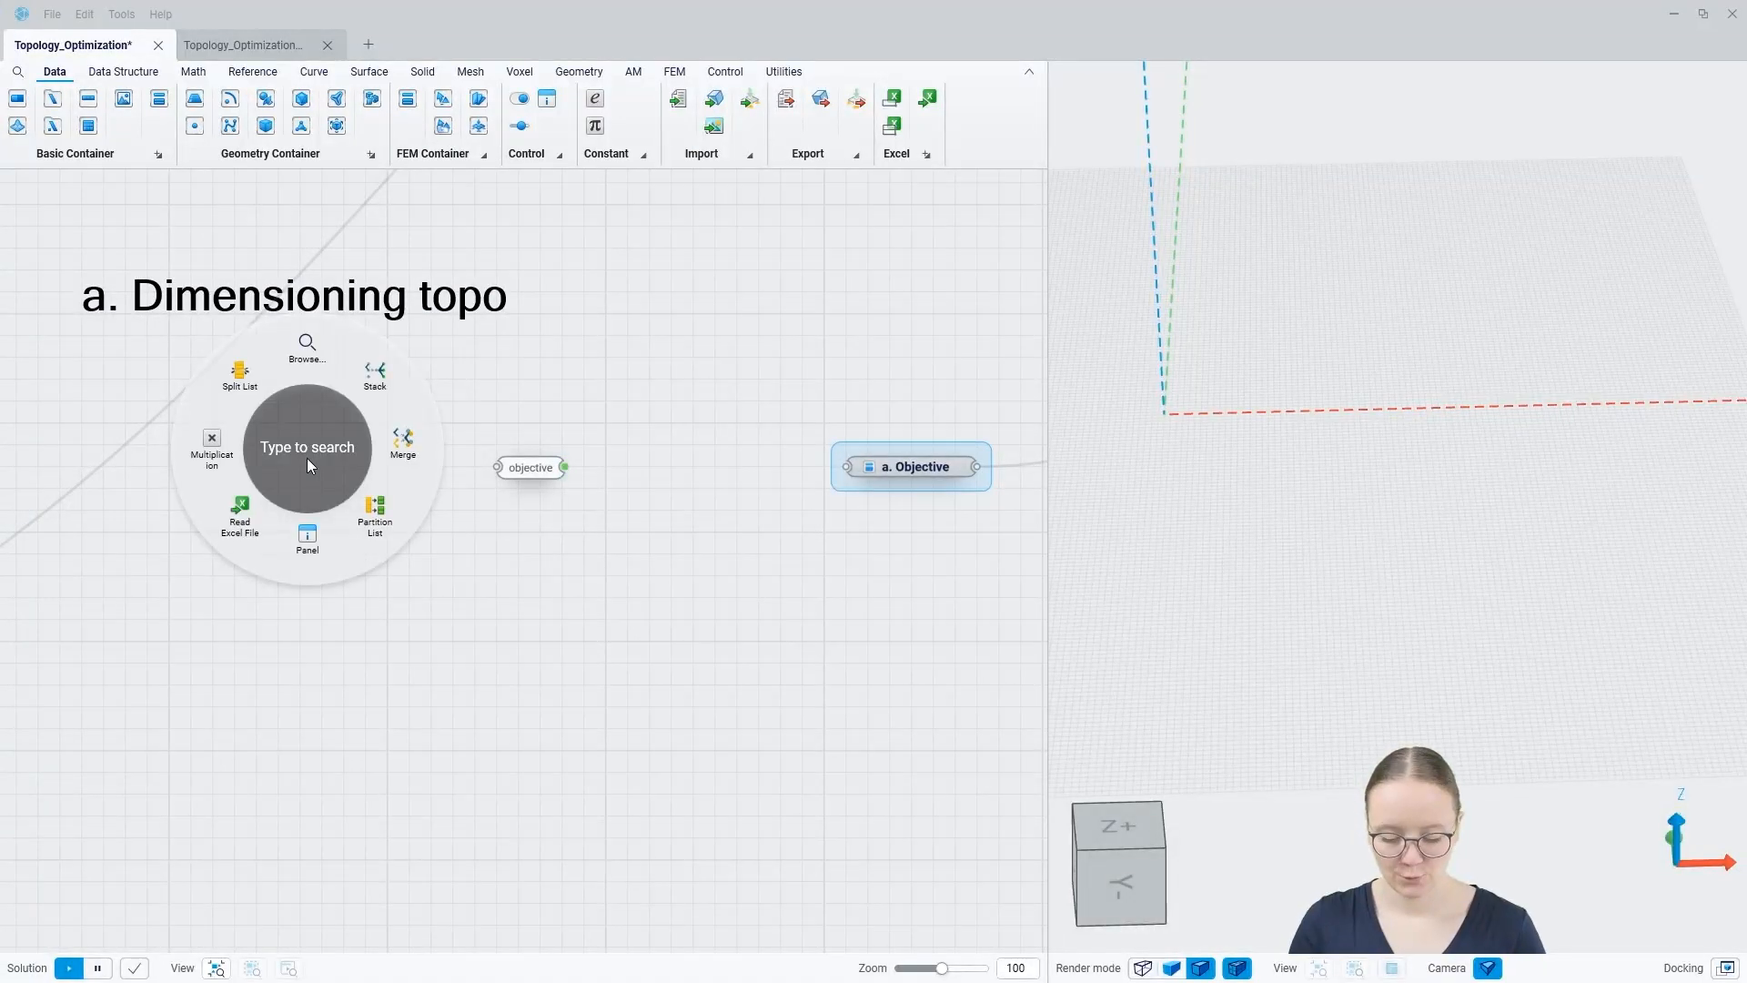
text(mass)
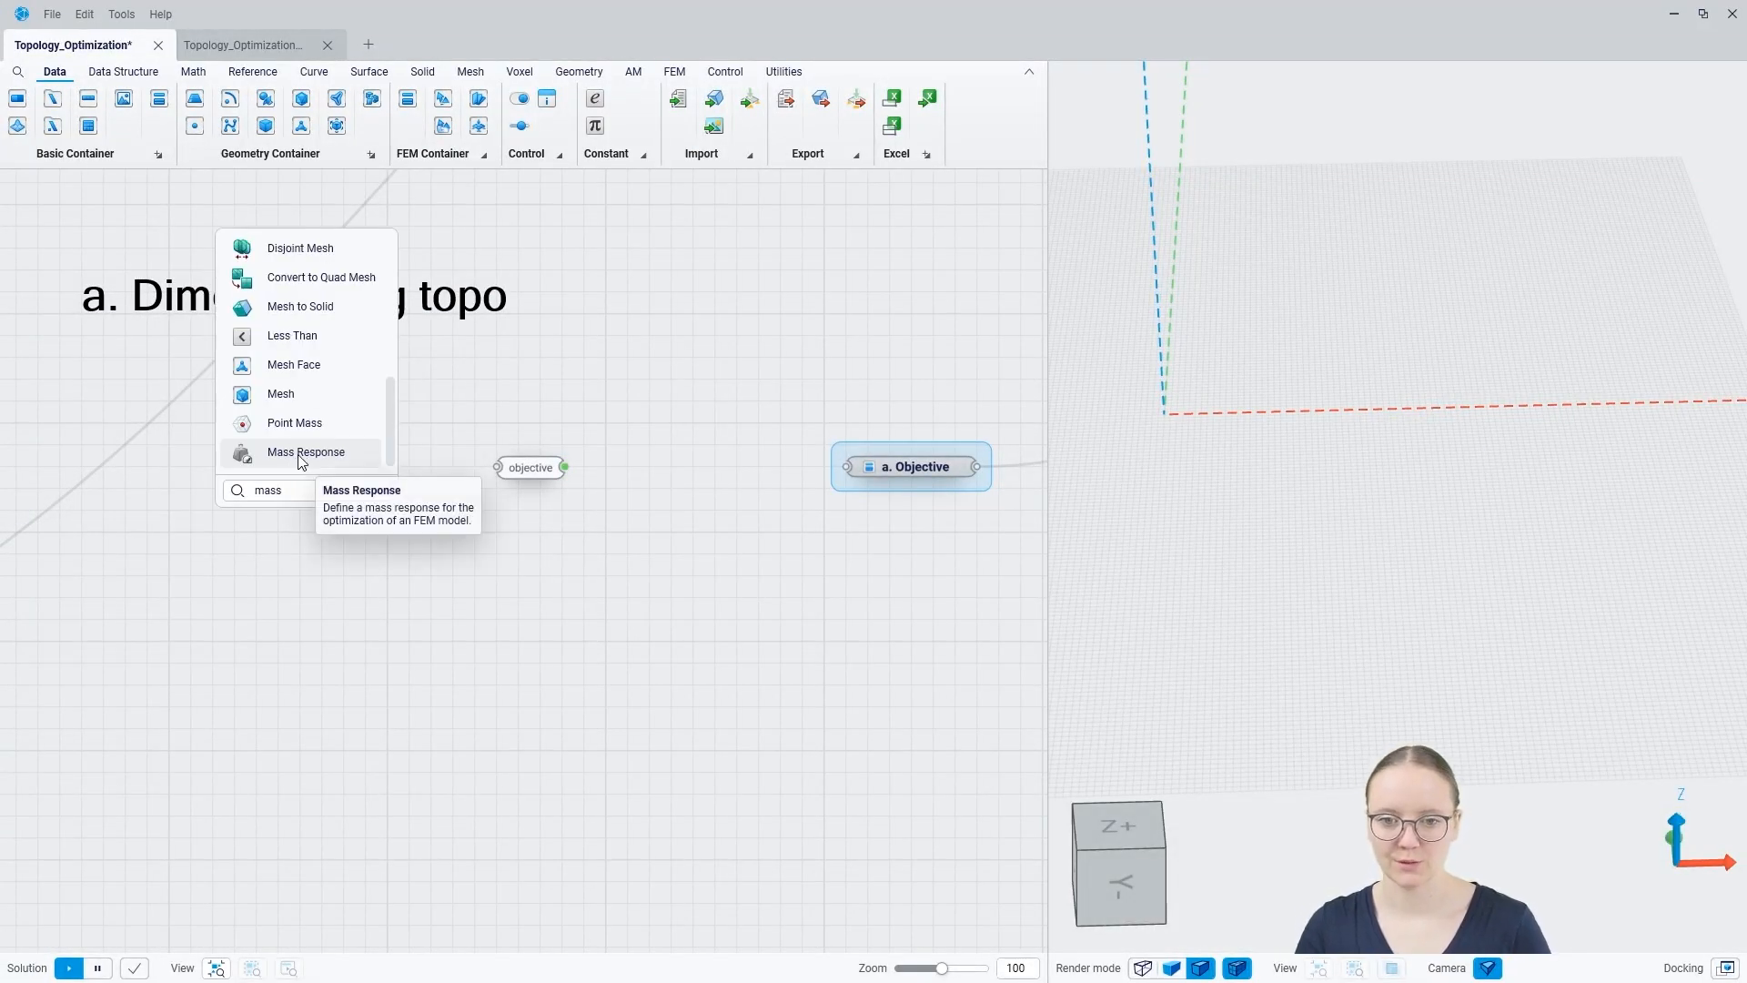
click(293, 455)
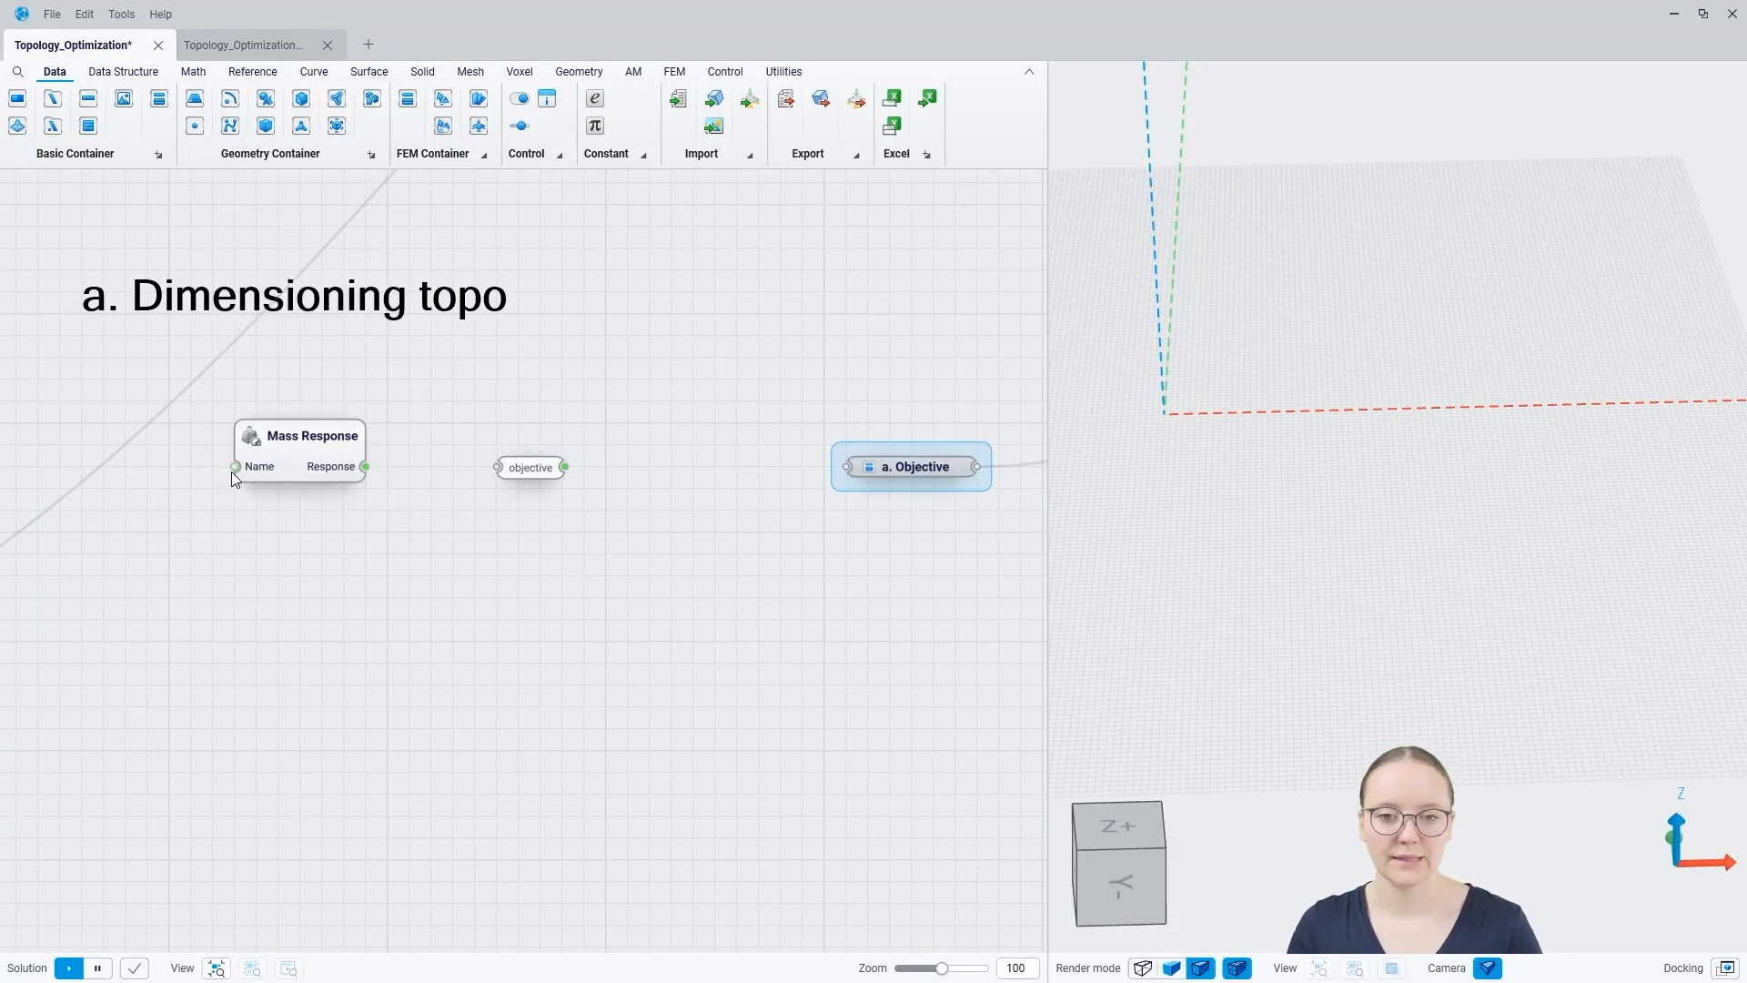
mouse_move(257, 475)
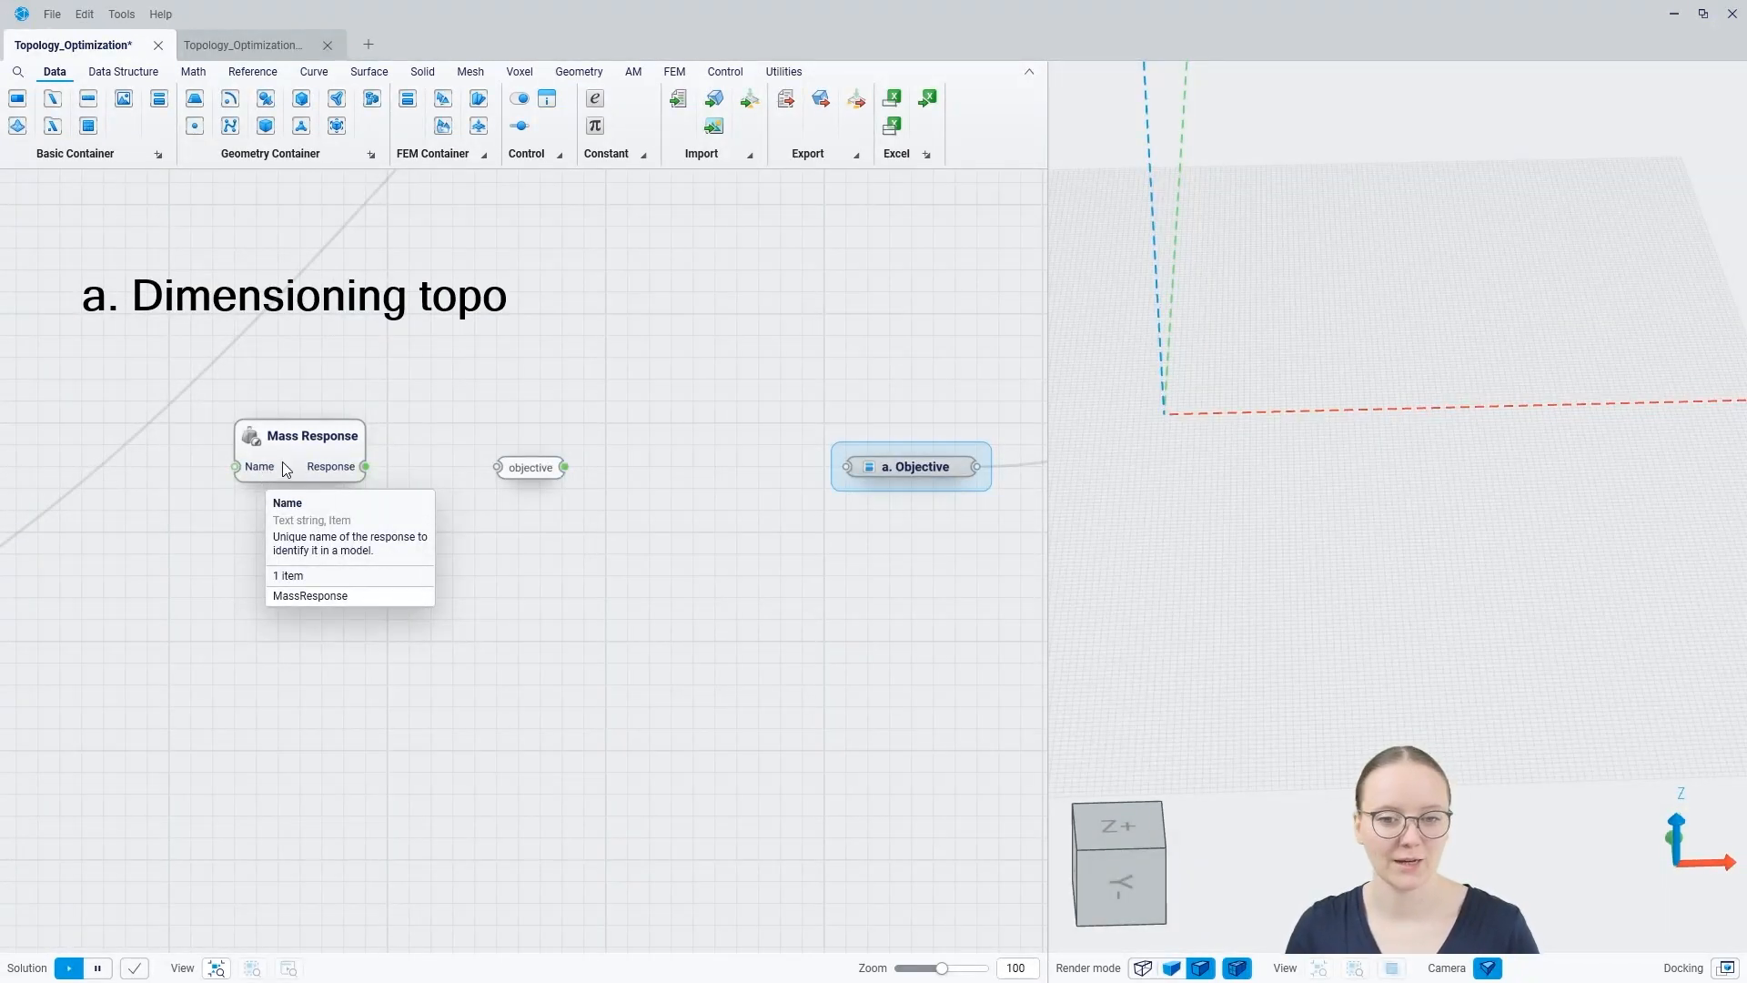
drag(326, 450, 324, 427)
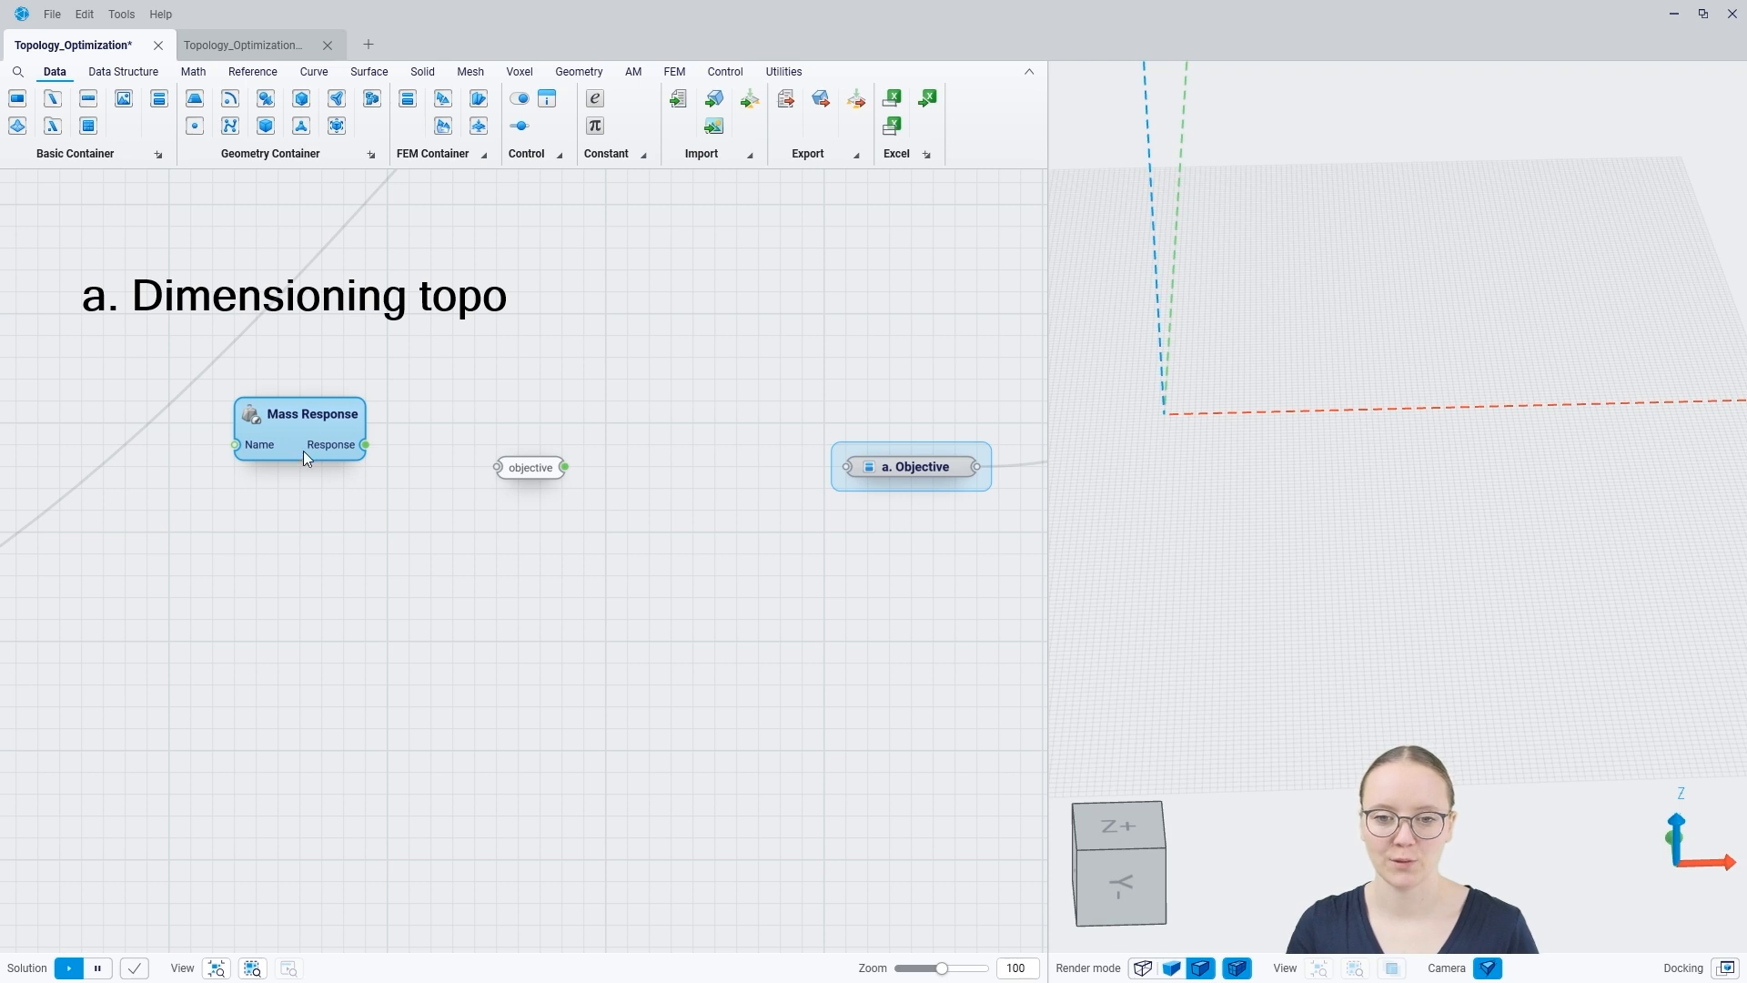
mouse_move(259, 453)
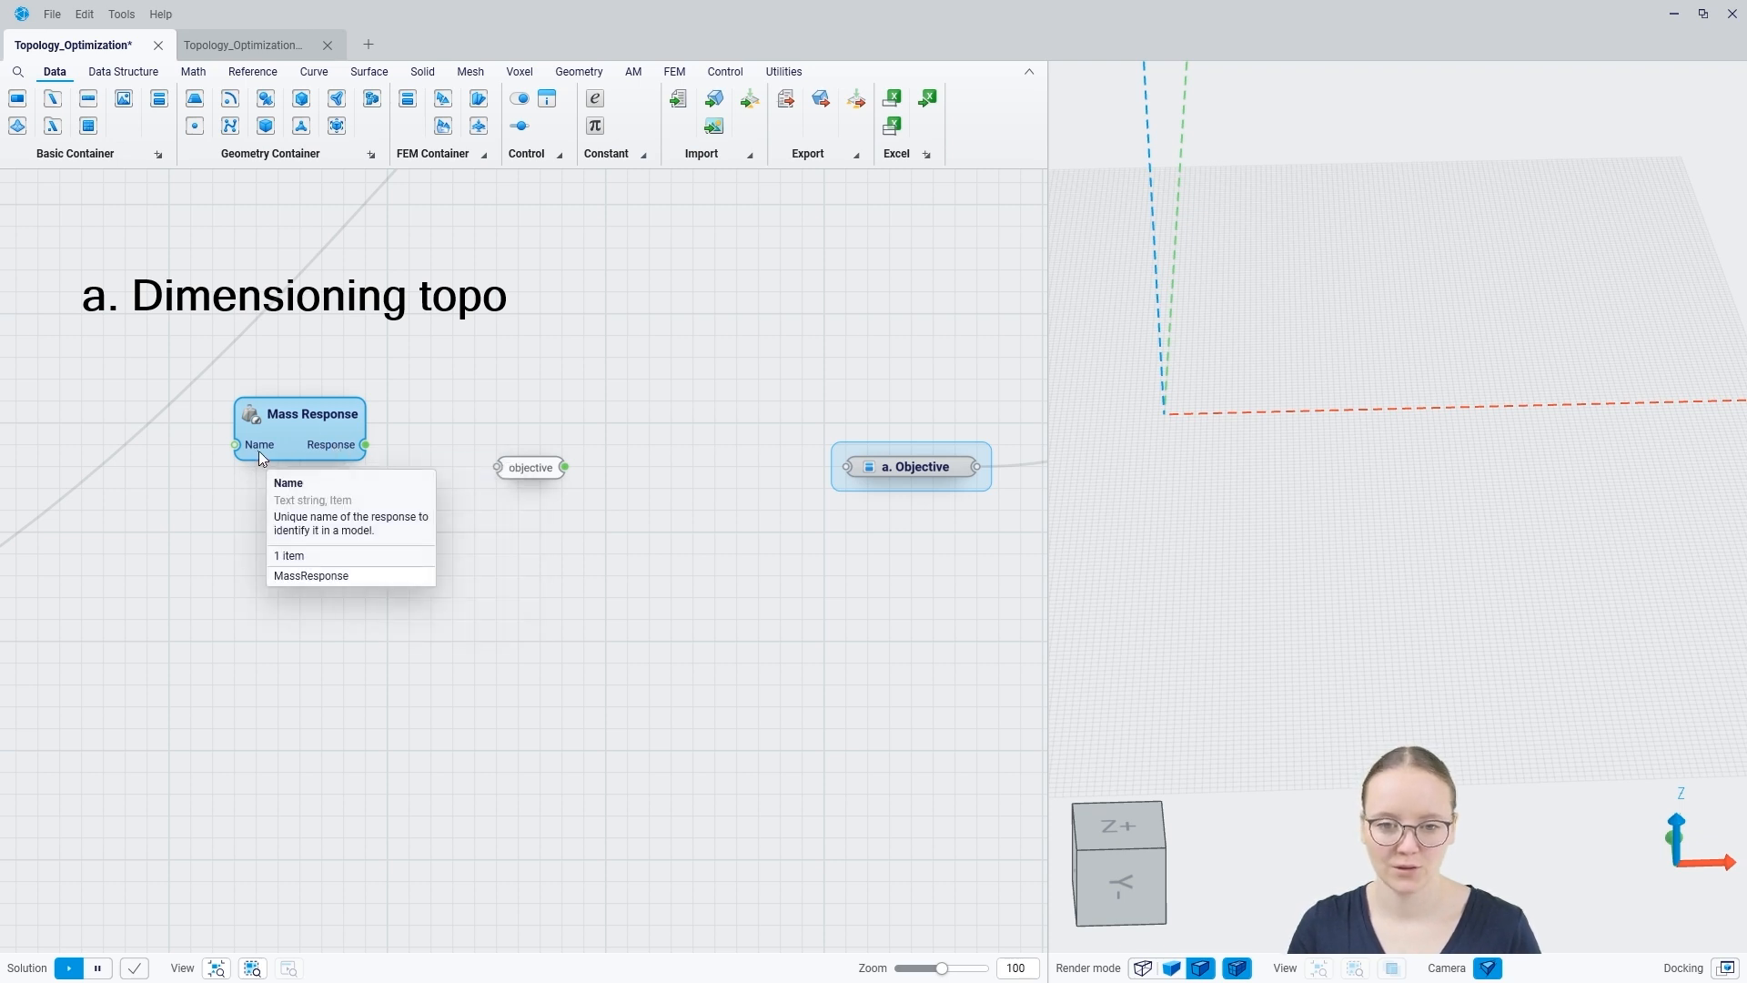
Step: Add an FEM Objective component in the dimensioning branch and connect the objective name and the mass response to its inputs
right_click(657, 430)
text(fem)
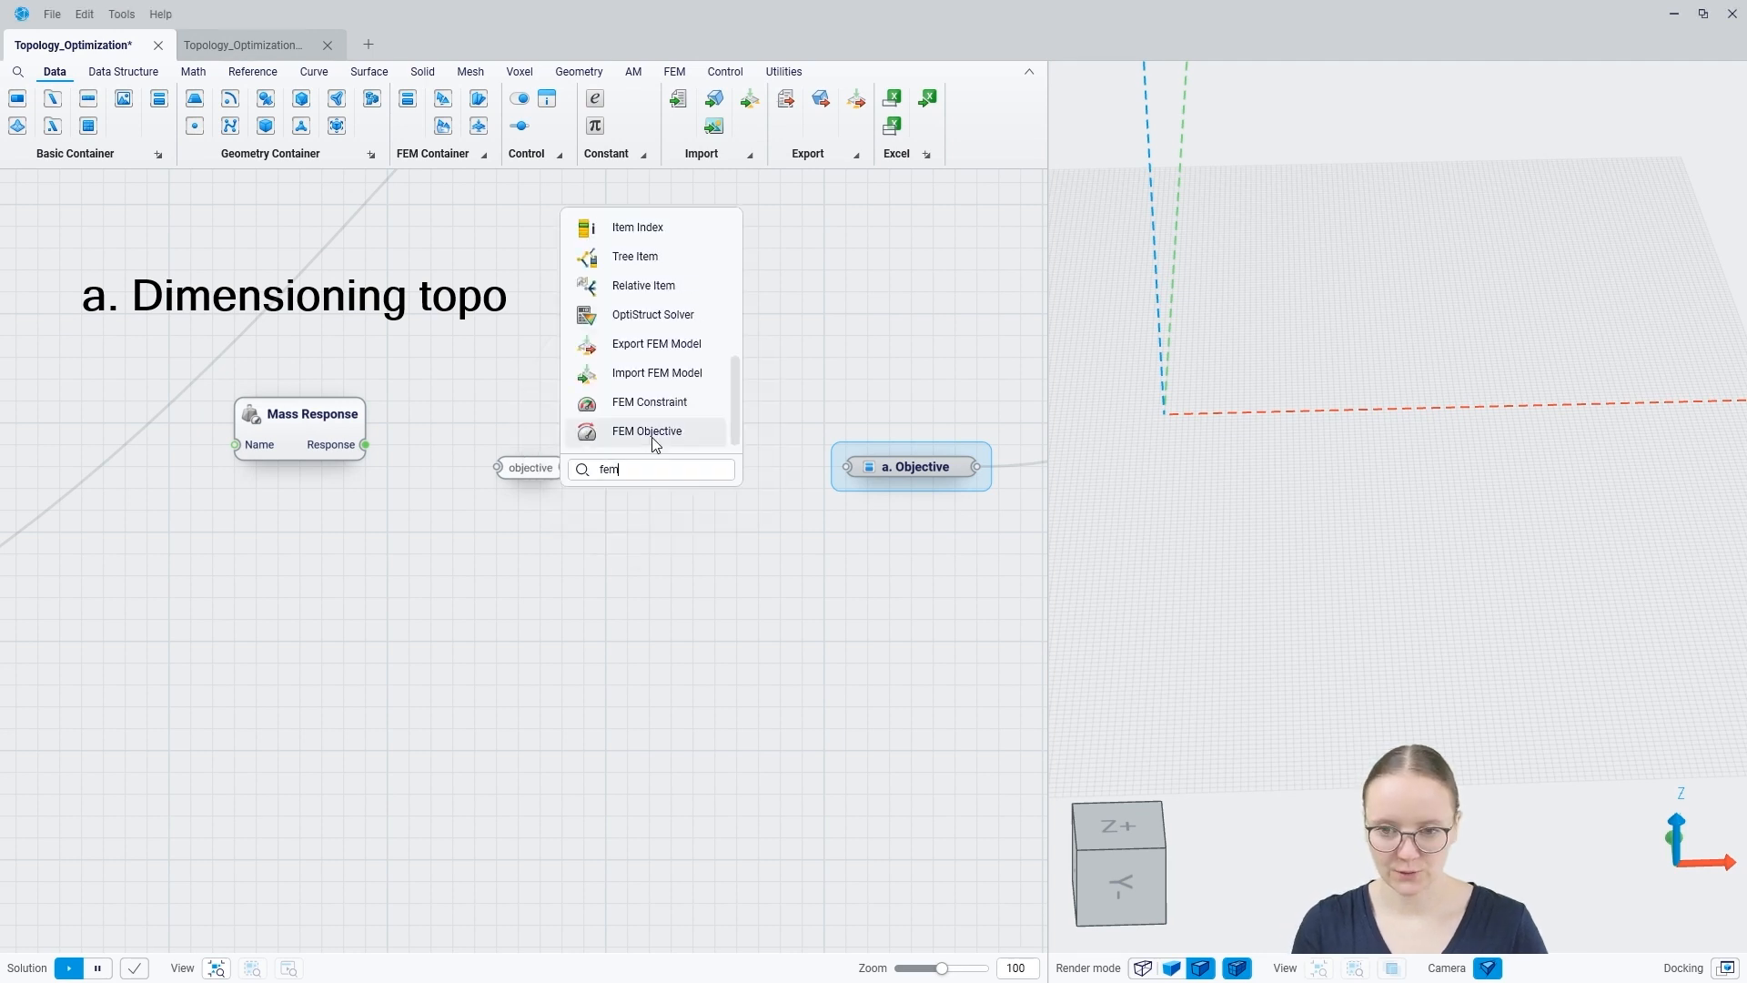
click(652, 431)
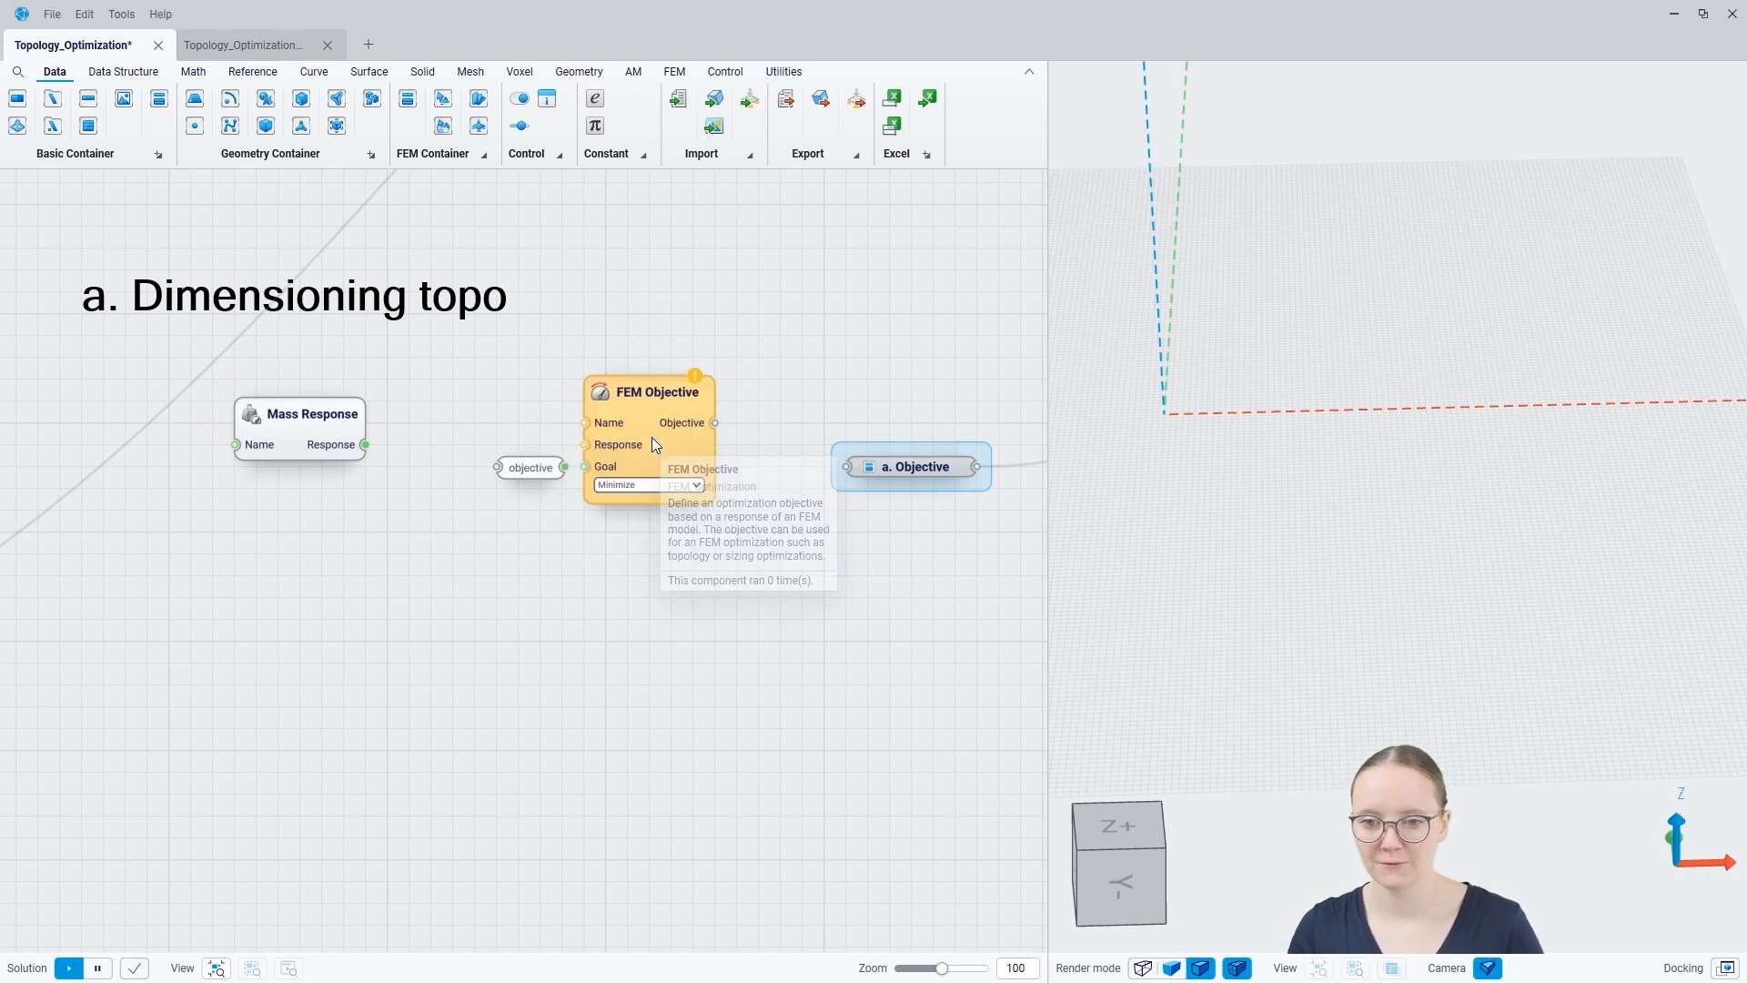
drag(564, 467, 286, 489)
drag(726, 473, 725, 497)
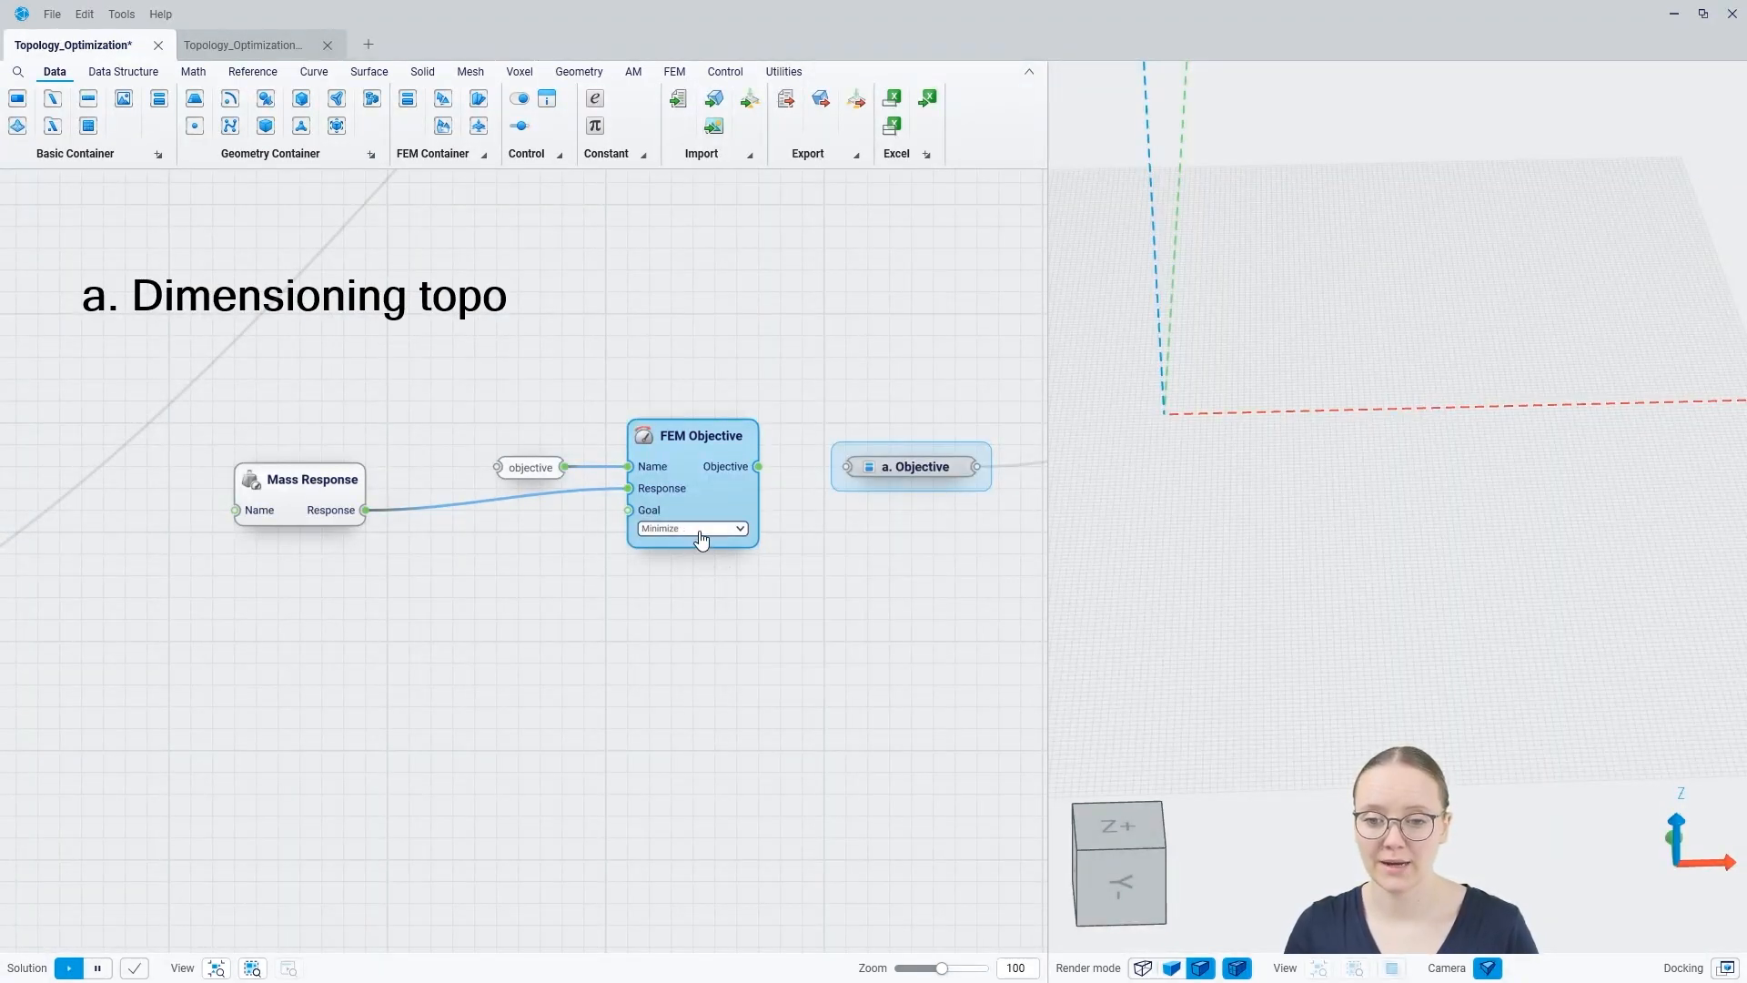
Step: Switch the FEM Objective's goal to Maximize and back to Minimize
click(701, 530)
click(665, 571)
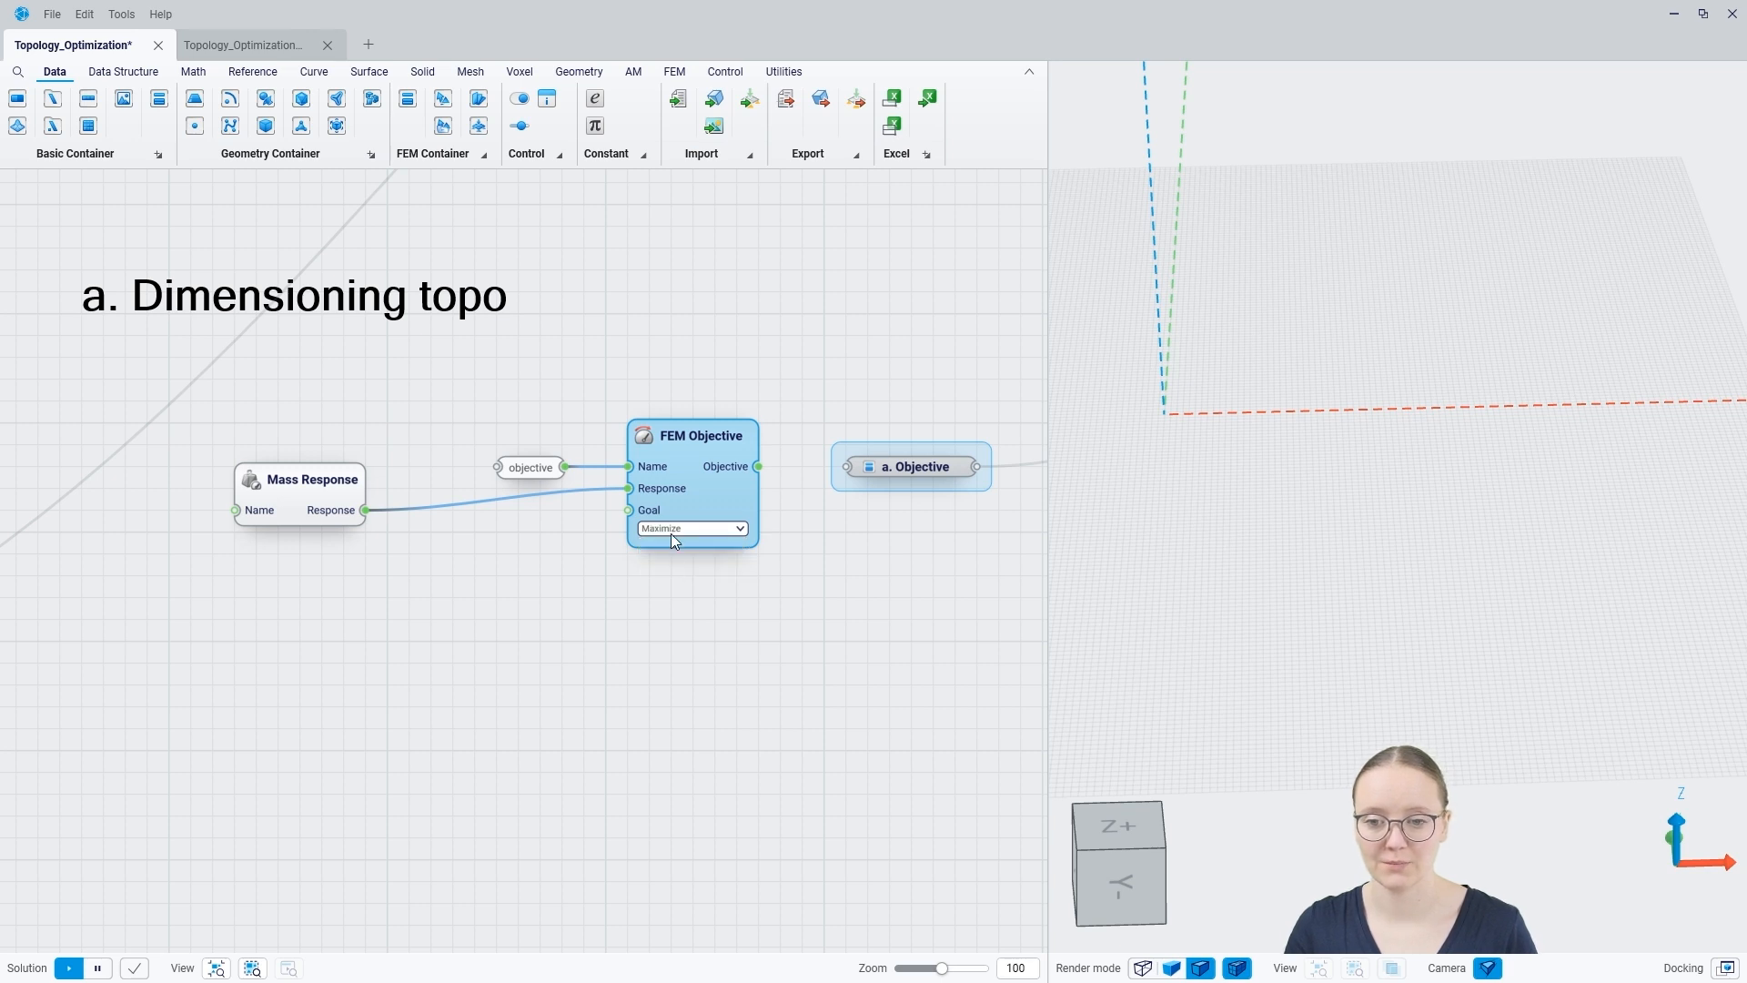
click(674, 530)
click(667, 551)
Step: Connect the FEM Objective's output to the a. Objective container and align the Mass Response with the response input
drag(758, 466, 847, 467)
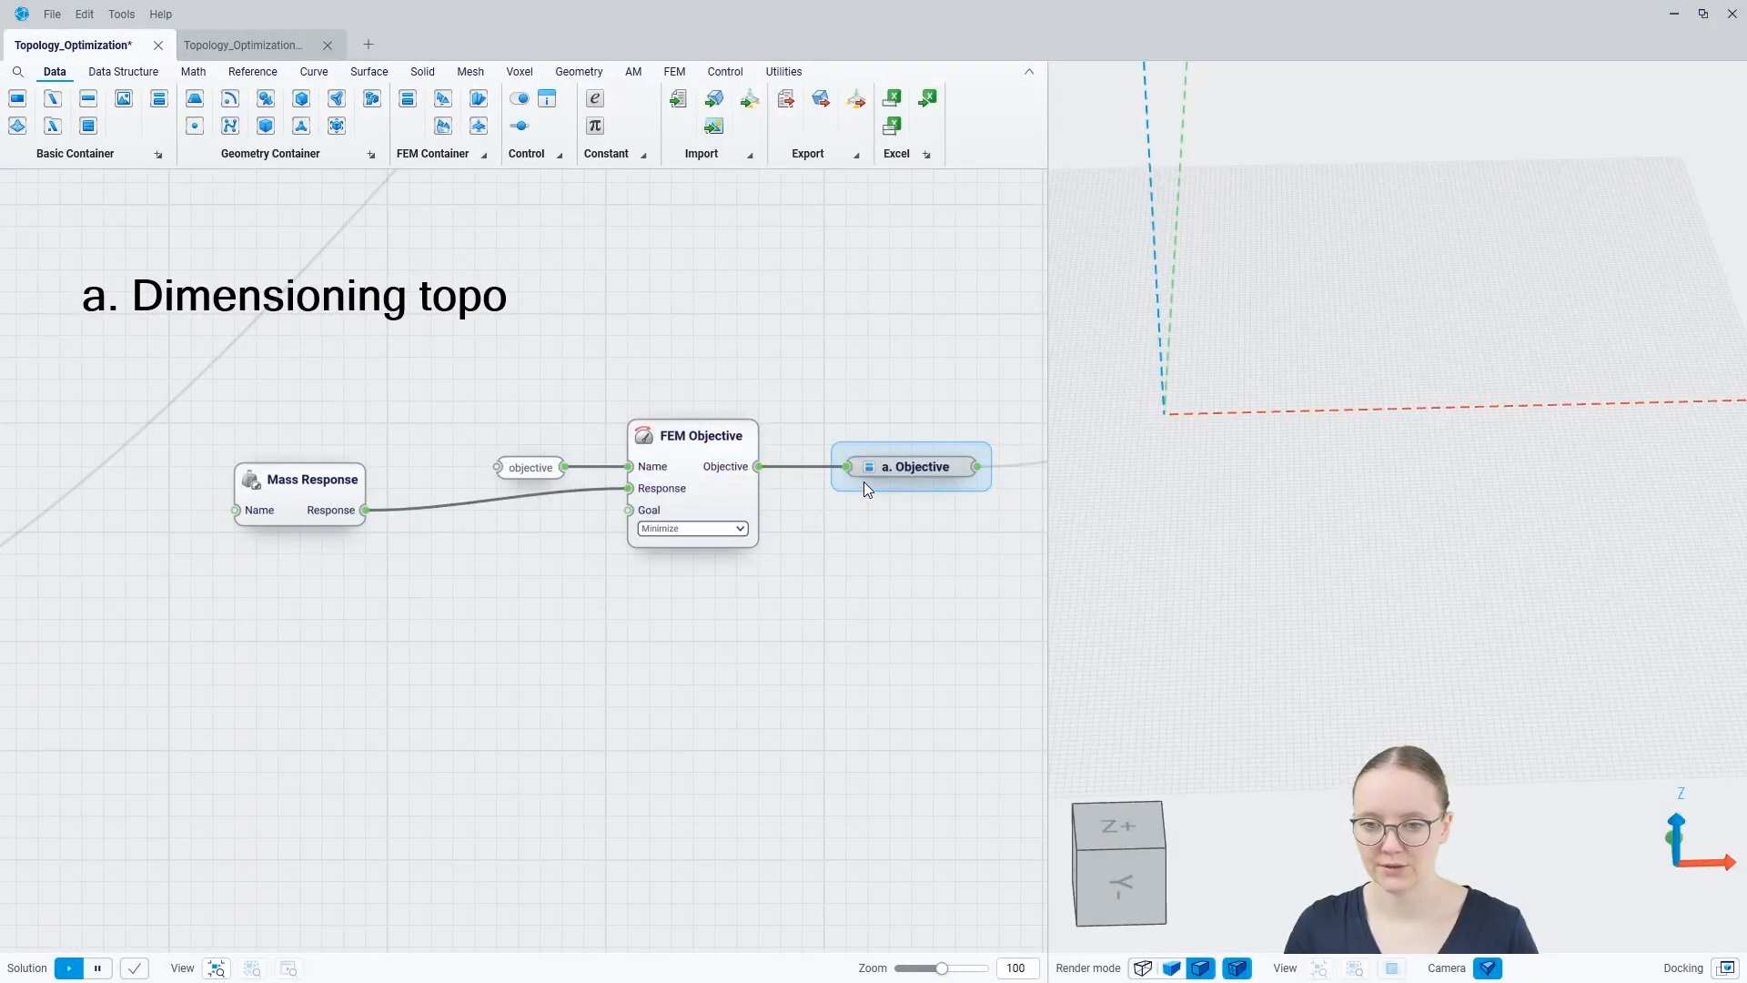
drag(300, 512, 297, 490)
click(445, 542)
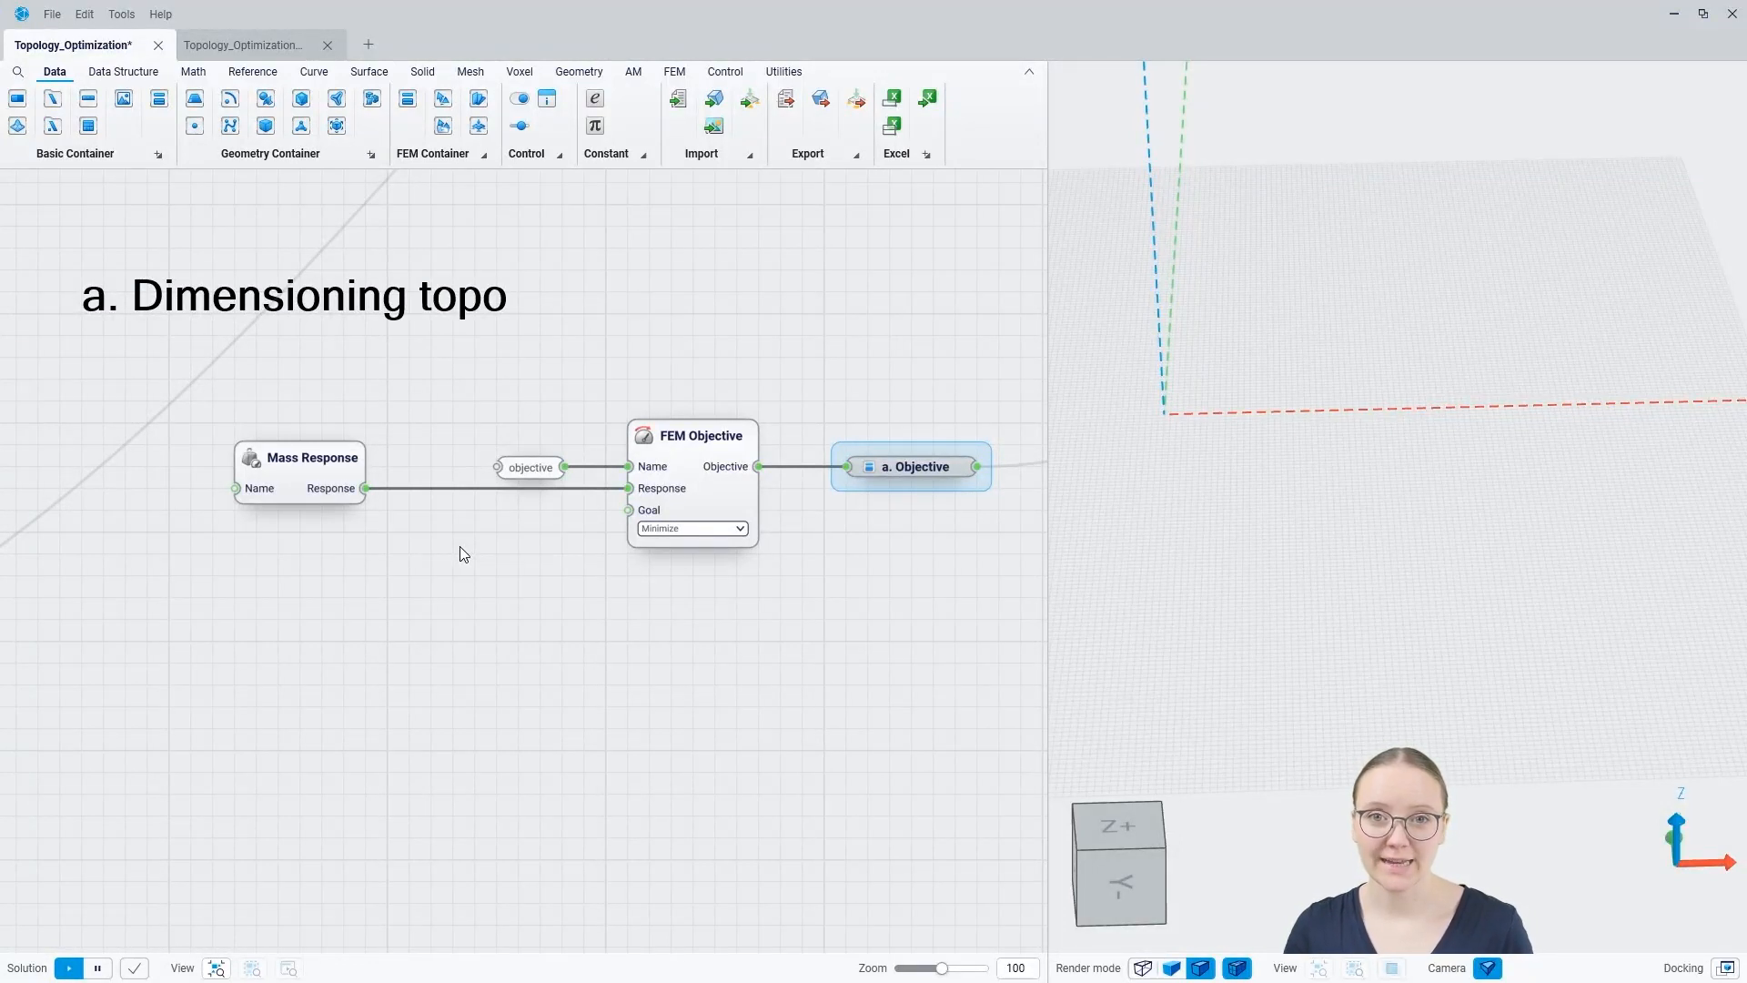
Step: Review the stress and displacement constraints in the dimensioning topo branch under "2. Define the constraint"
scroll(443, 545, down, 6)
middle_drag(271, 544, 769, 528)
middle_drag(462, 531, 630, 682)
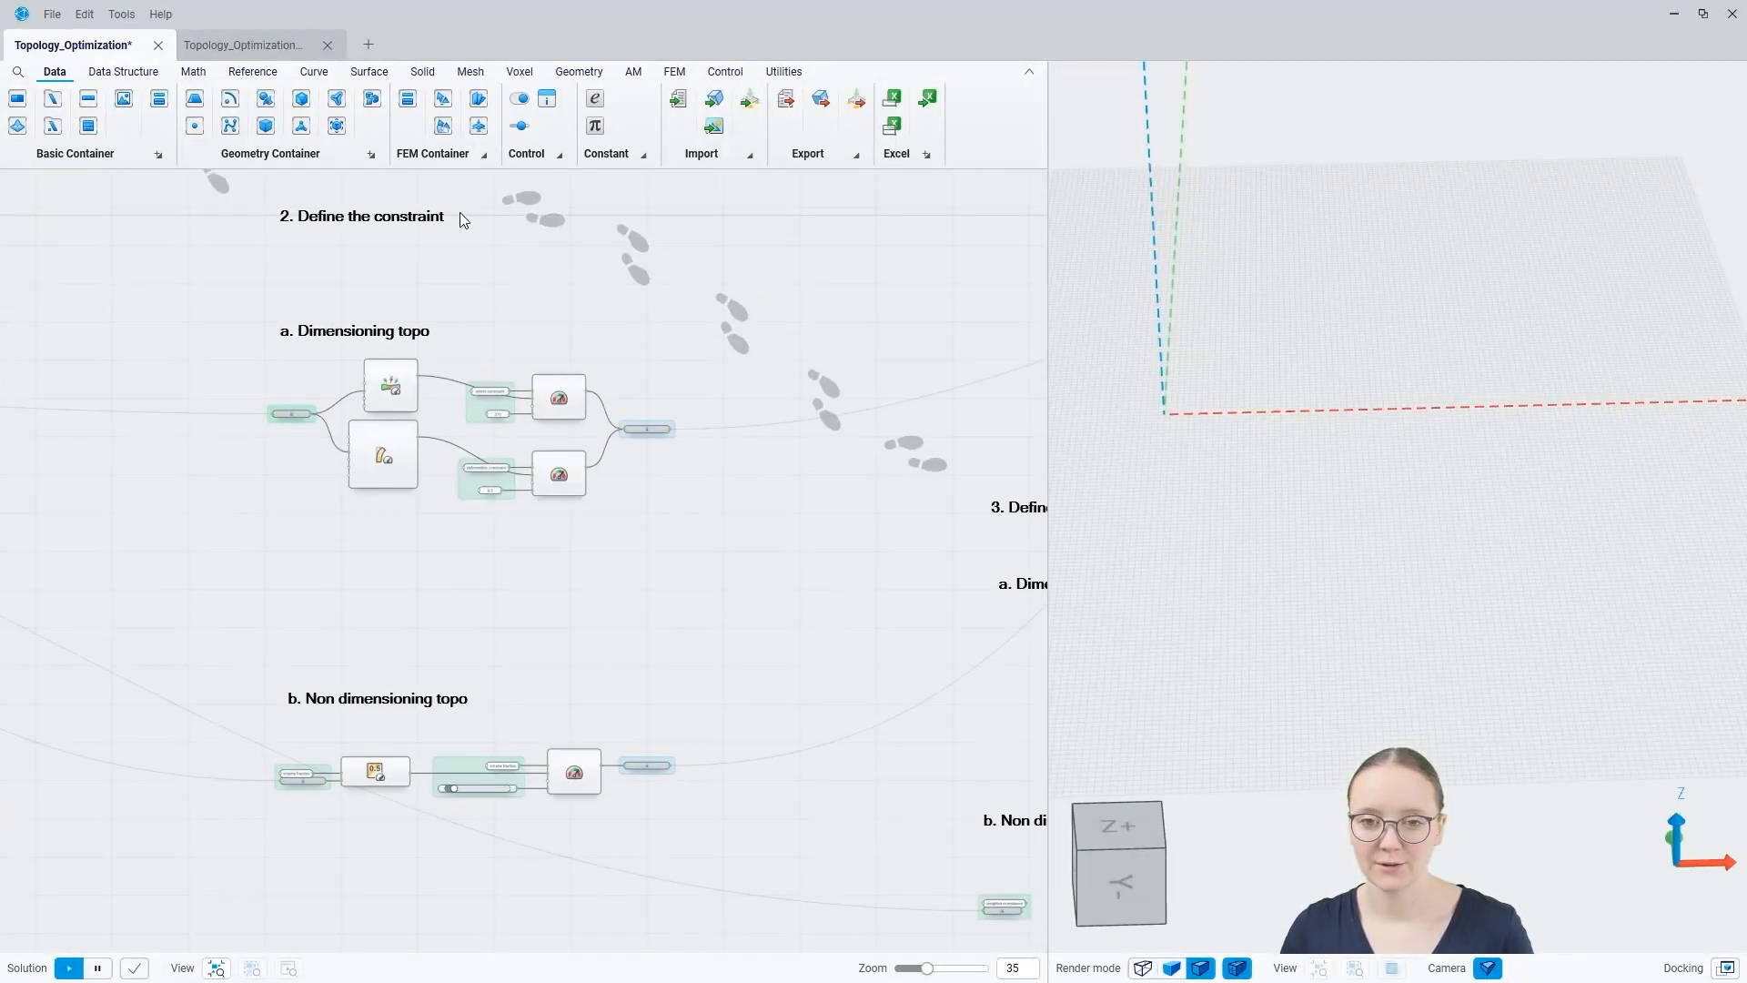
scroll(468, 410, up, 5)
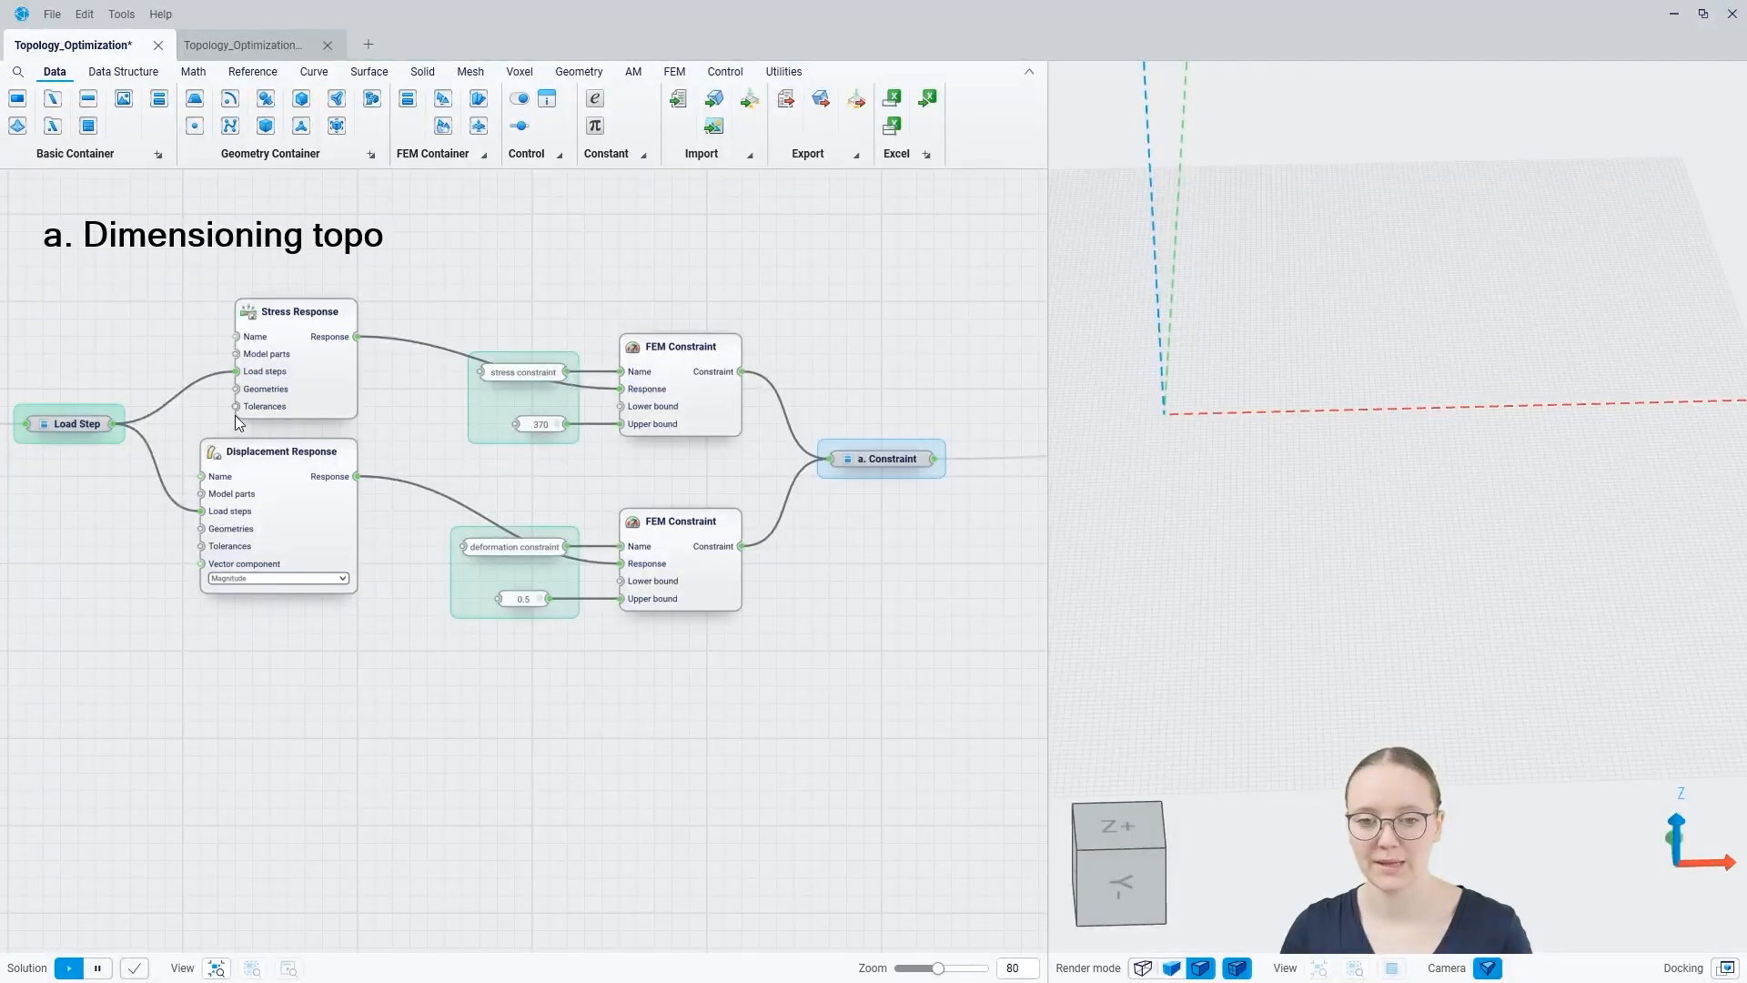
scroll(220, 406, down, 5)
middle_drag(640, 577, 467, 546)
scroll(470, 560, up, 5)
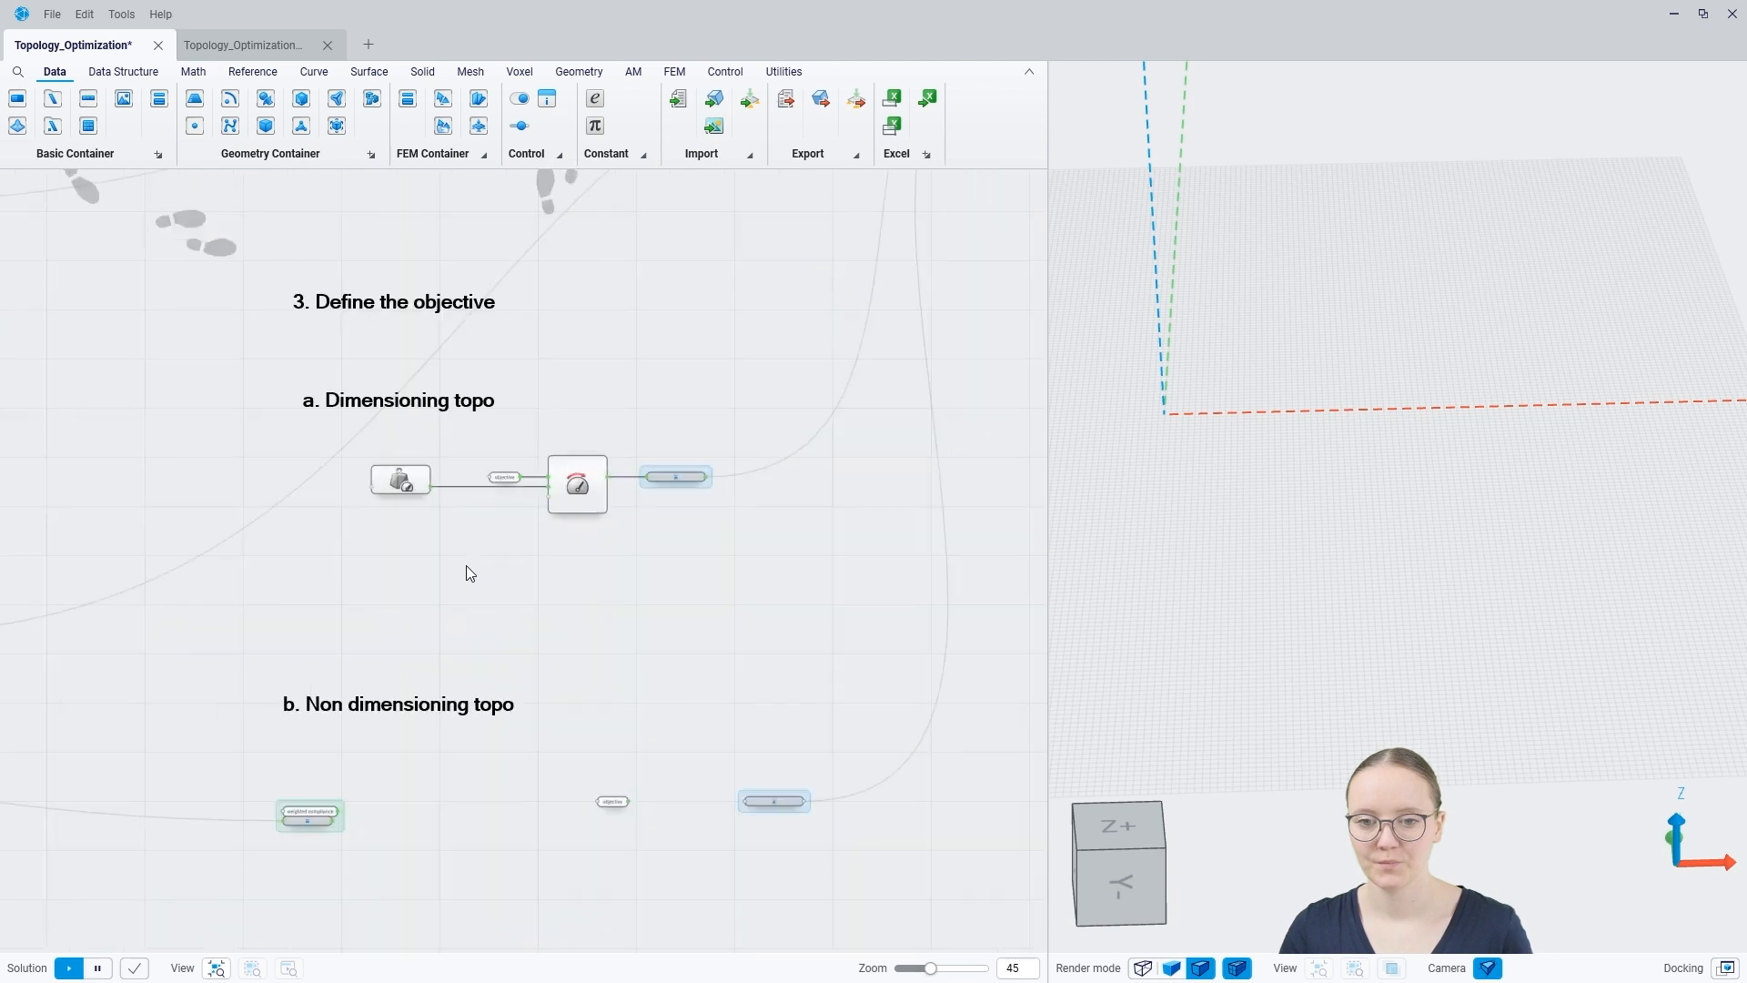
scroll(532, 549, up, 2)
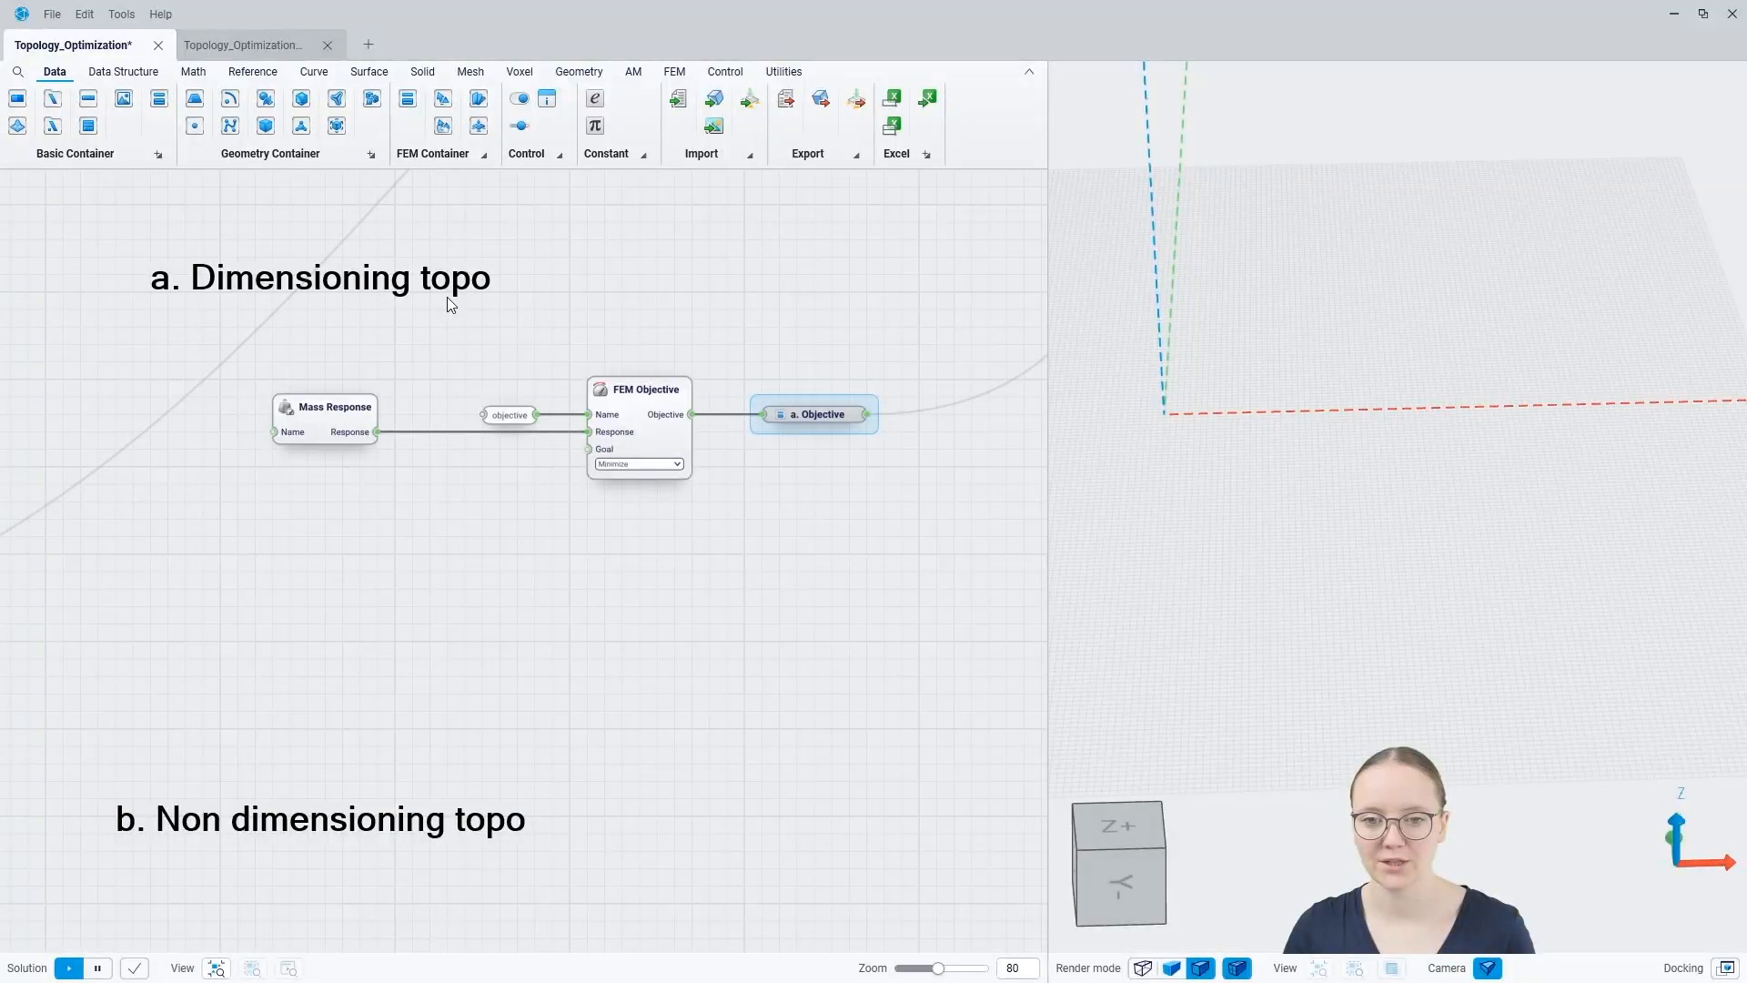
Step: Add a Weighted Compliance Response component to the non dimensioning topo branch of the objective section
right_drag(565, 767, 610, 309)
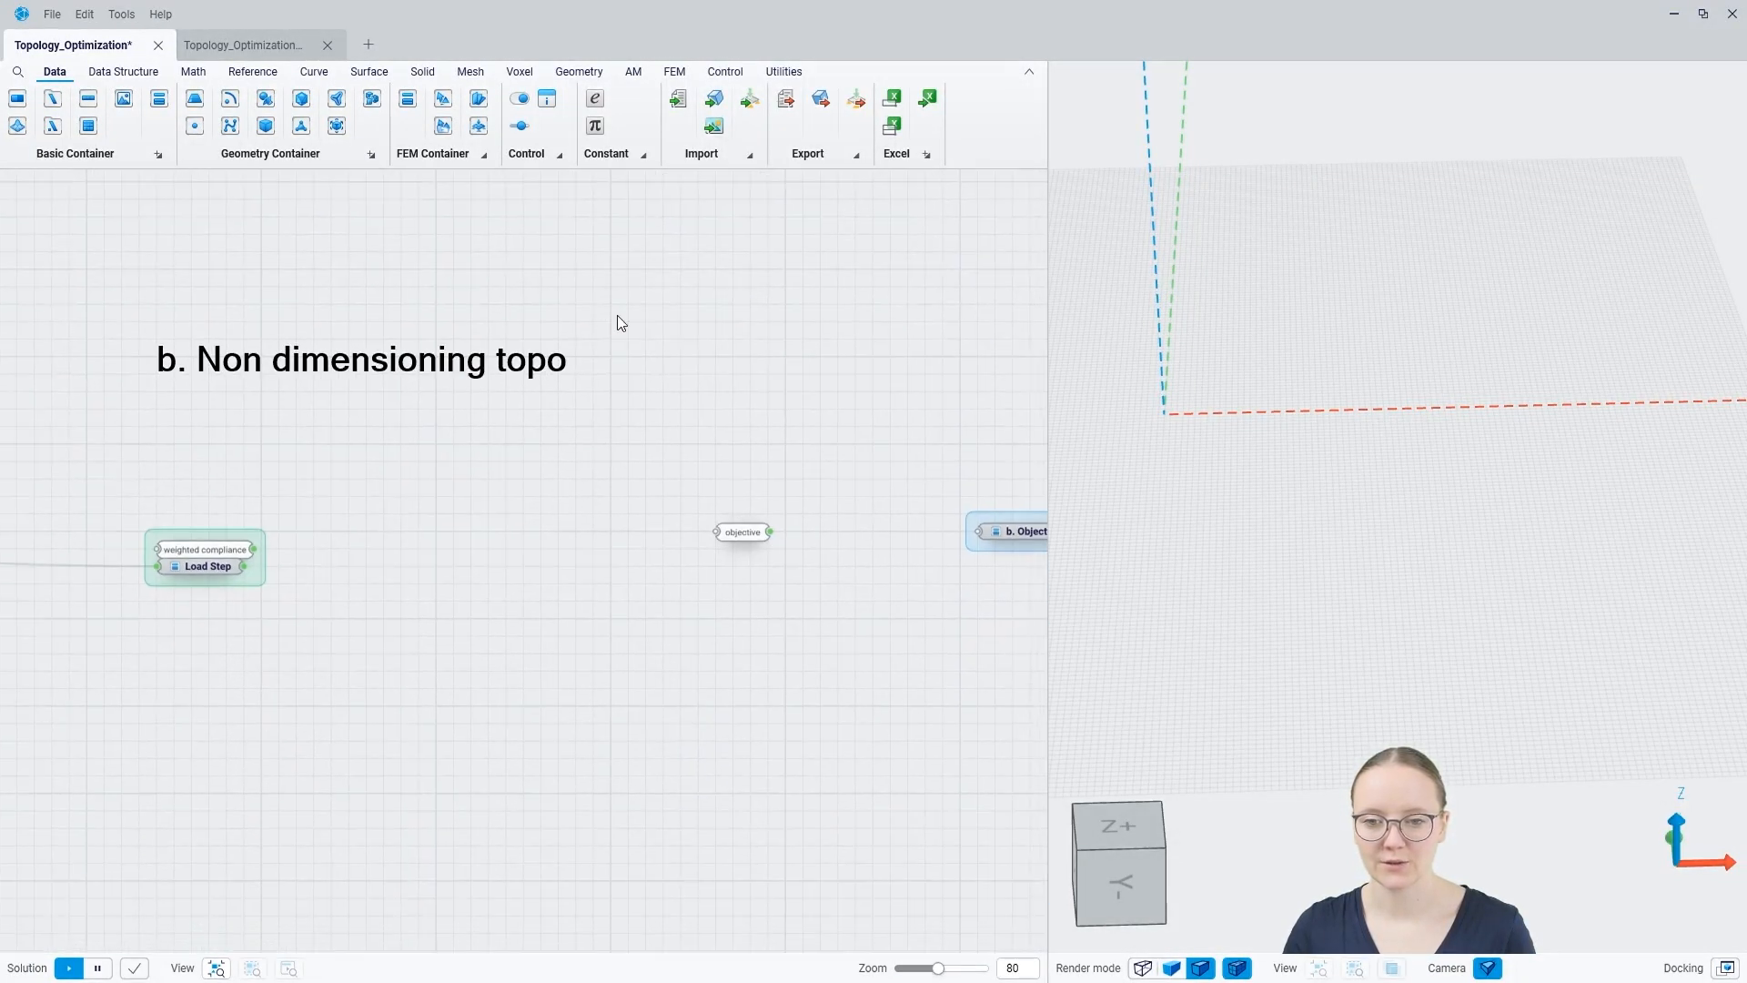
right_drag(753, 374, 659, 374)
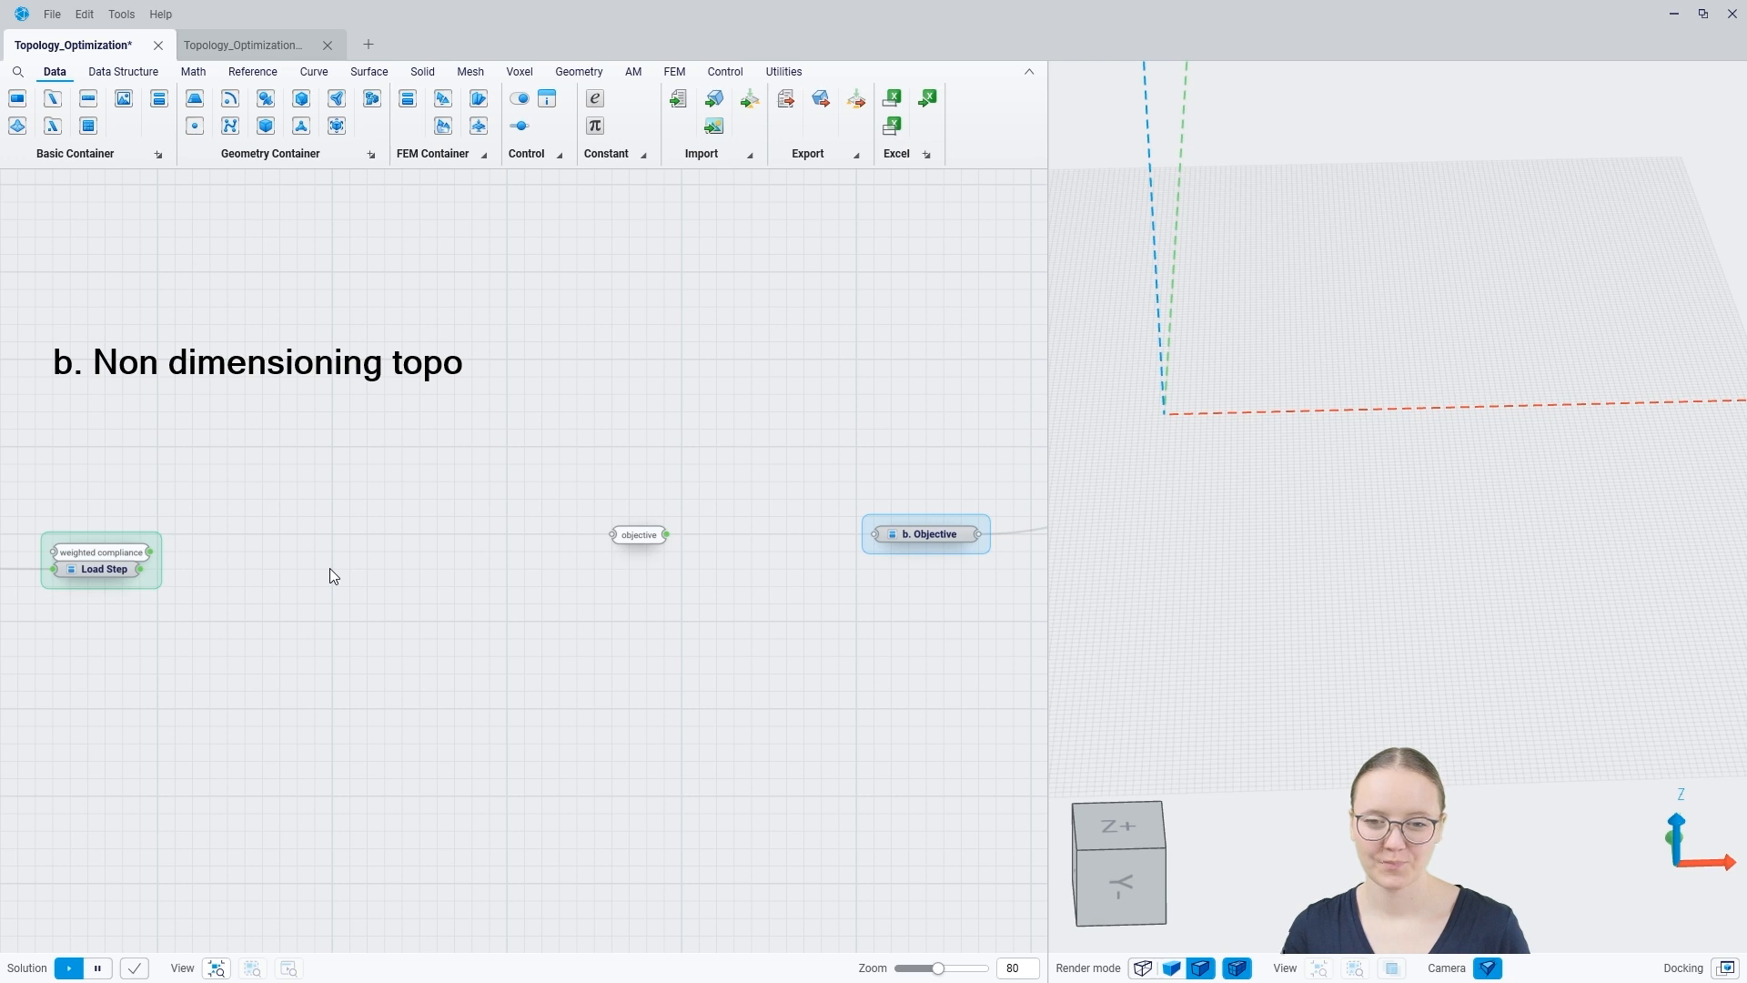
right_click(276, 550)
text(weighted)
click(285, 510)
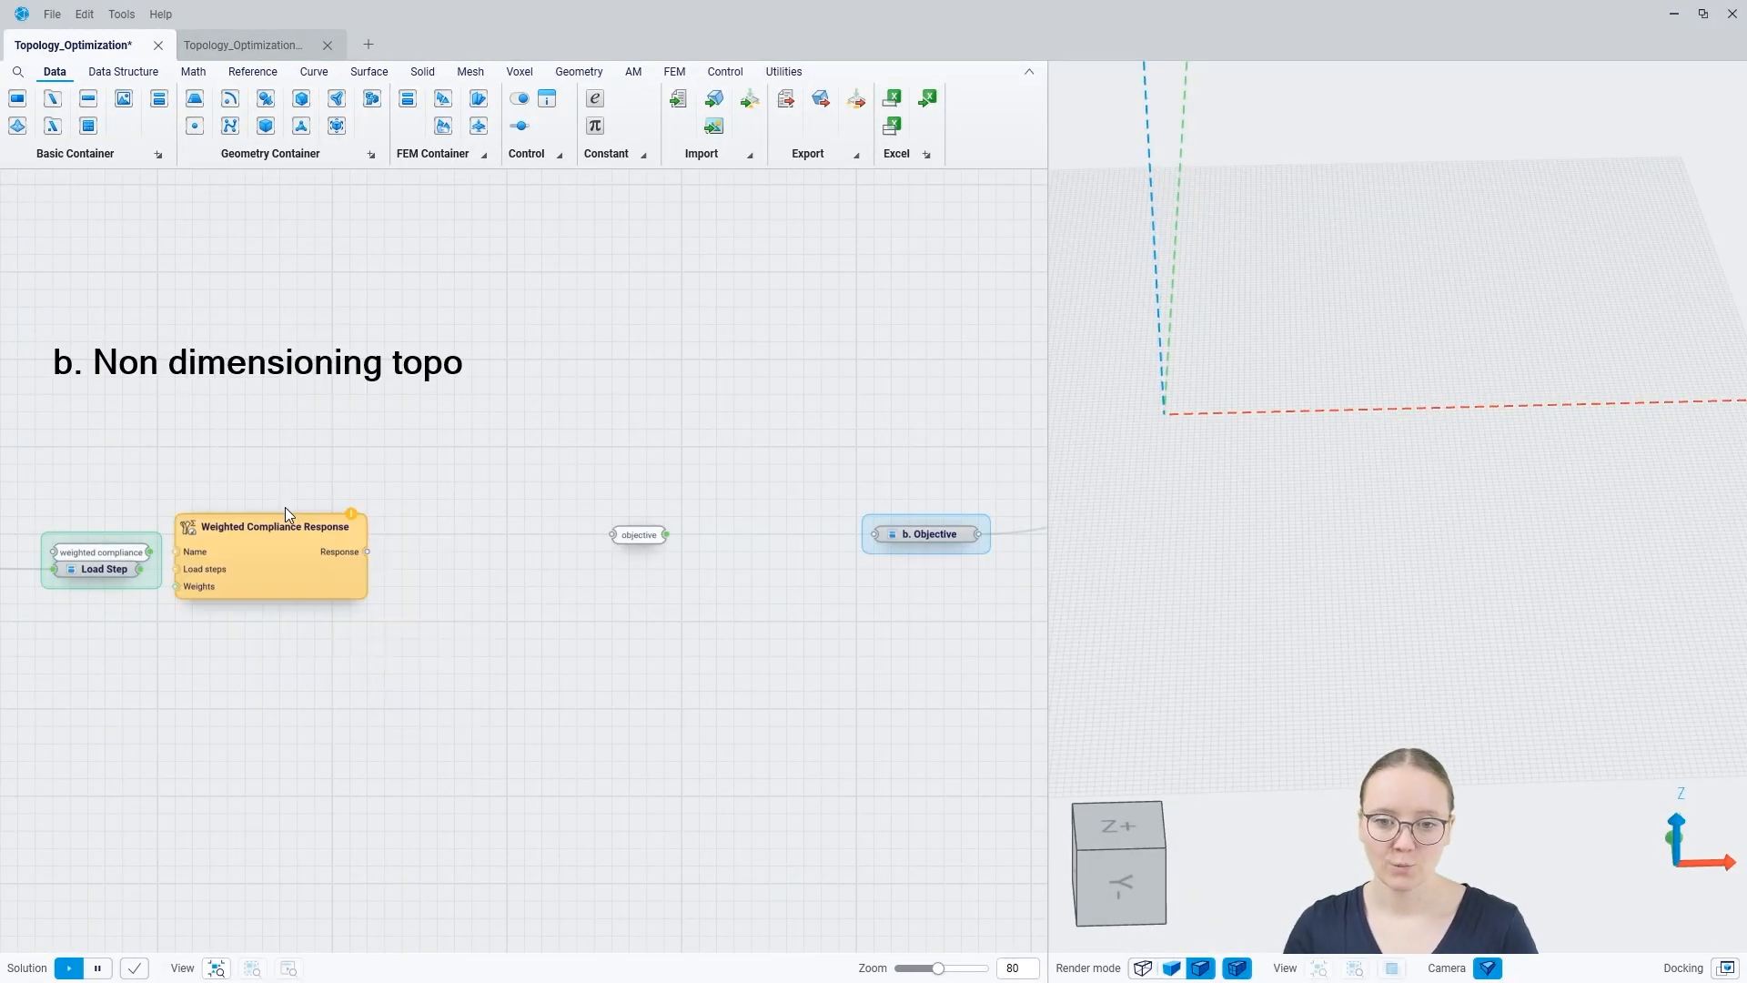
Step: Connect the weighted compliance name and the Load Step to the Weighted Compliance Response, leaving its Weights input unconnected
drag(291, 562, 314, 577)
drag(174, 565, 282, 560)
drag(140, 568, 206, 567)
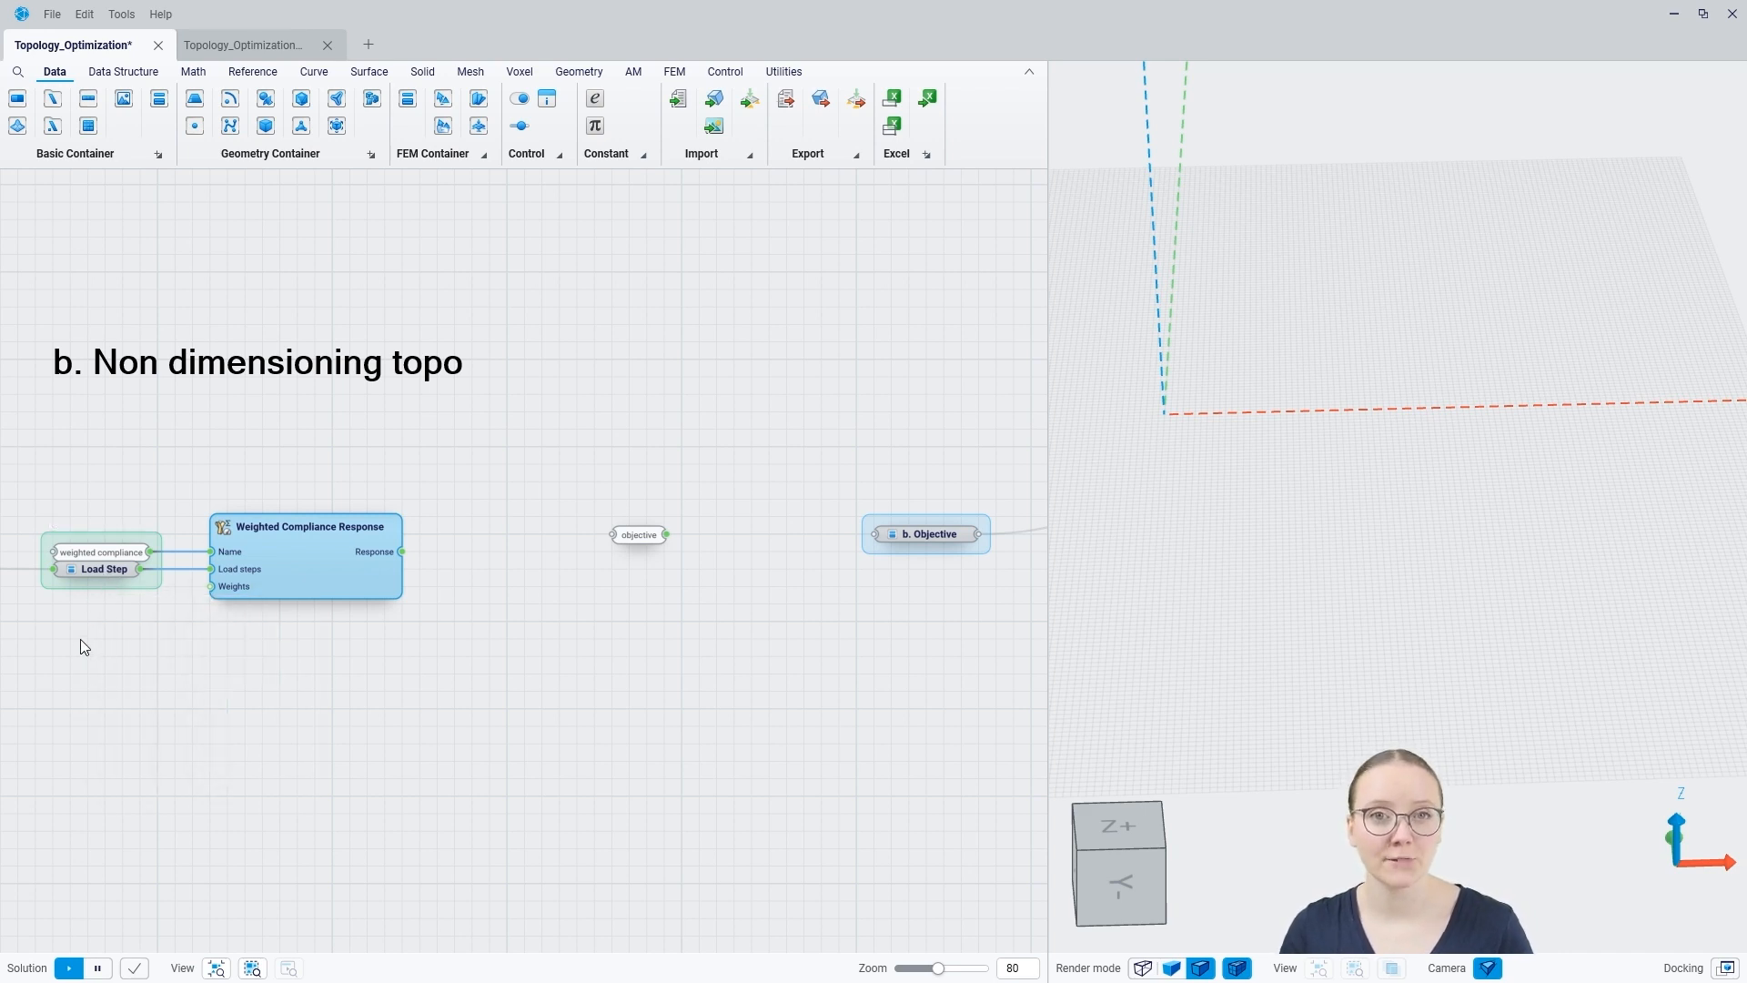
mouse_move(225, 593)
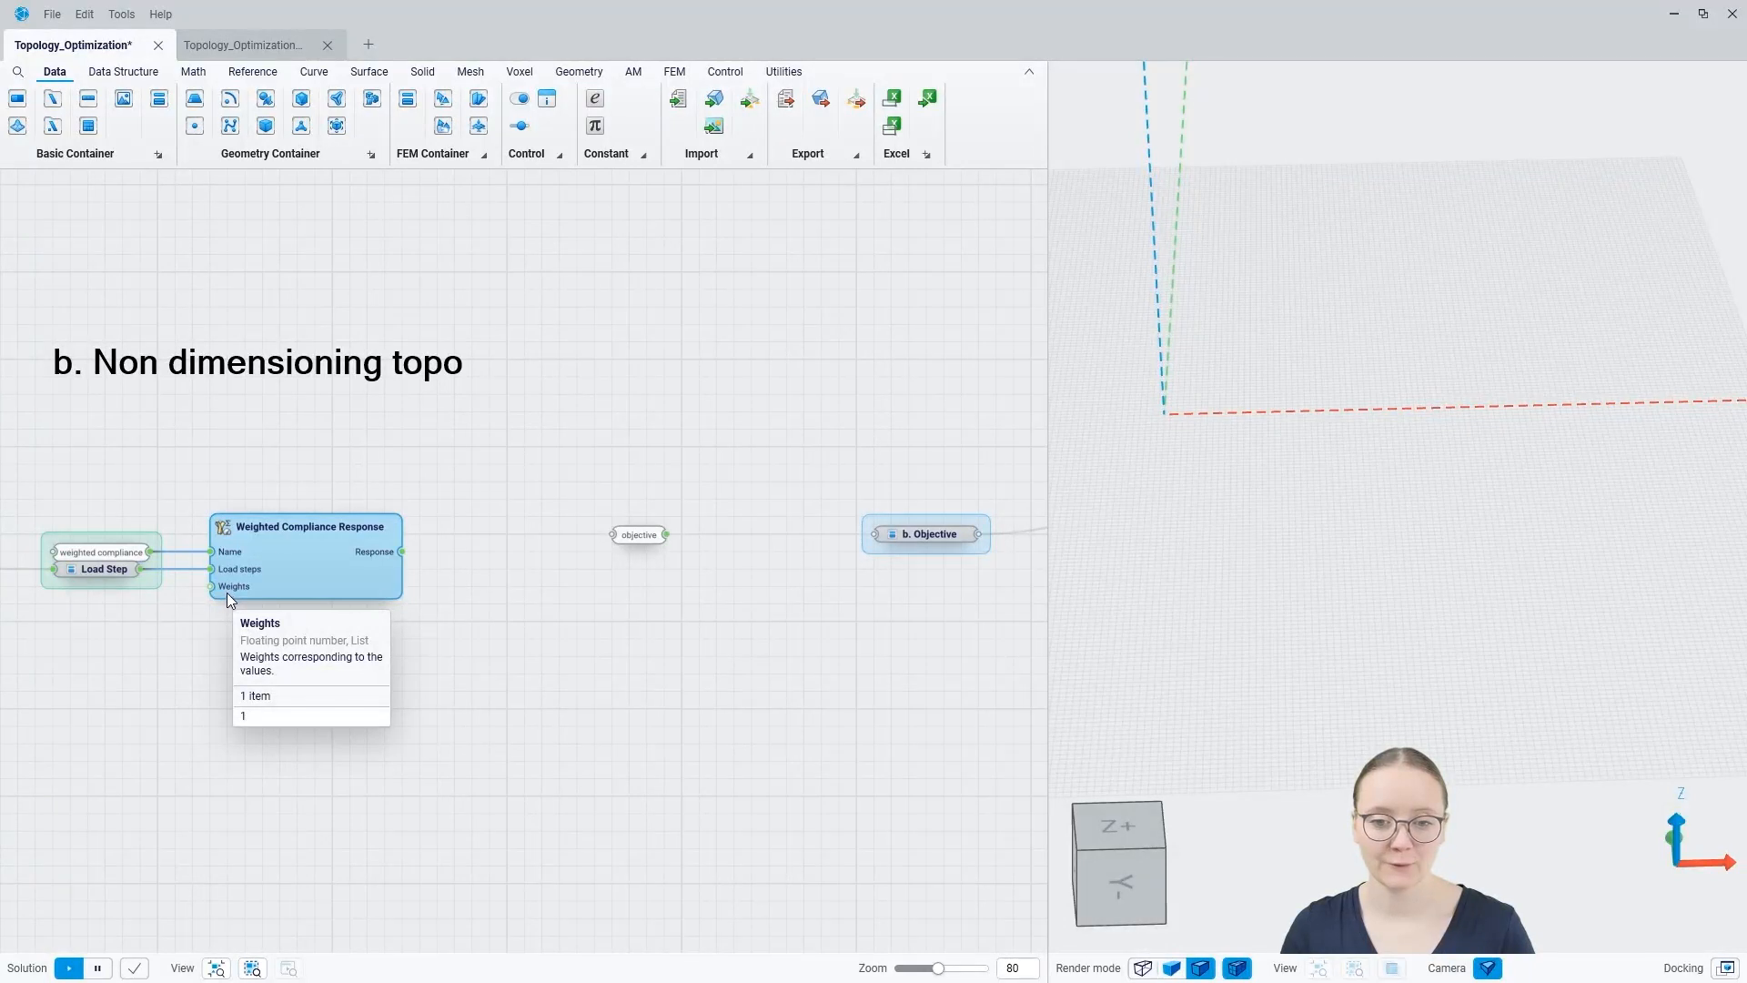
mouse_move(80, 569)
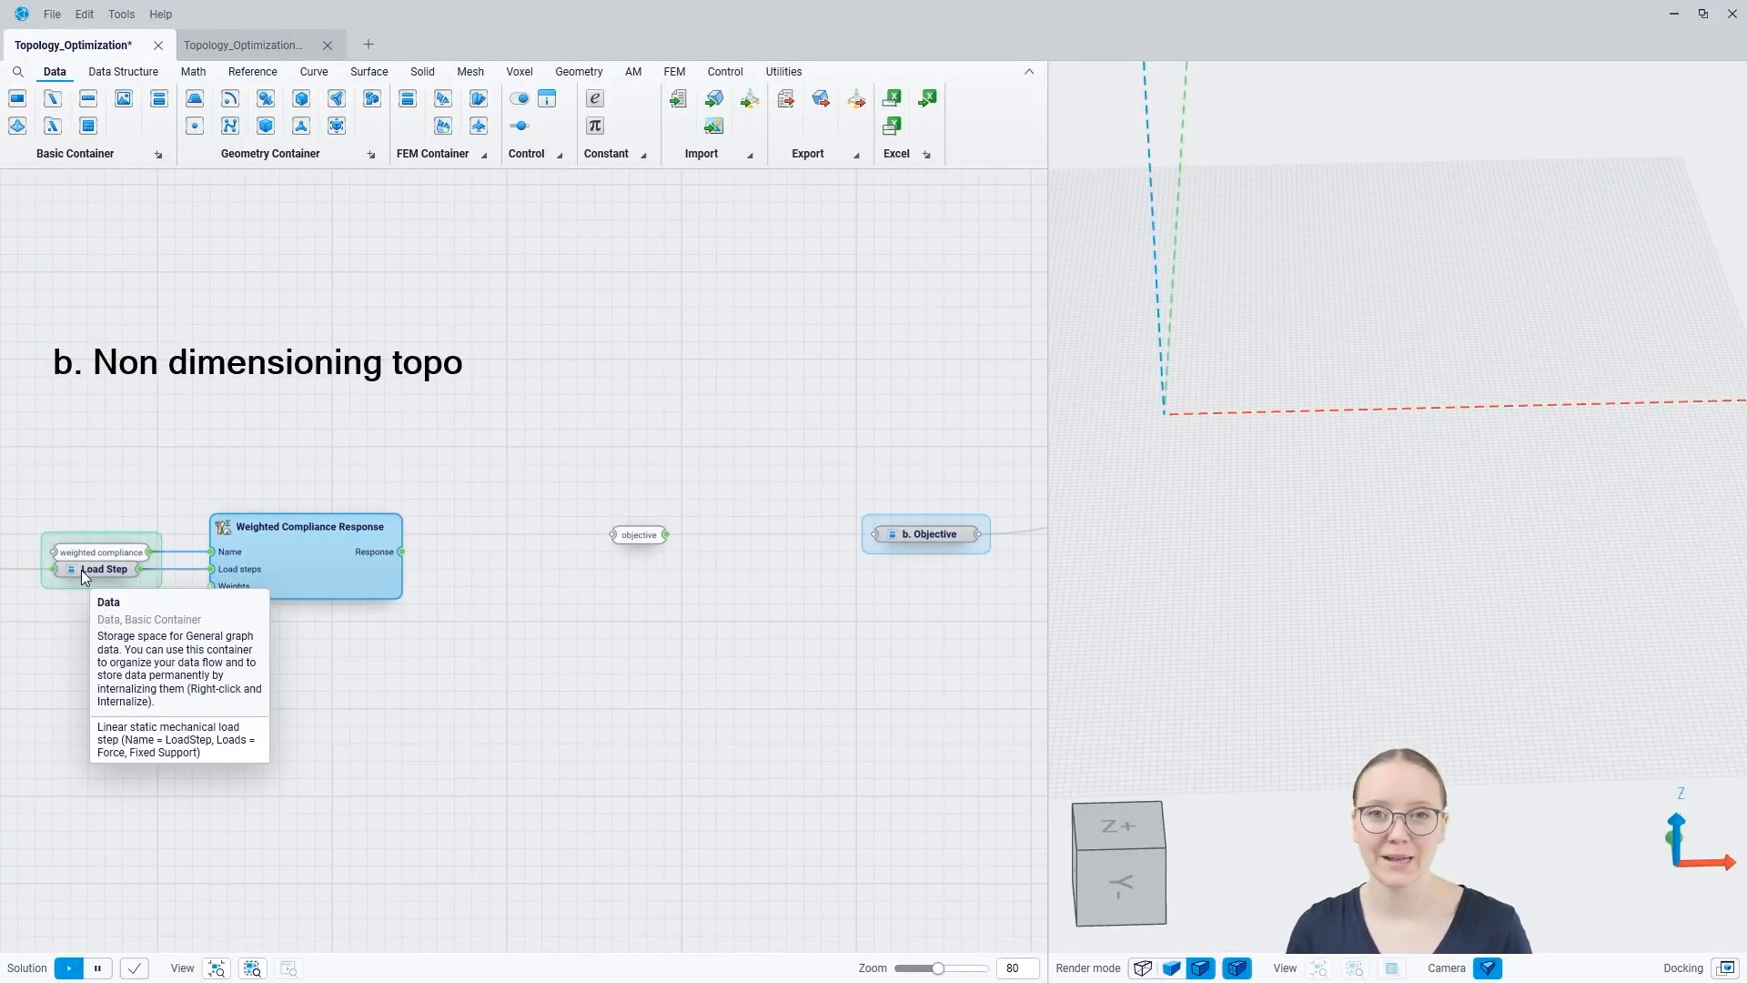
click(270, 702)
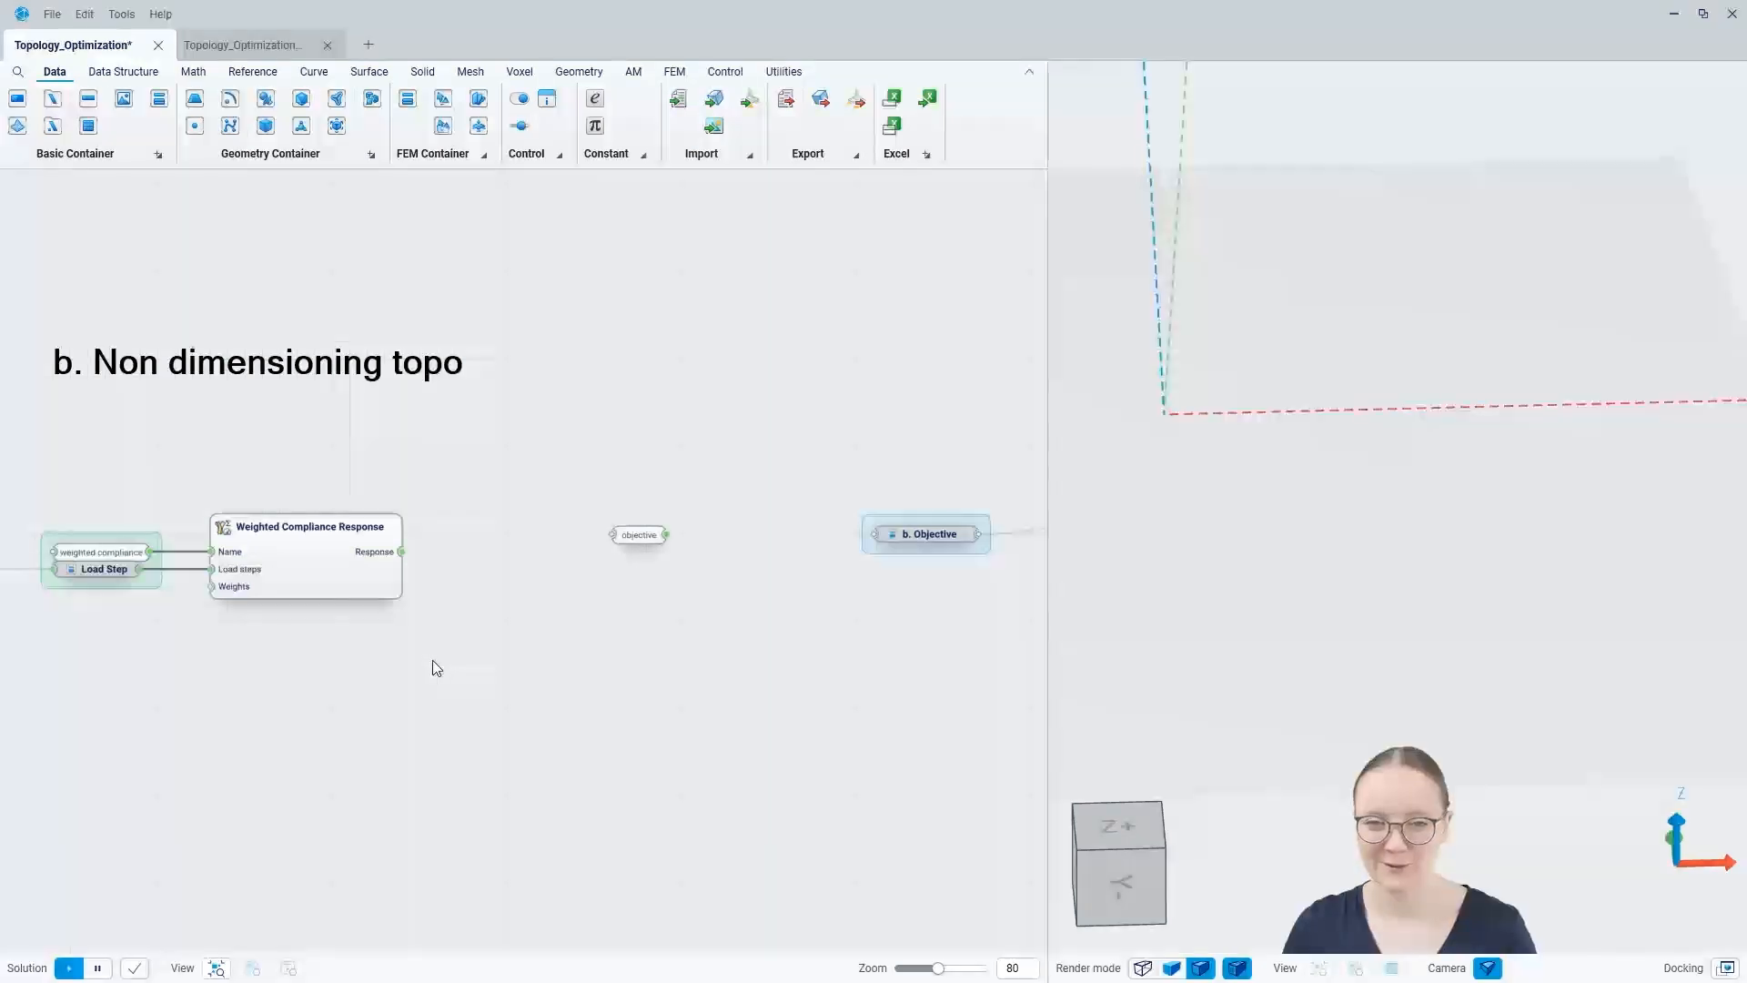
Step: Add an FEM Objective component between the objective name and the b. Objective container
mouse_move(378, 575)
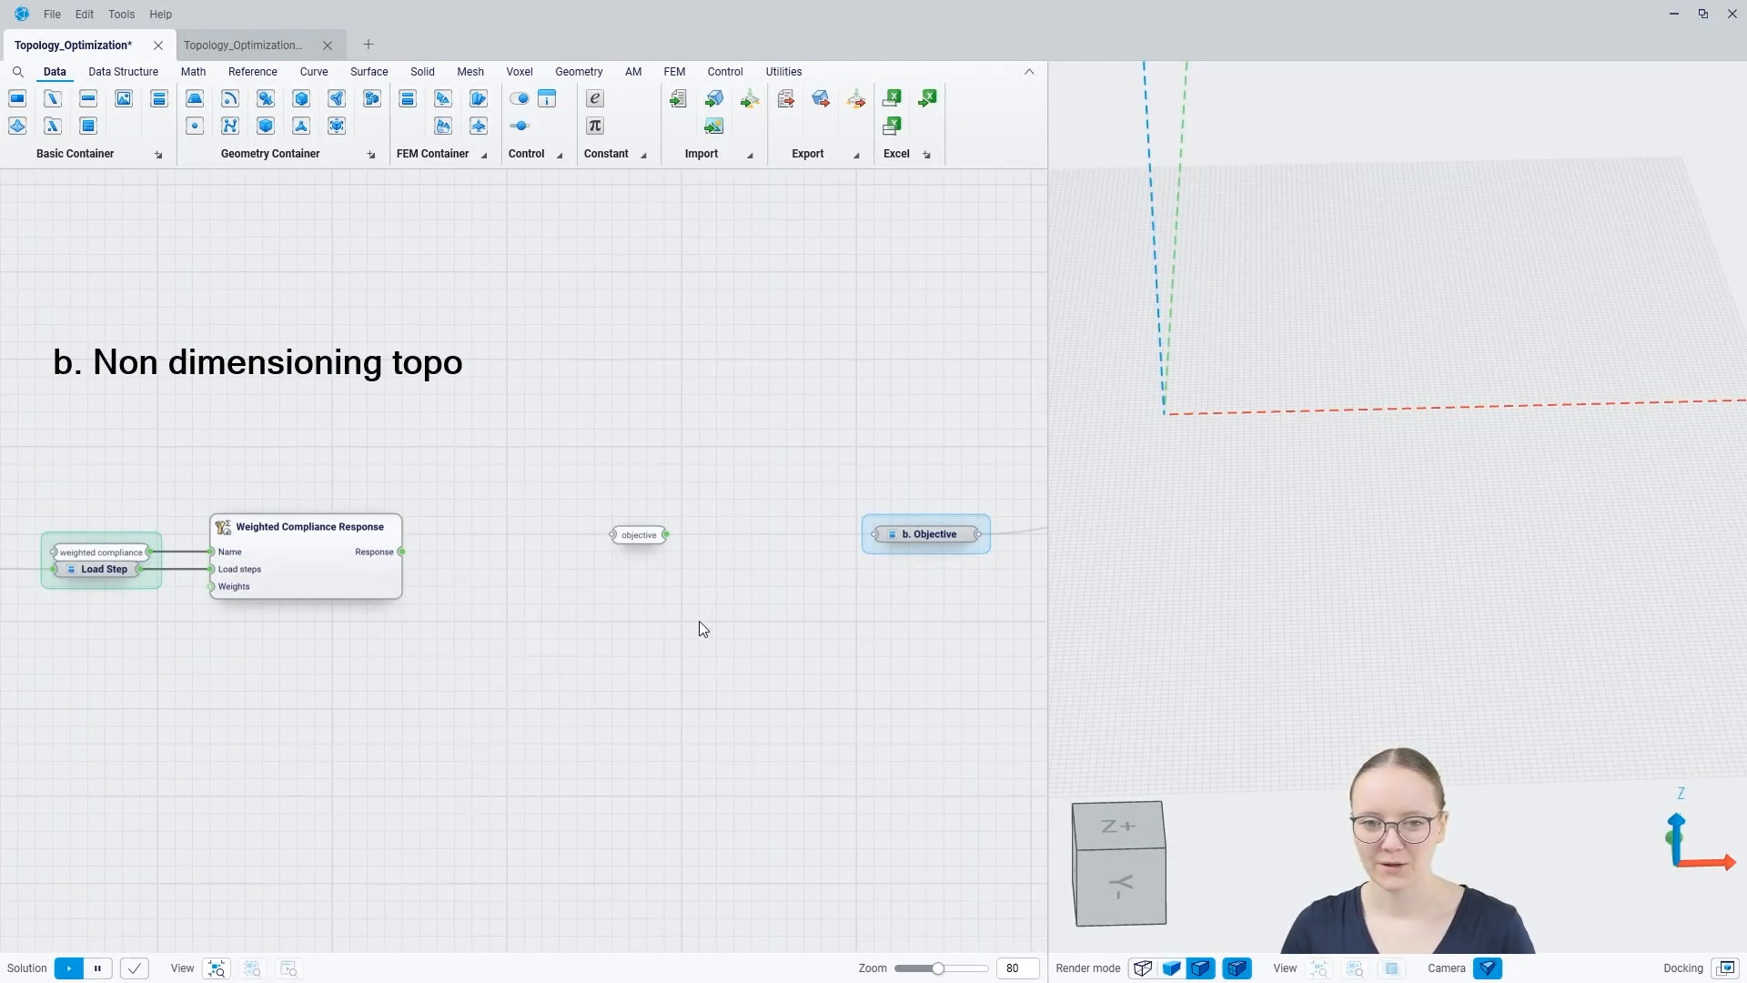
right_click(718, 553)
text(fem)
click(714, 553)
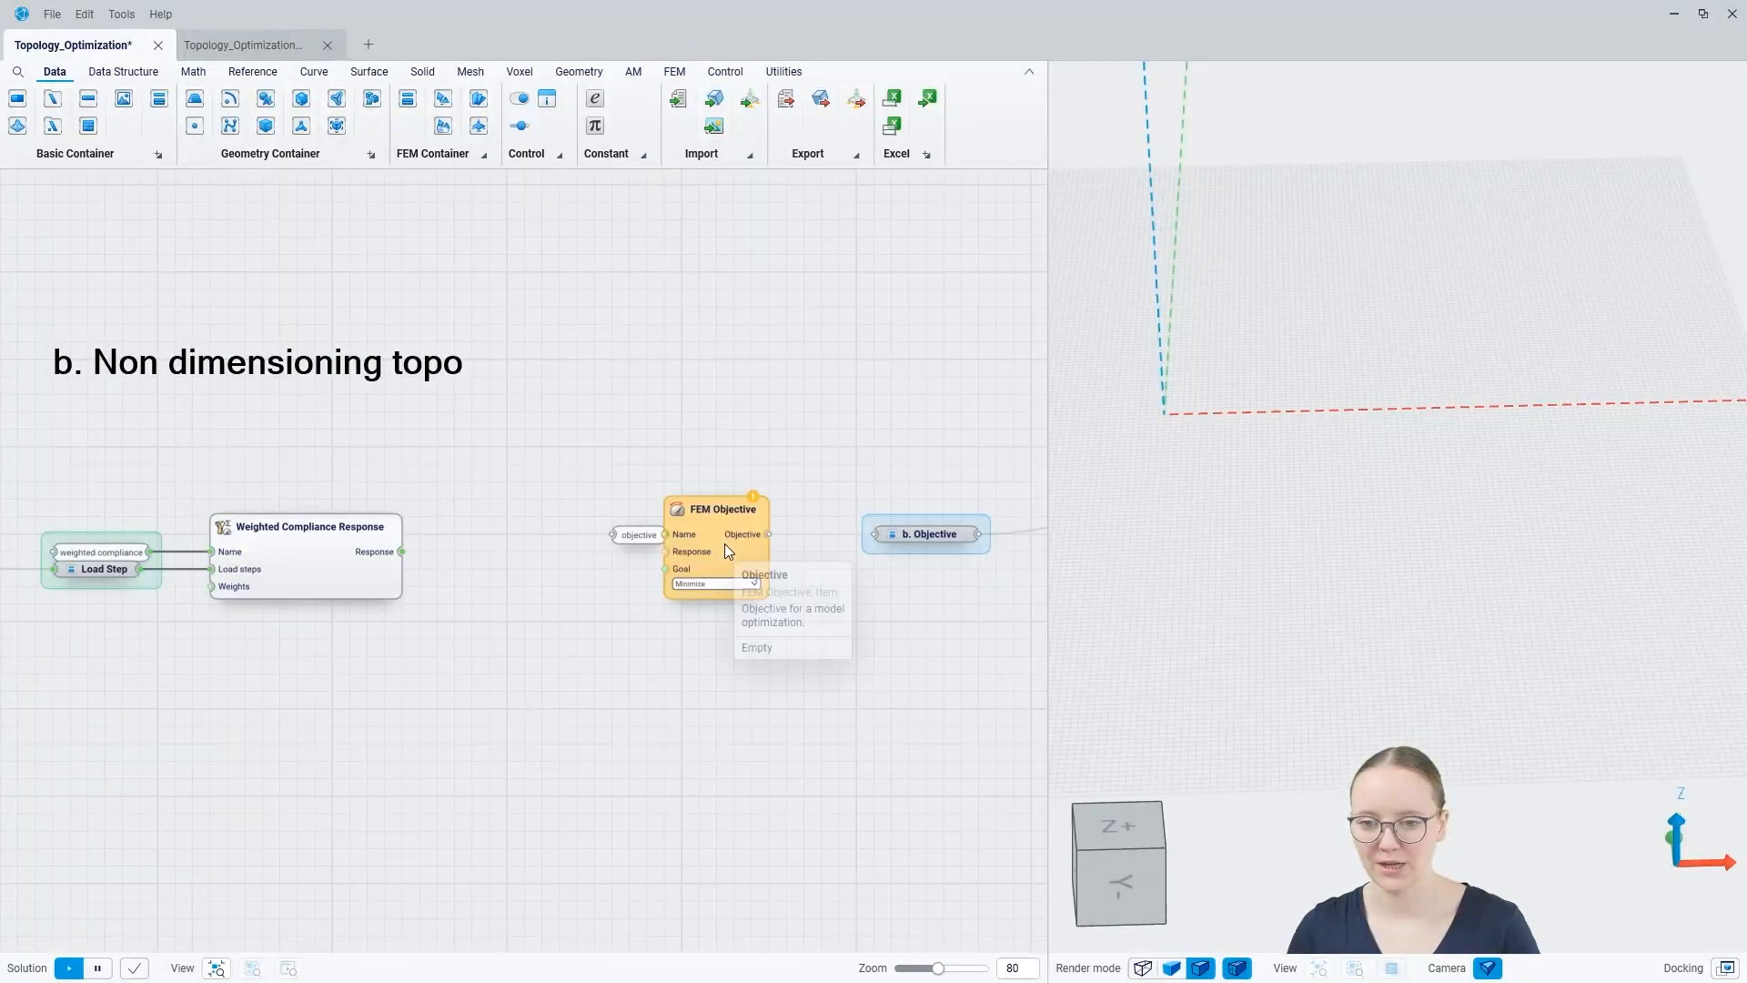
Step: Connect the objective name and weighted compliance response to the FEM Objective, set to Minimize, and link its output to b. Objective
drag(715, 551, 401, 552)
click(491, 619)
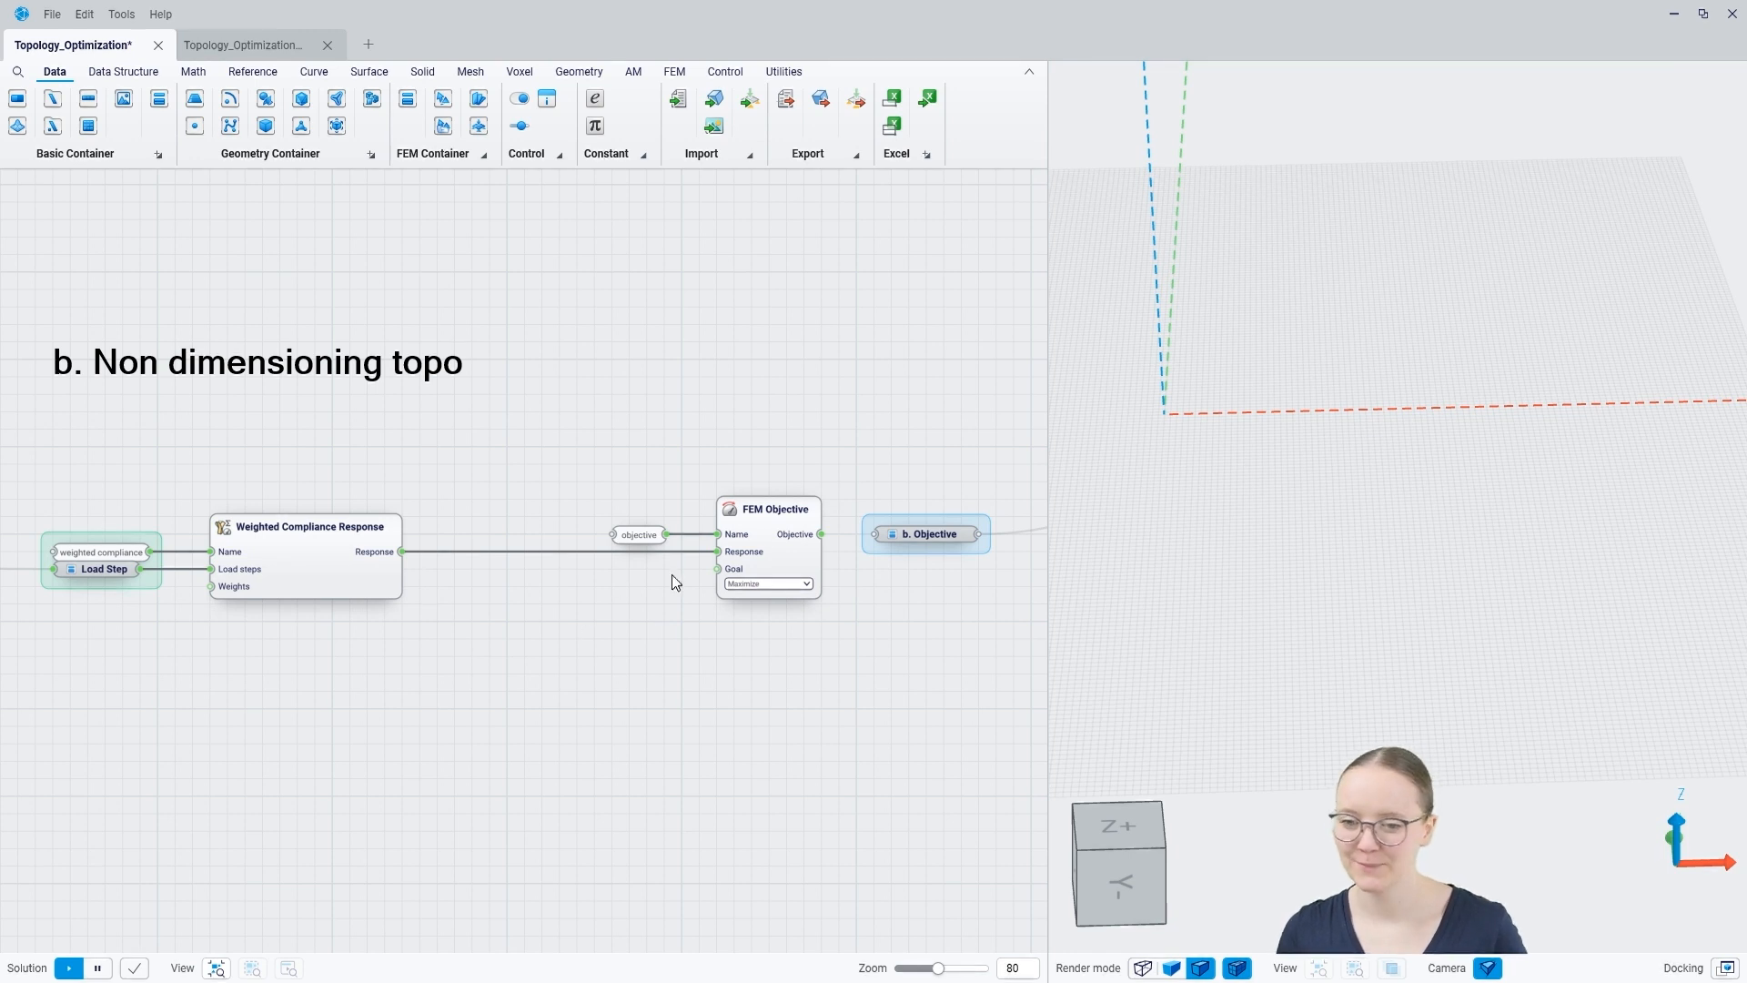
click(739, 584)
click(738, 600)
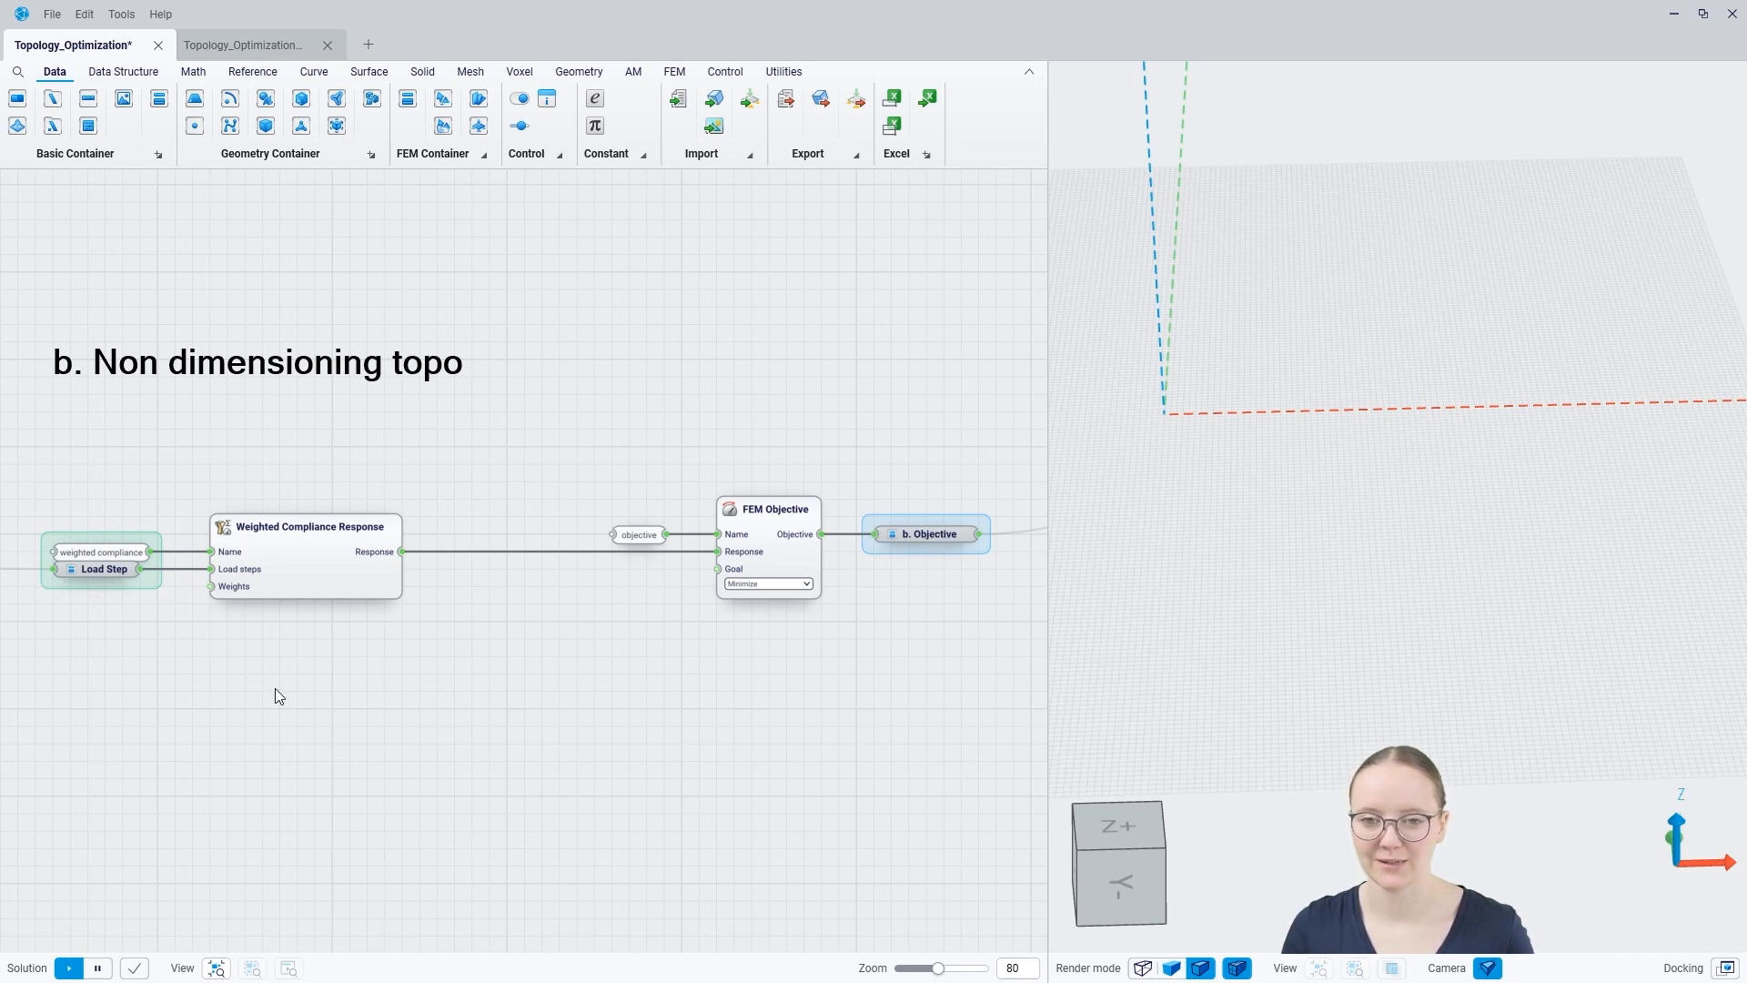
Step: Add an OptiStruct Optimizer component beside the Topology optimization input group in section 4
scroll(321, 731, down, 5)
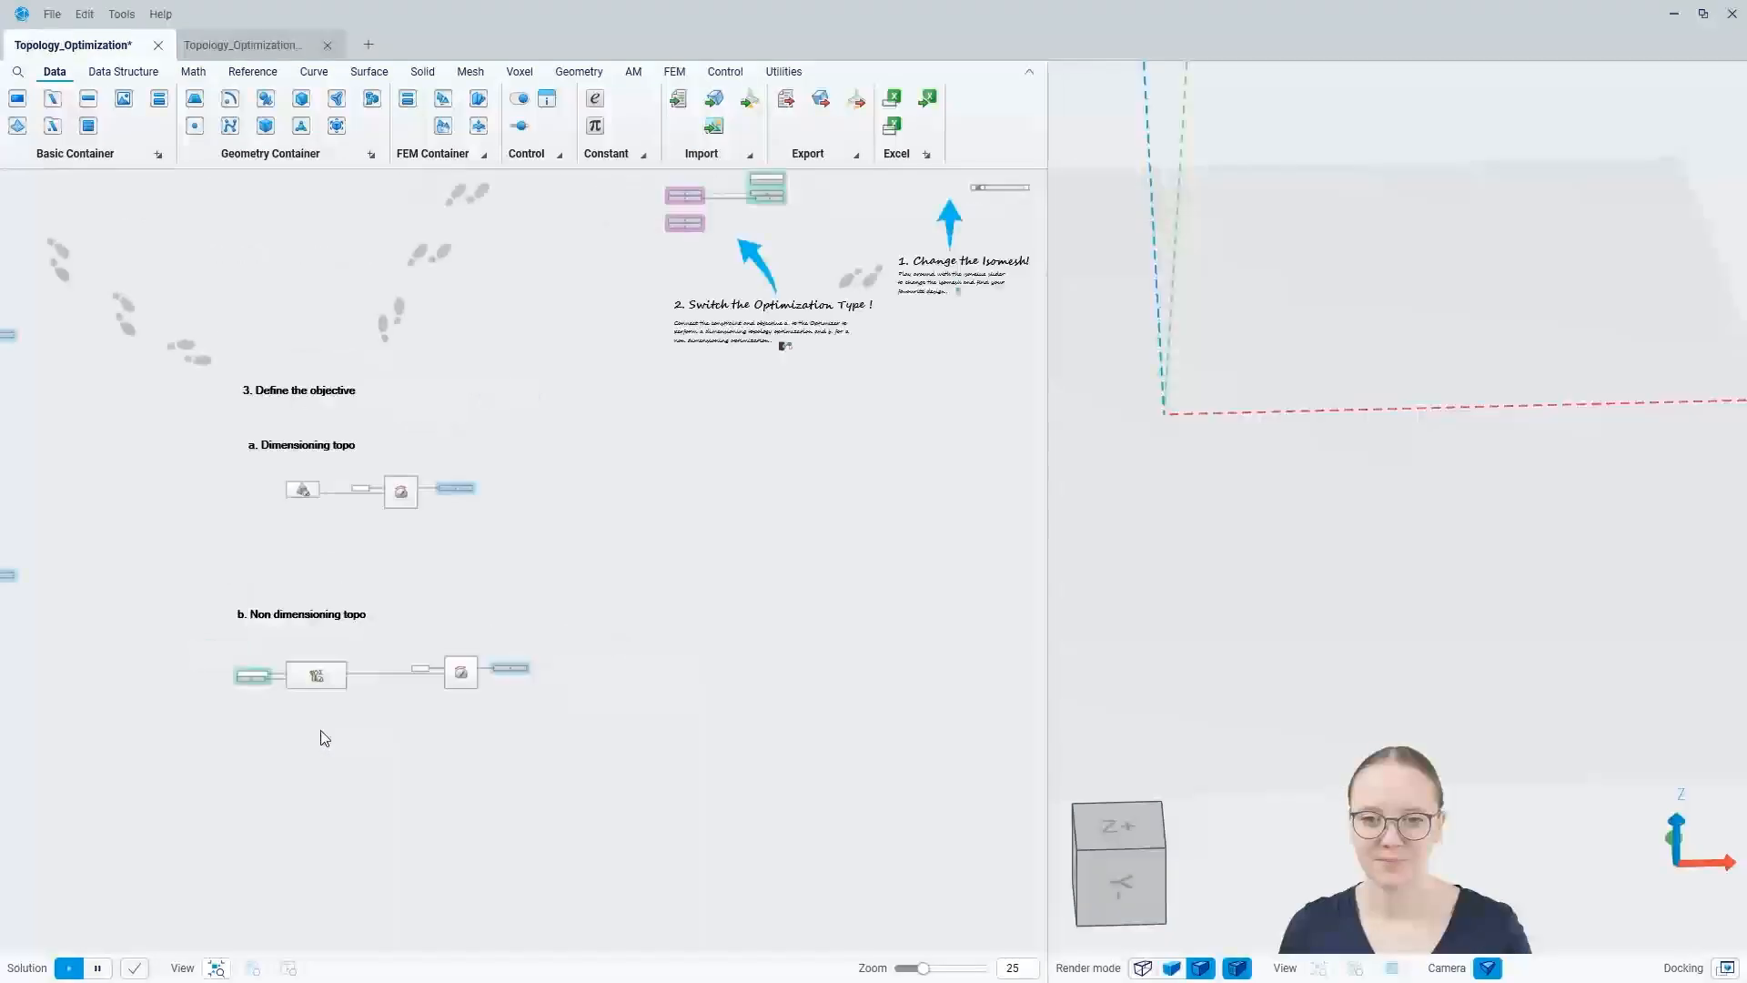
scroll(327, 719, down, 4)
scroll(663, 373, up, 8)
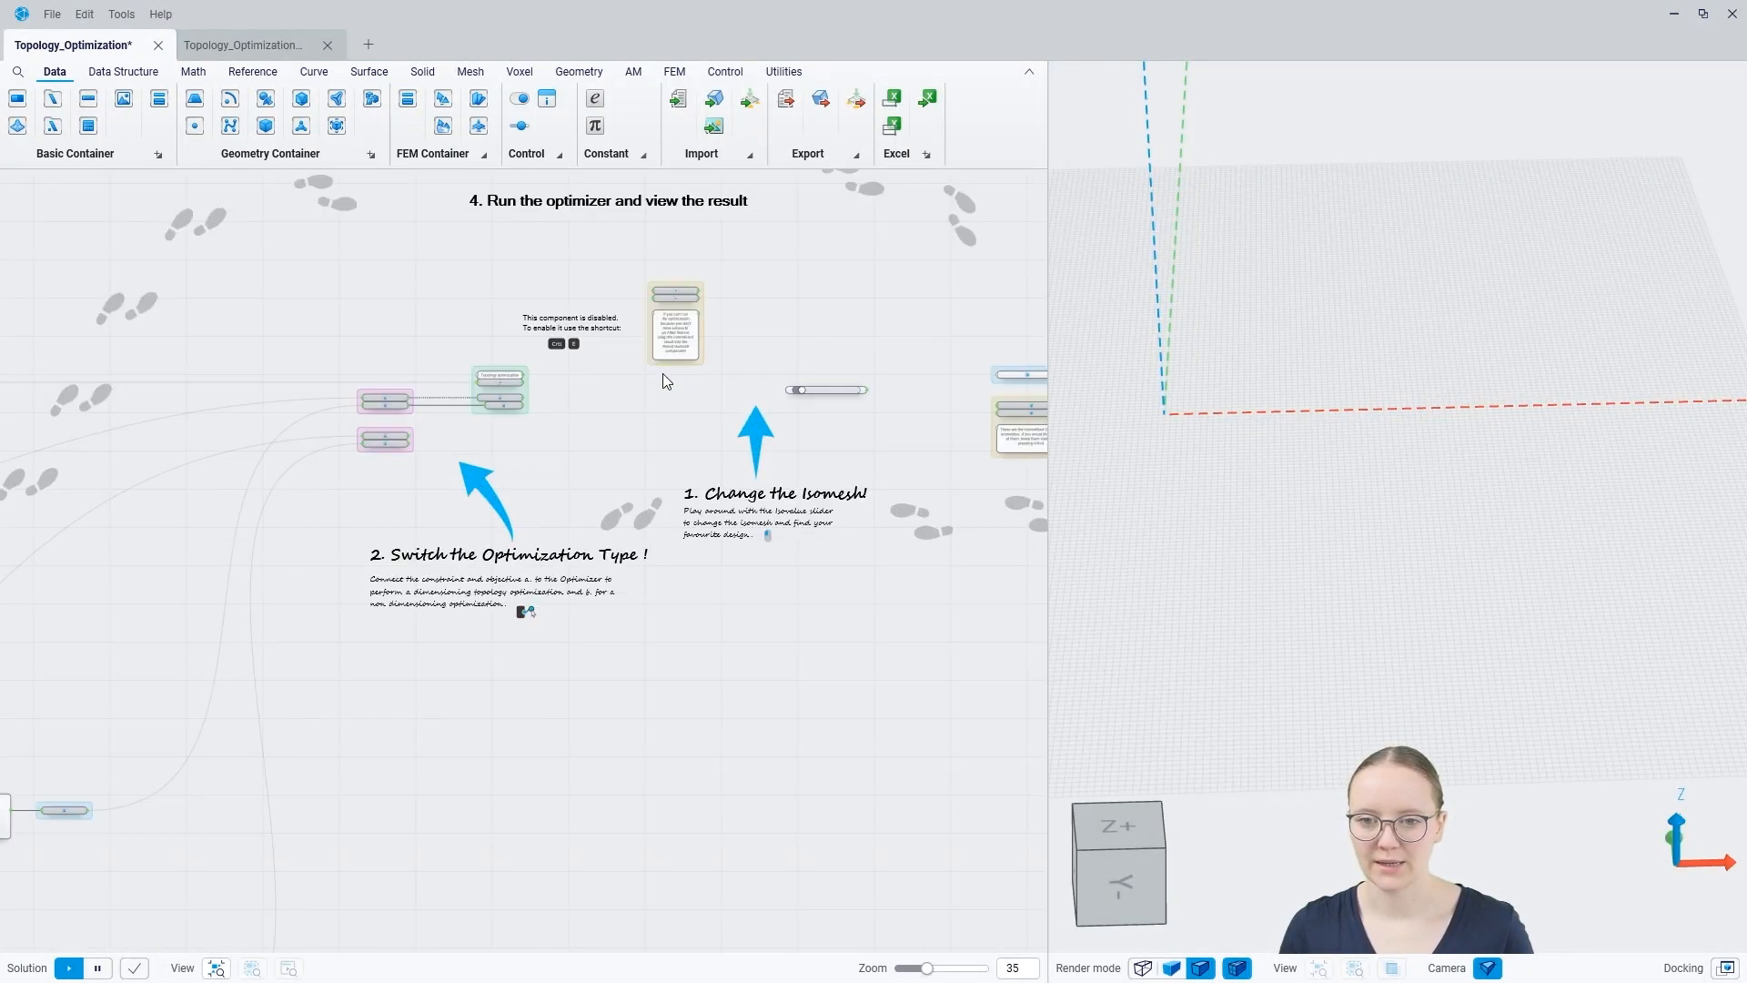
right_drag(651, 392, 656, 538)
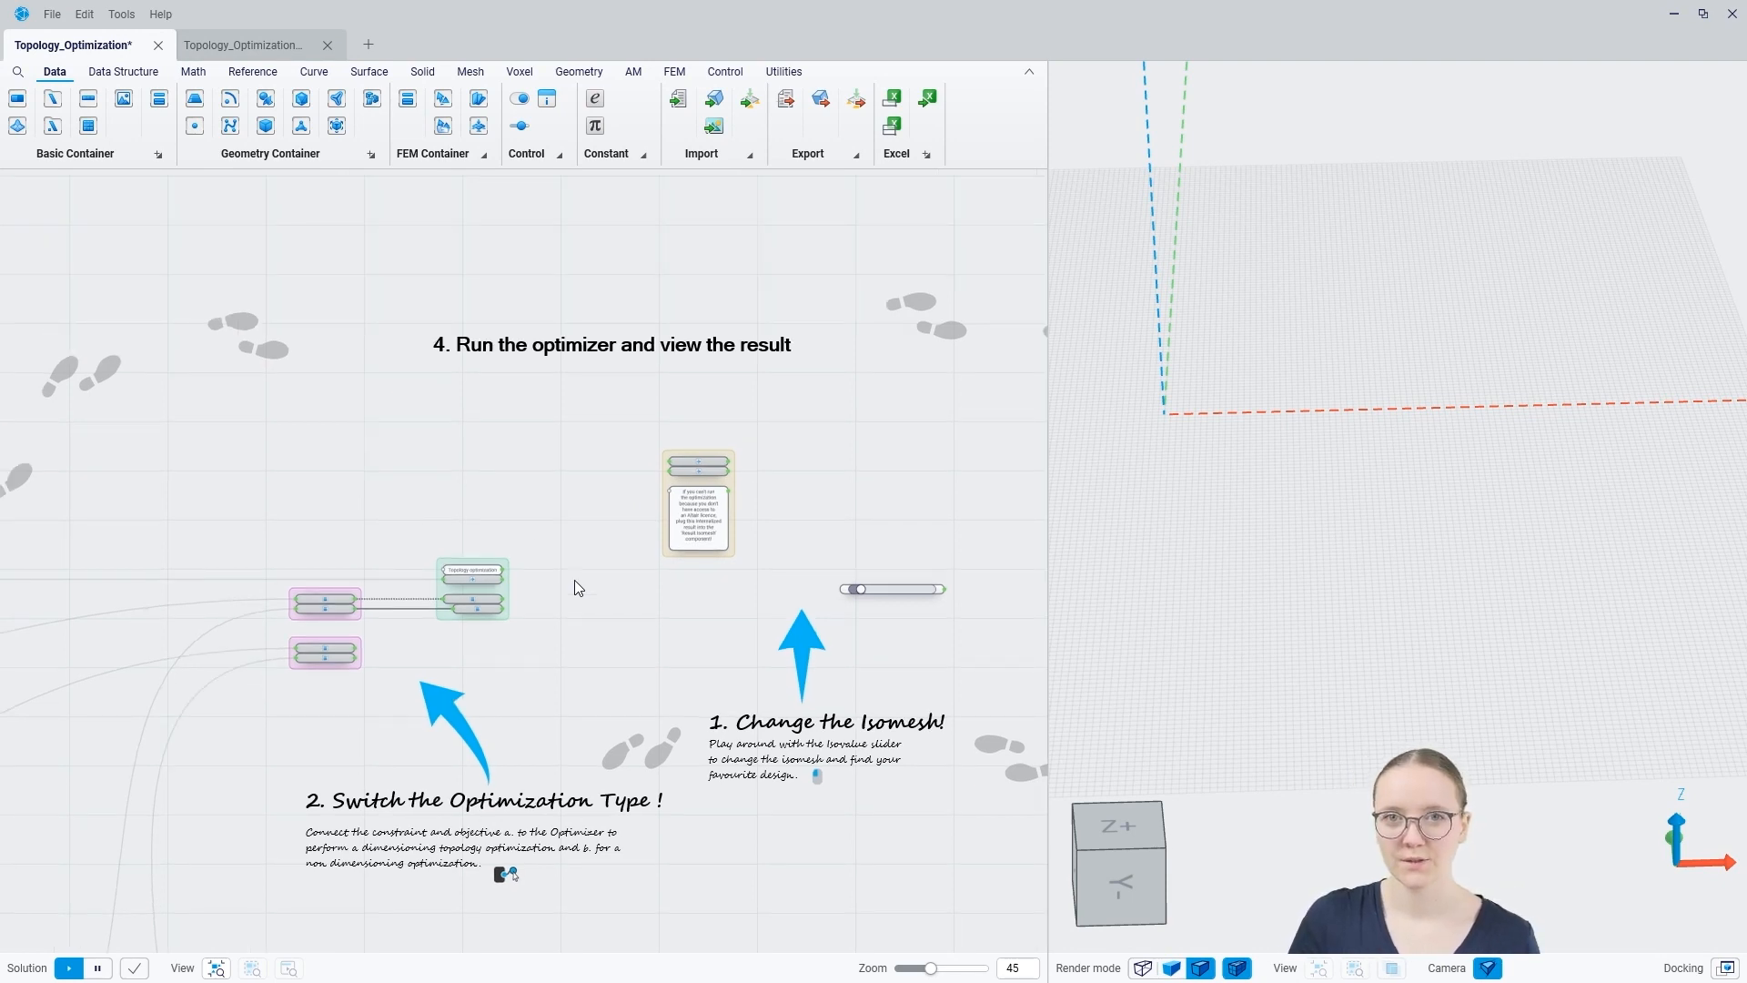
scroll(571, 596, up, 8)
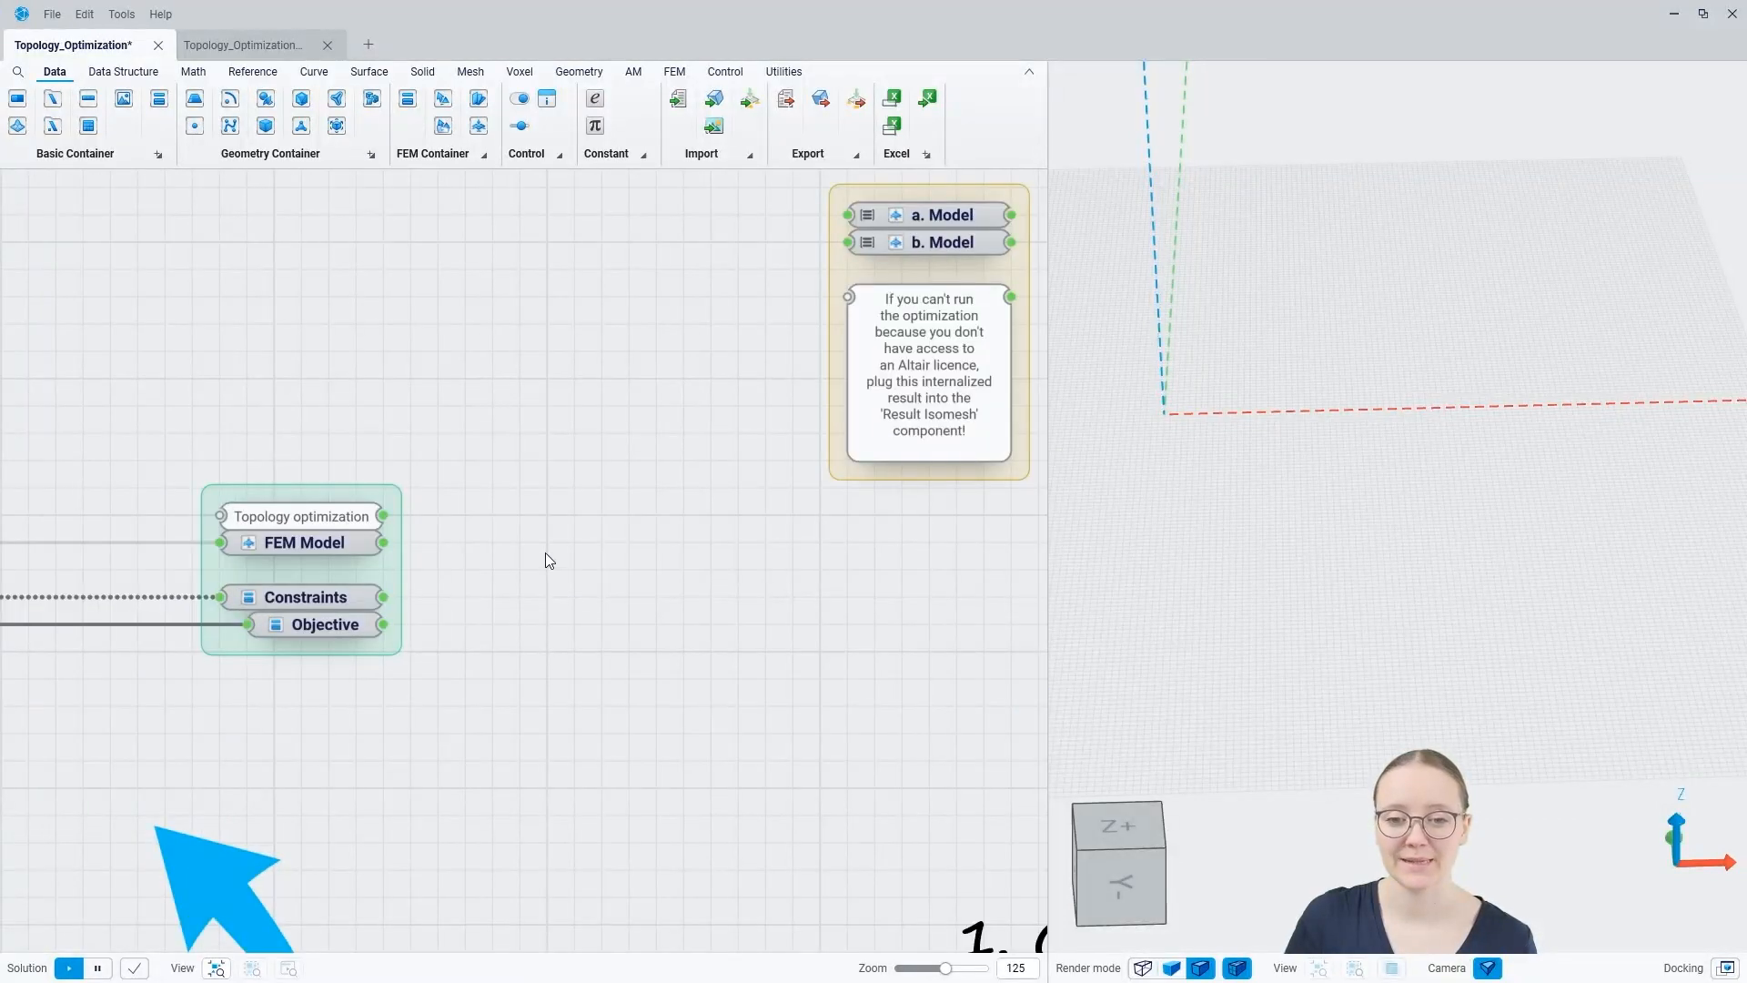
right_click(546, 556)
double_click(549, 560)
text(opti)
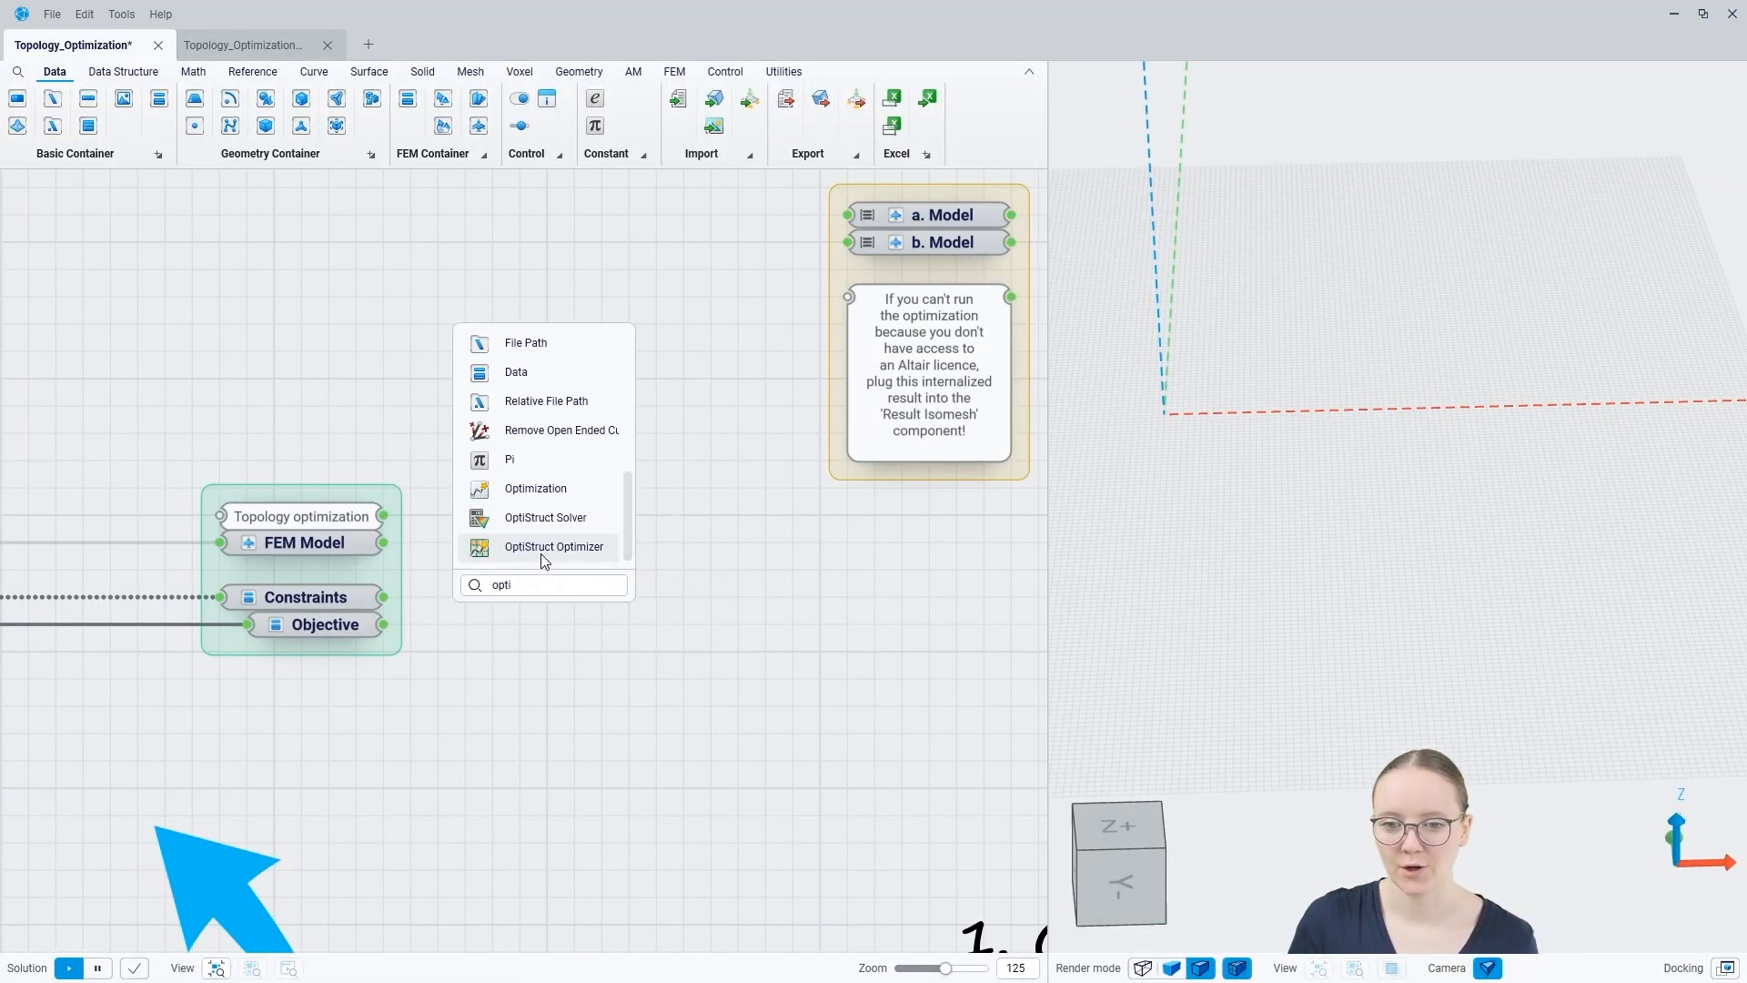
click(542, 549)
drag(547, 537, 573, 580)
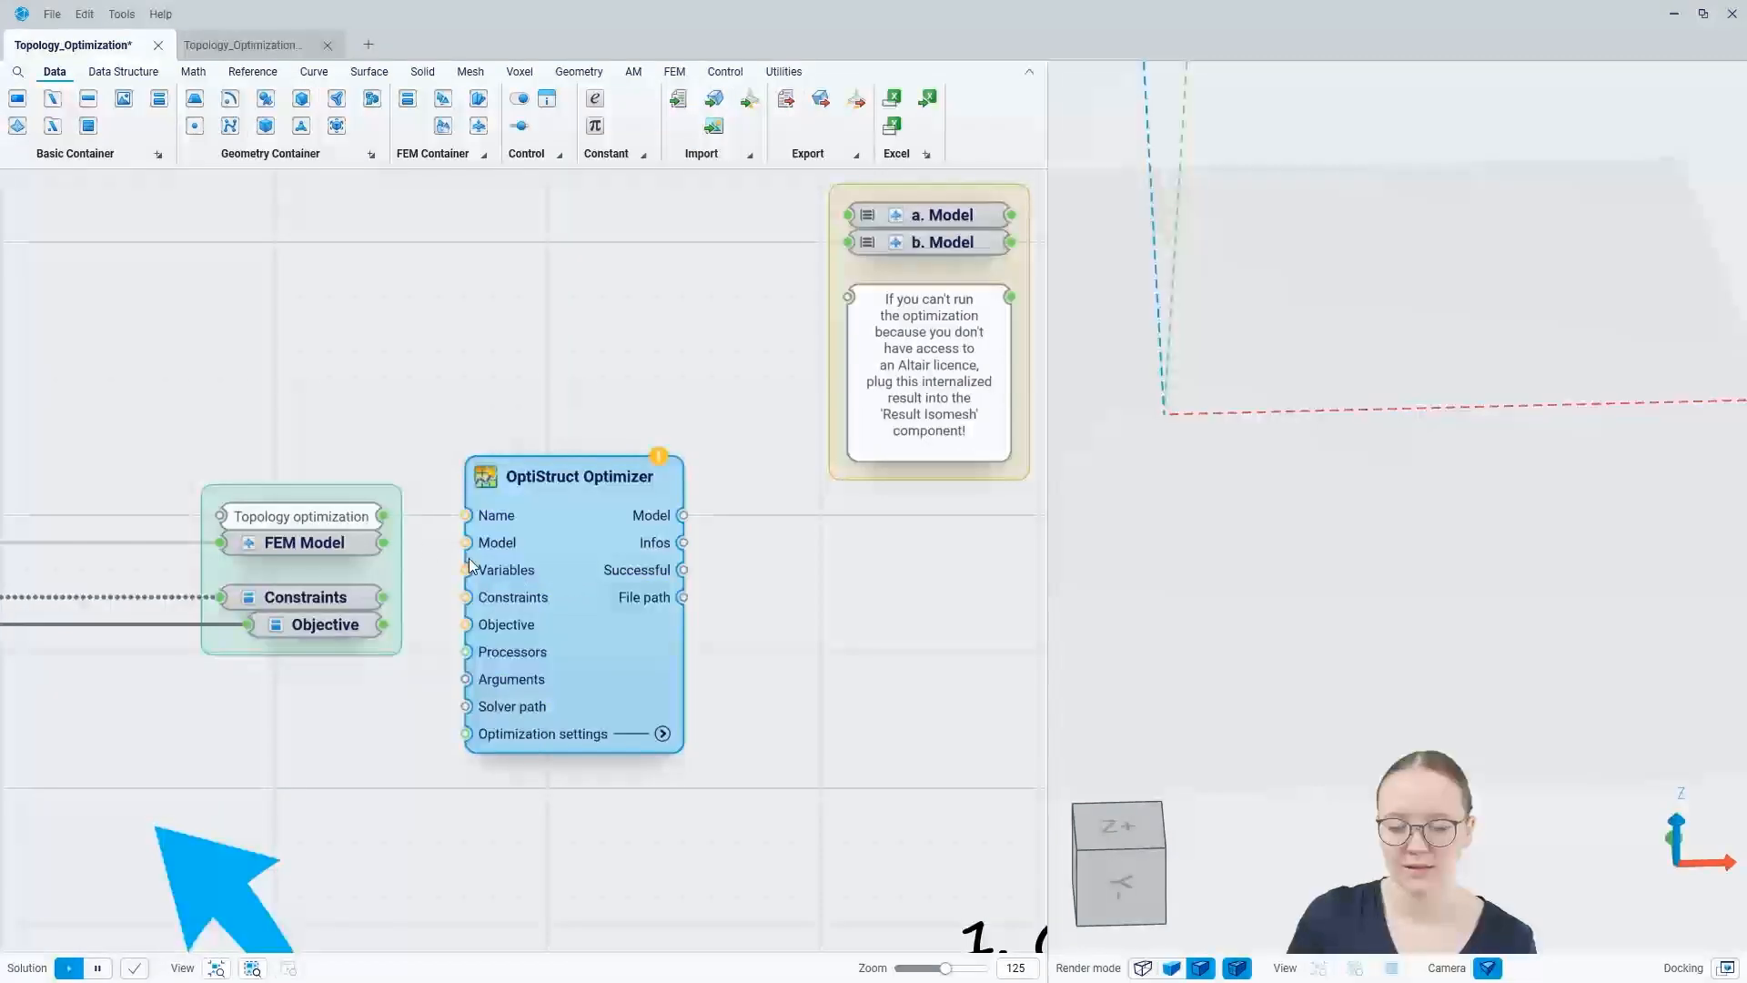
Step: Connect the Topology optimization name and the FEM Model to the OptiStruct Optimizer's Name and Model inputs
drag(382, 516, 455, 515)
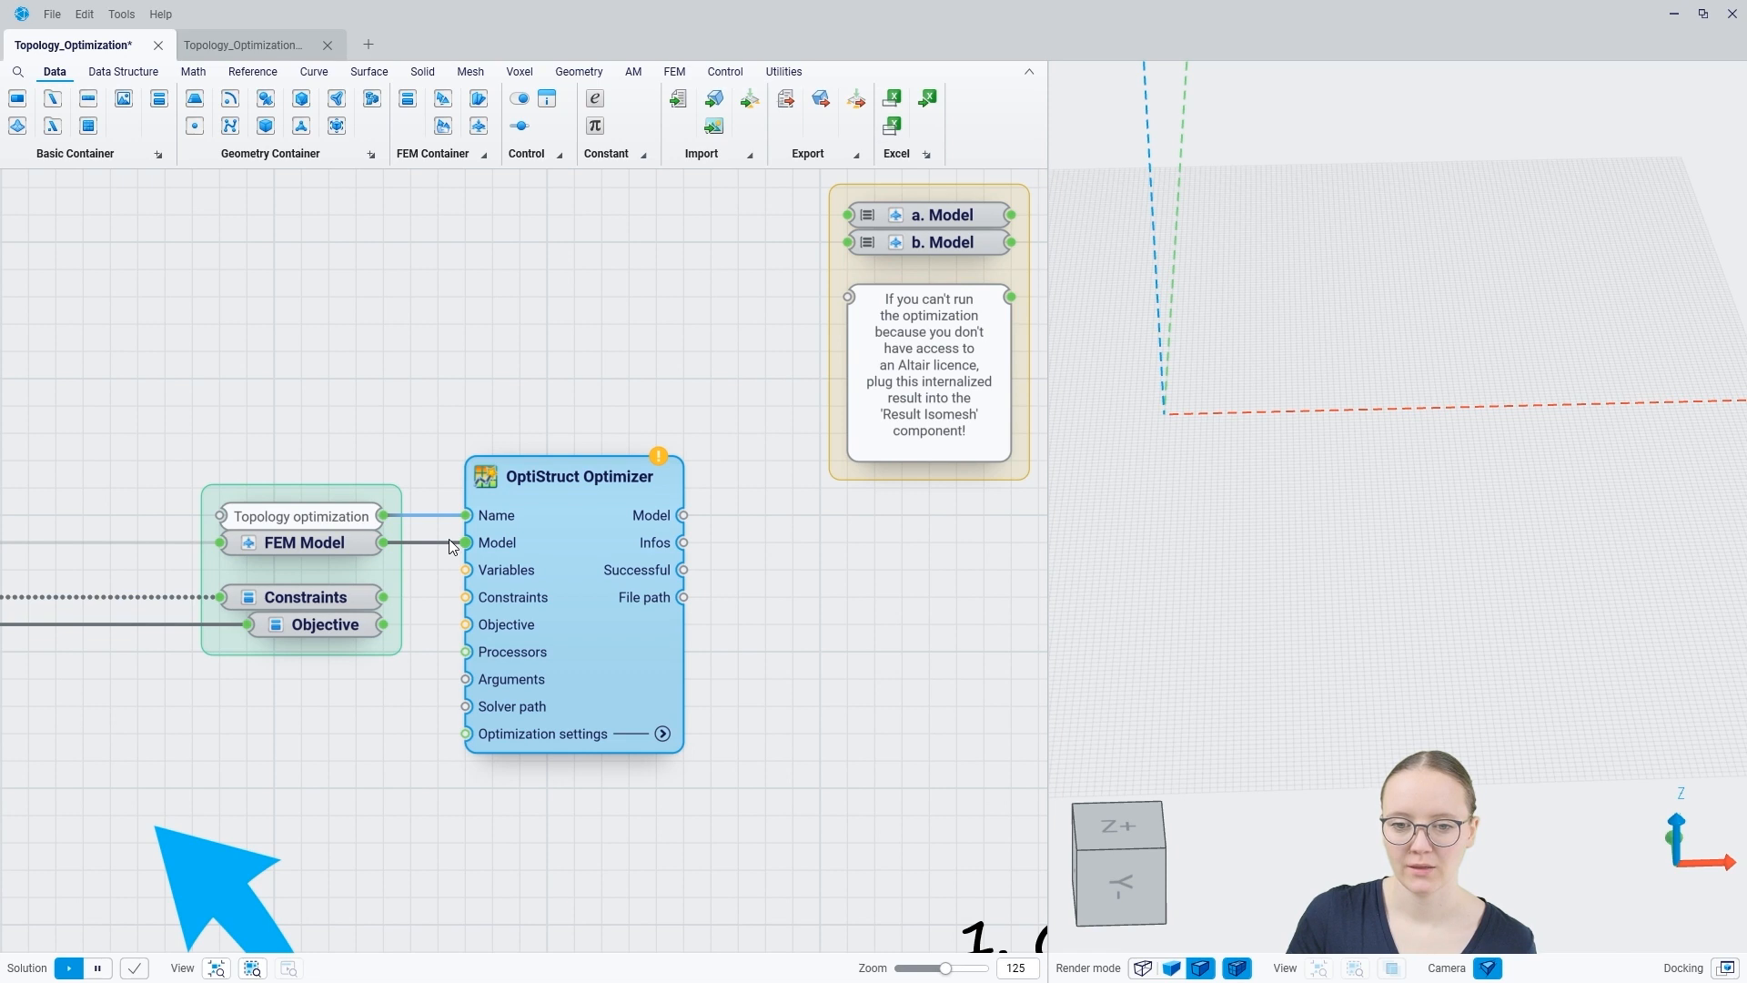
scroll(546, 537, down, 10)
scroll(339, 515, up, 10)
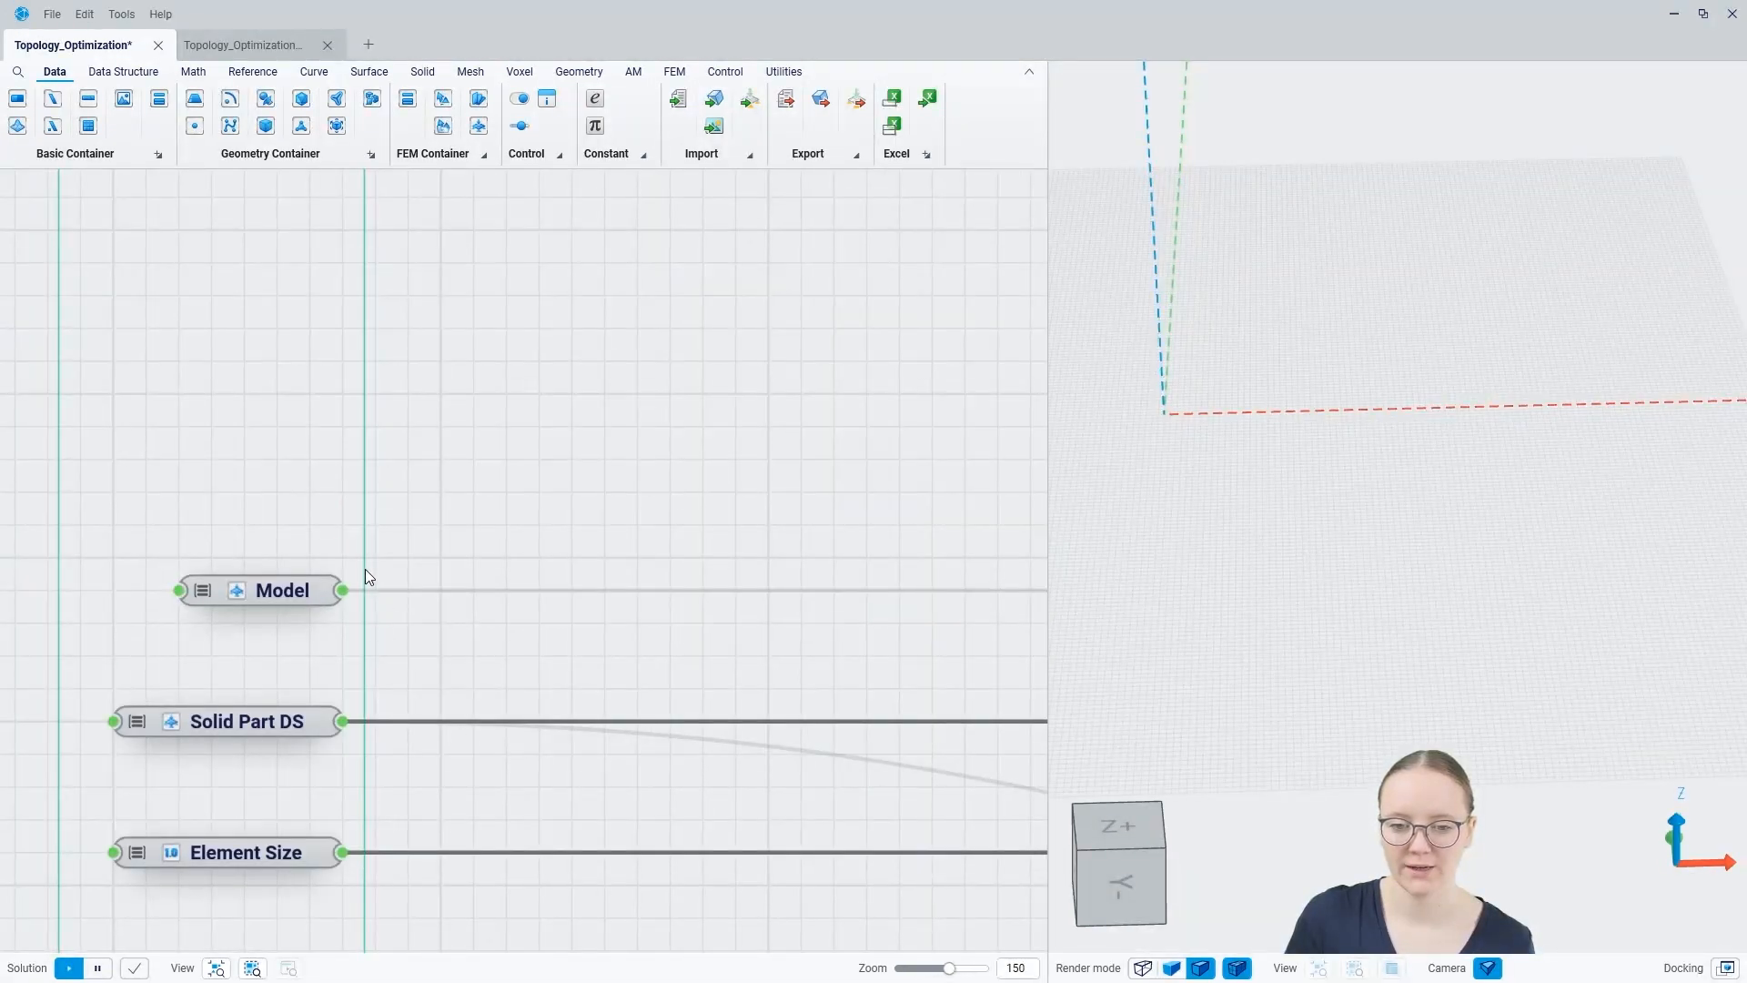
scroll(189, 654, down, 10)
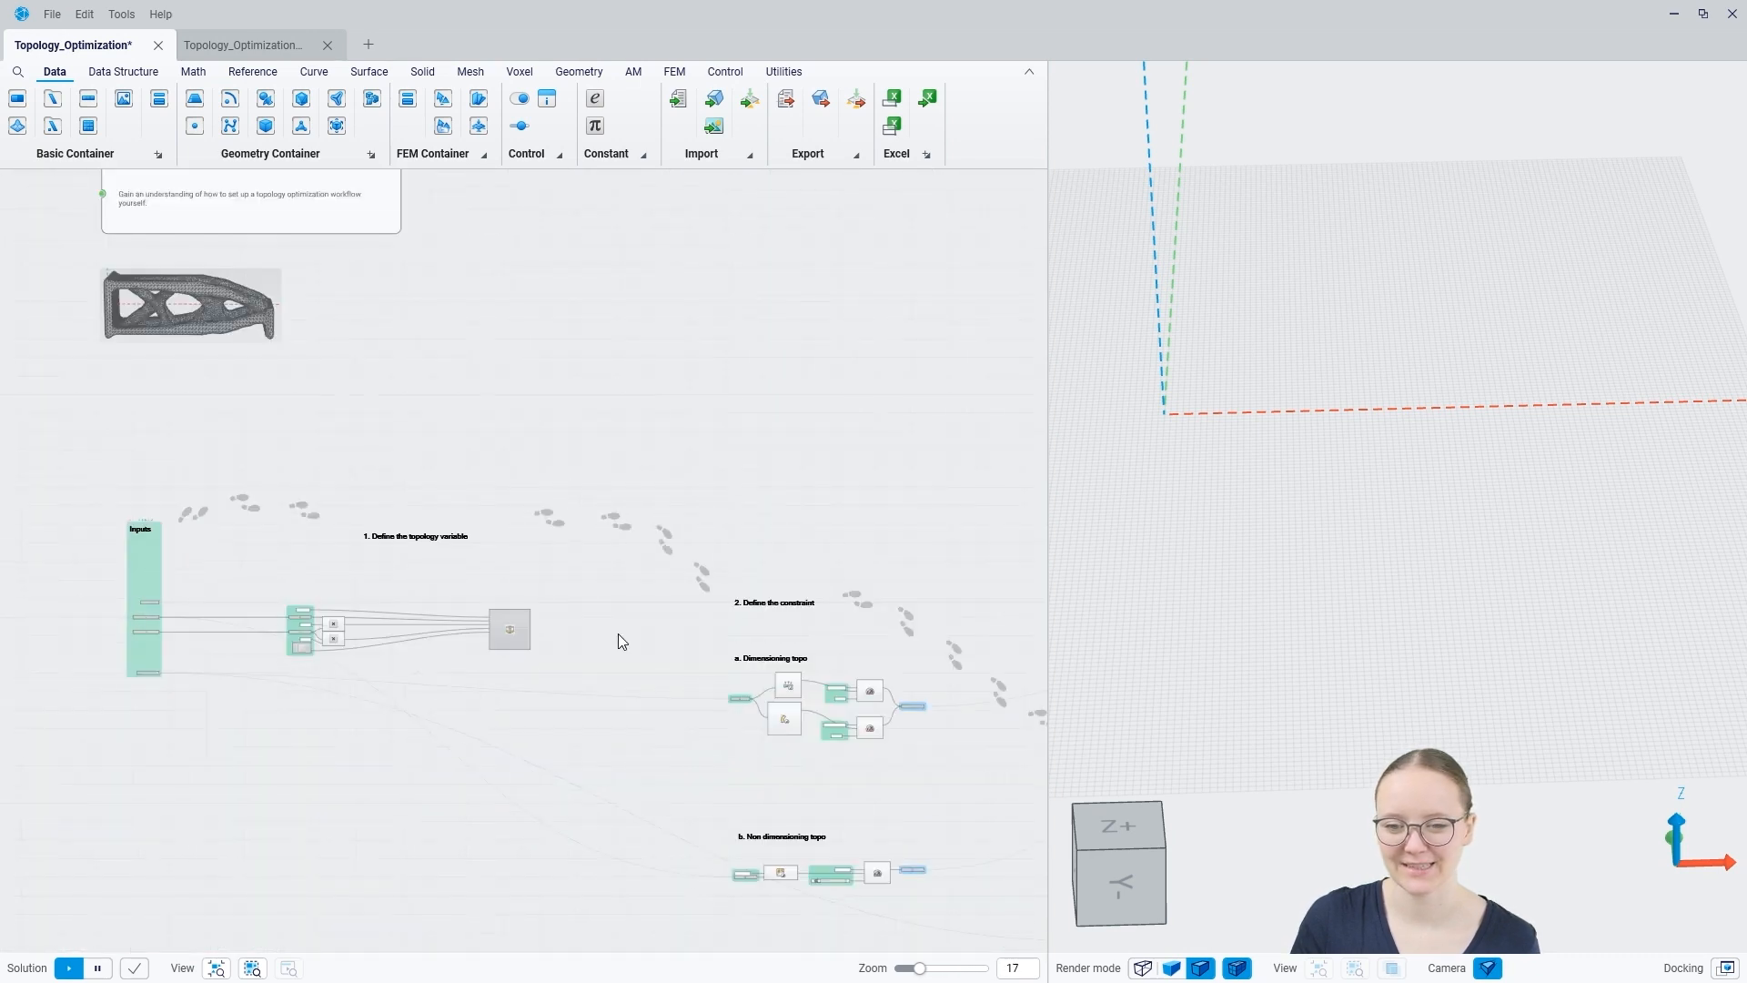
middle_drag(679, 593, 358, 593)
middle_drag(739, 612, 470, 617)
scroll(463, 566, up, 10)
middle_drag(418, 671, 643, 534)
mouse_move(689, 492)
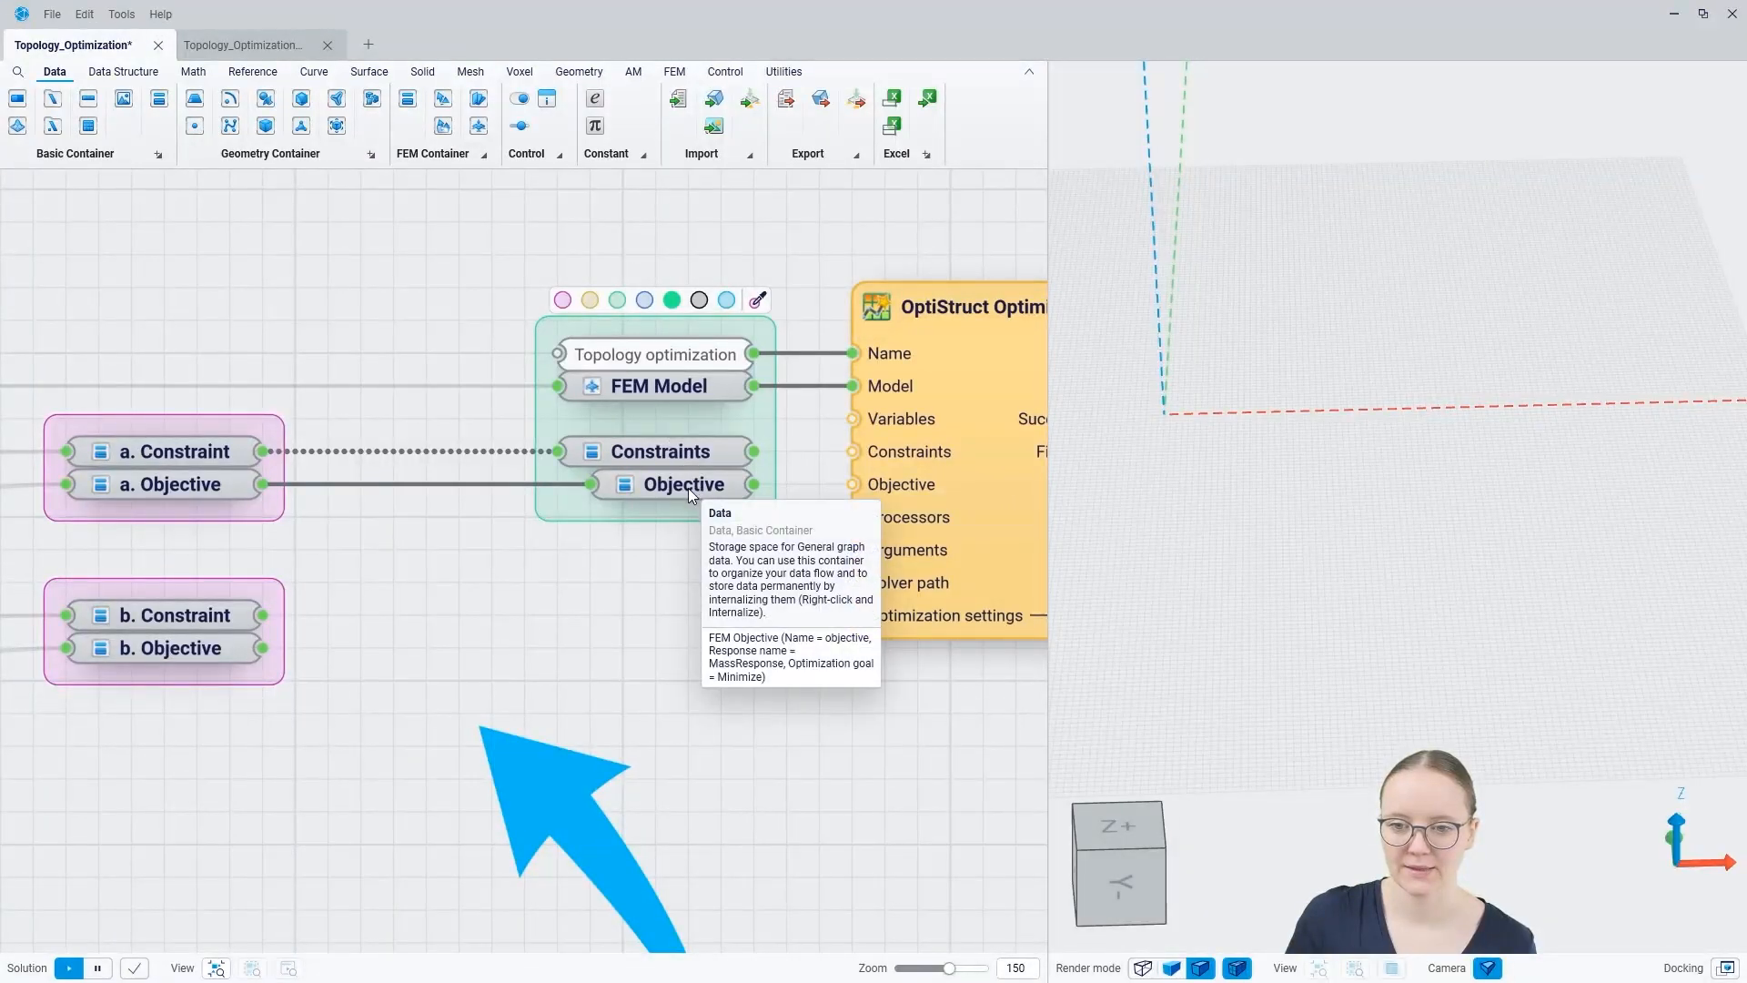
Step: Feed b. Constraint and b. Objective into the Constraints and Objective containers, and link both containers to the OptiStruct Optimizer
scroll(687, 495, down, 5)
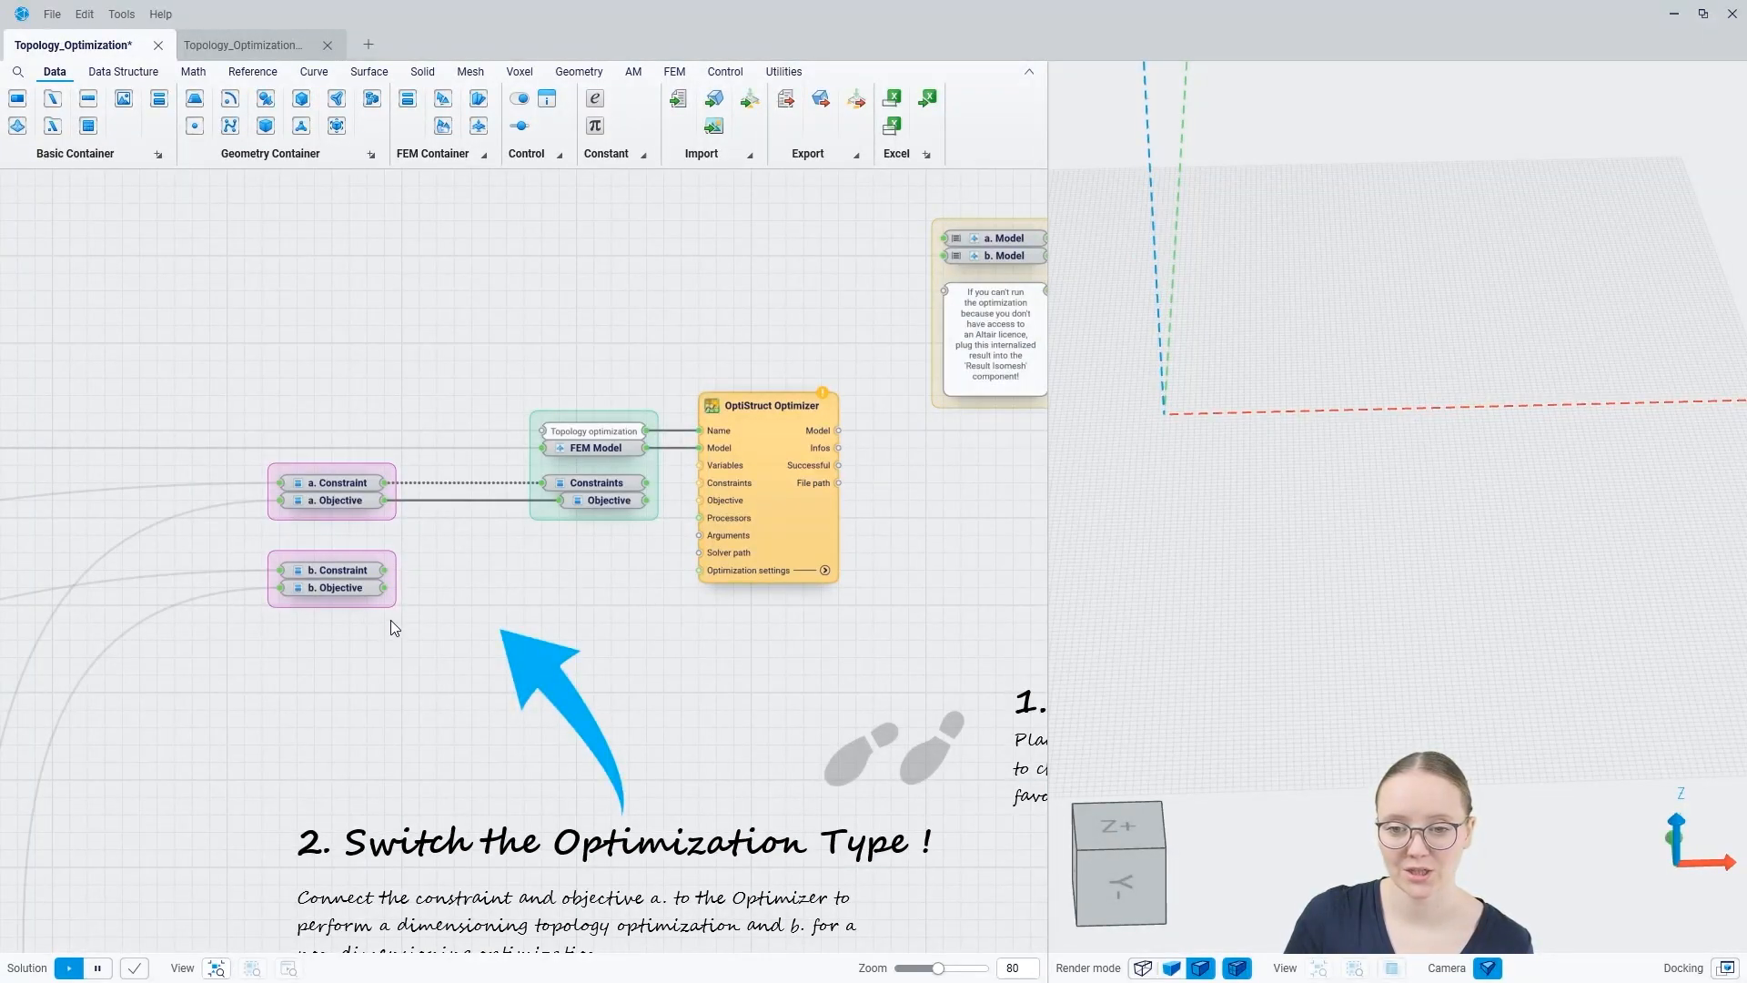
drag(385, 570, 543, 483)
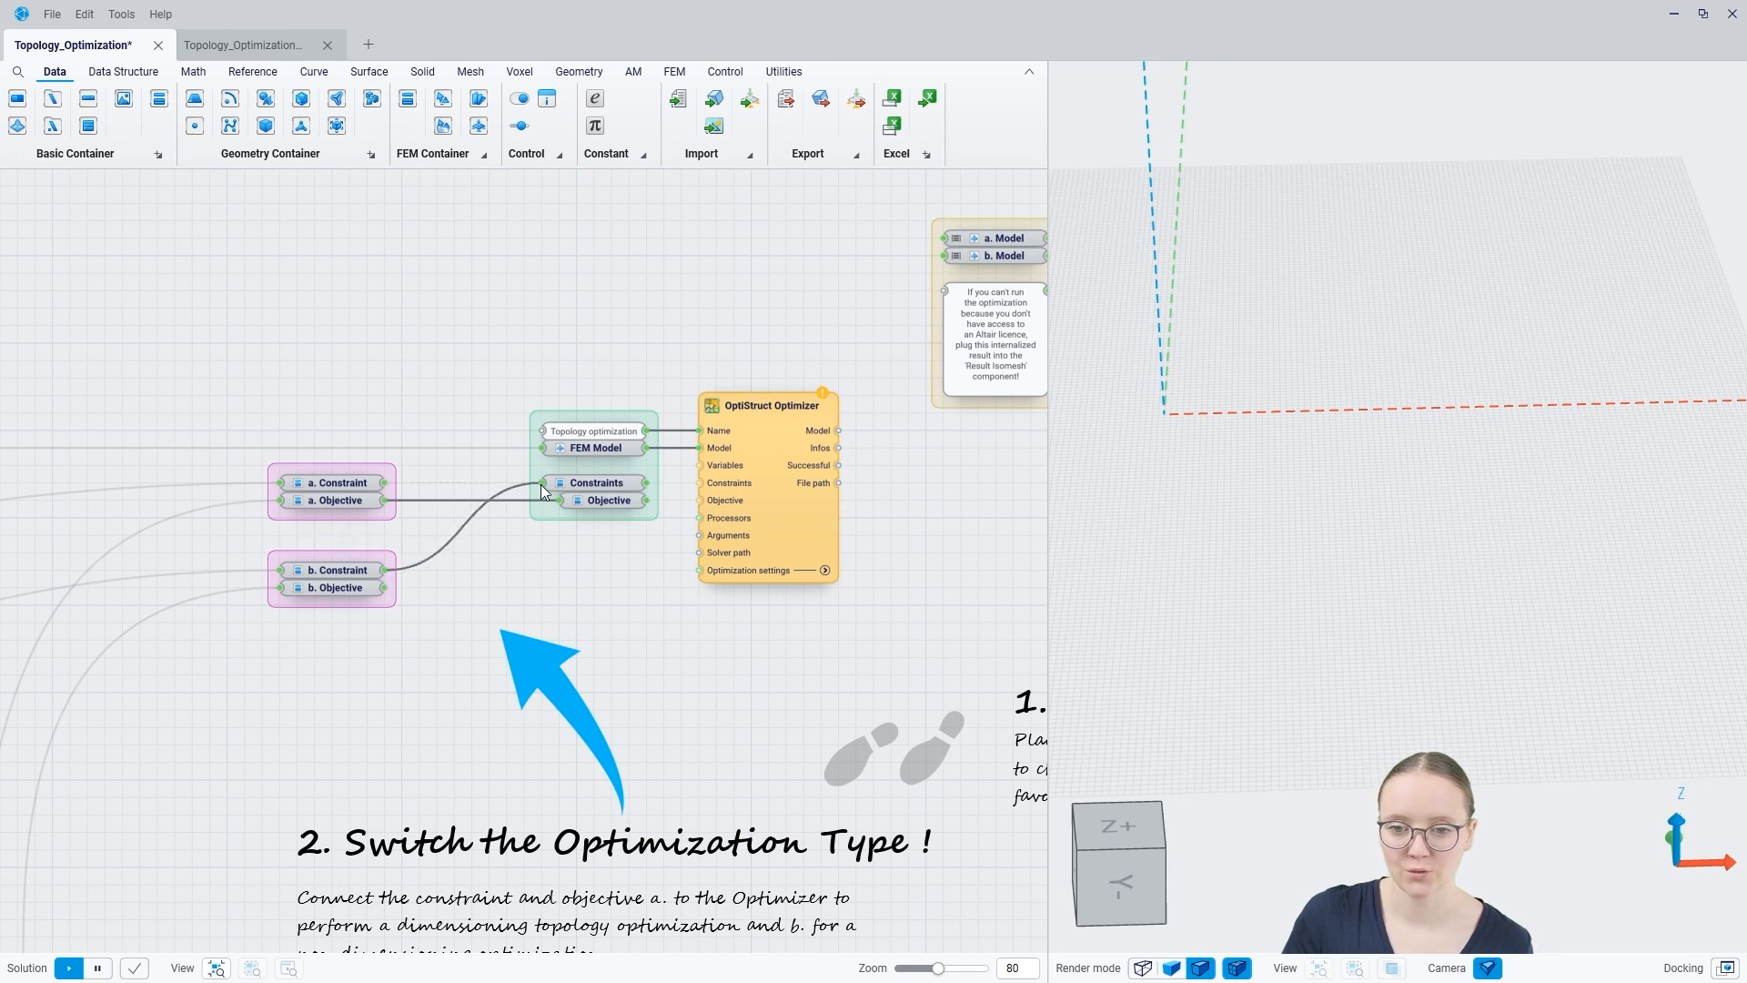
drag(385, 587, 552, 501)
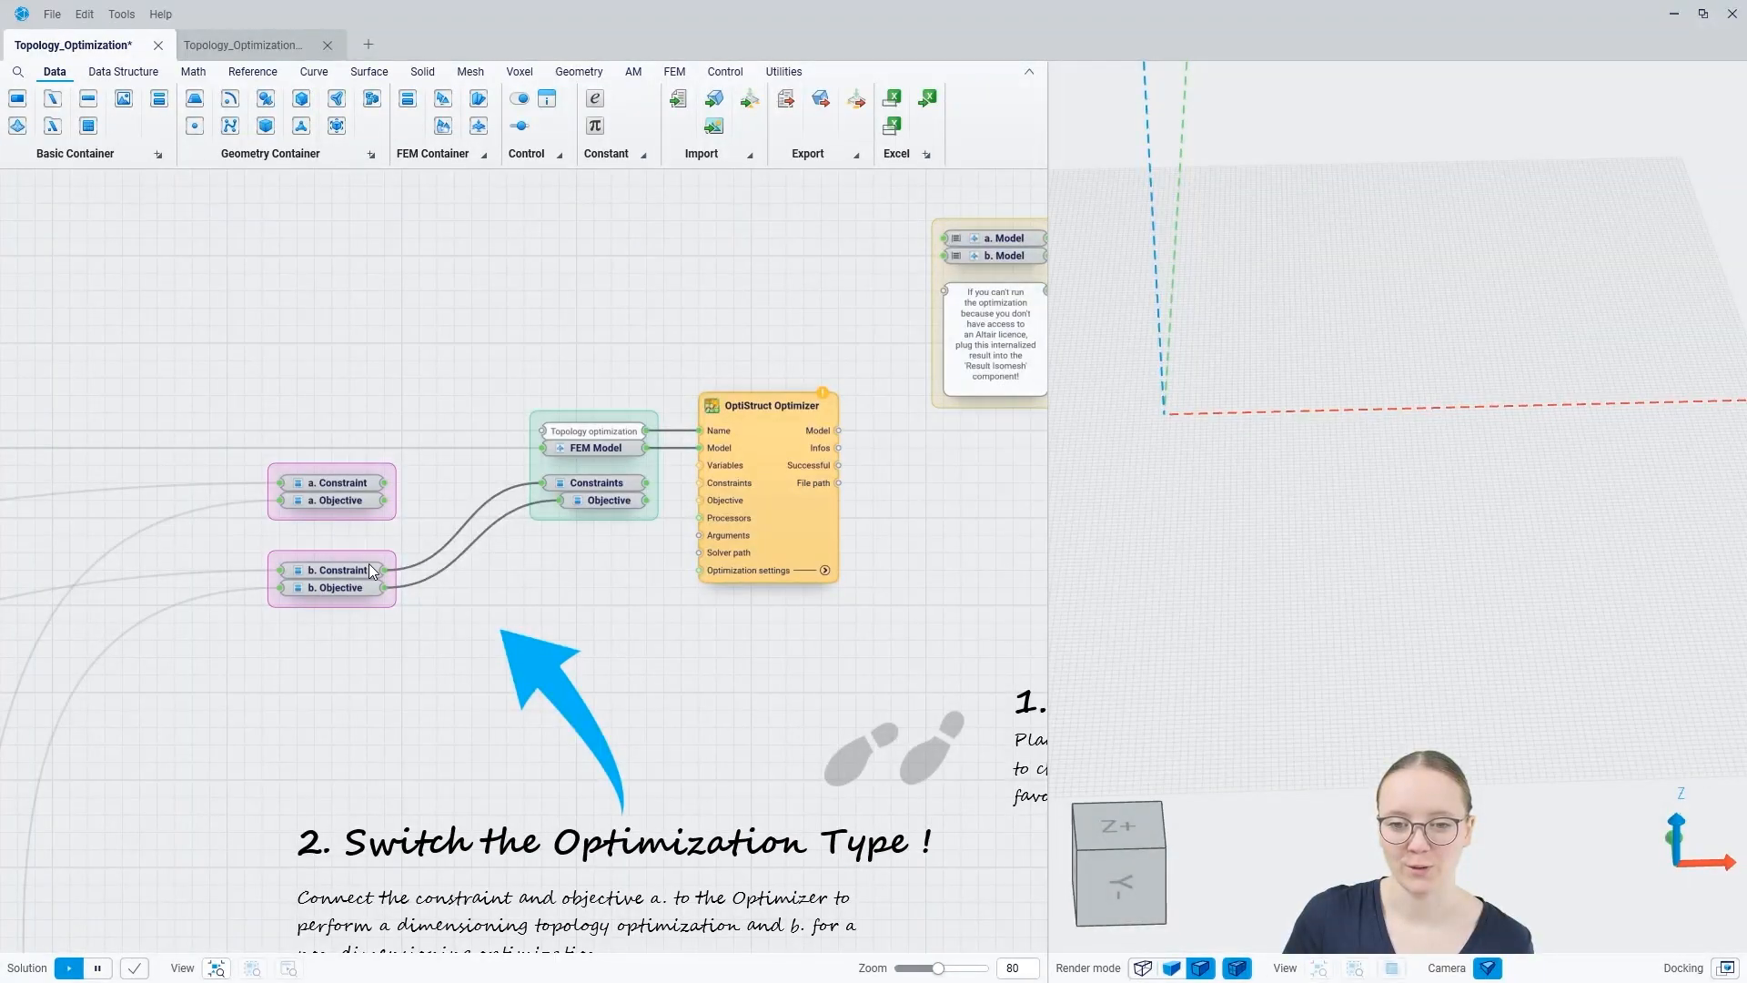
right_drag(619, 585, 321, 578)
drag(349, 475, 403, 496)
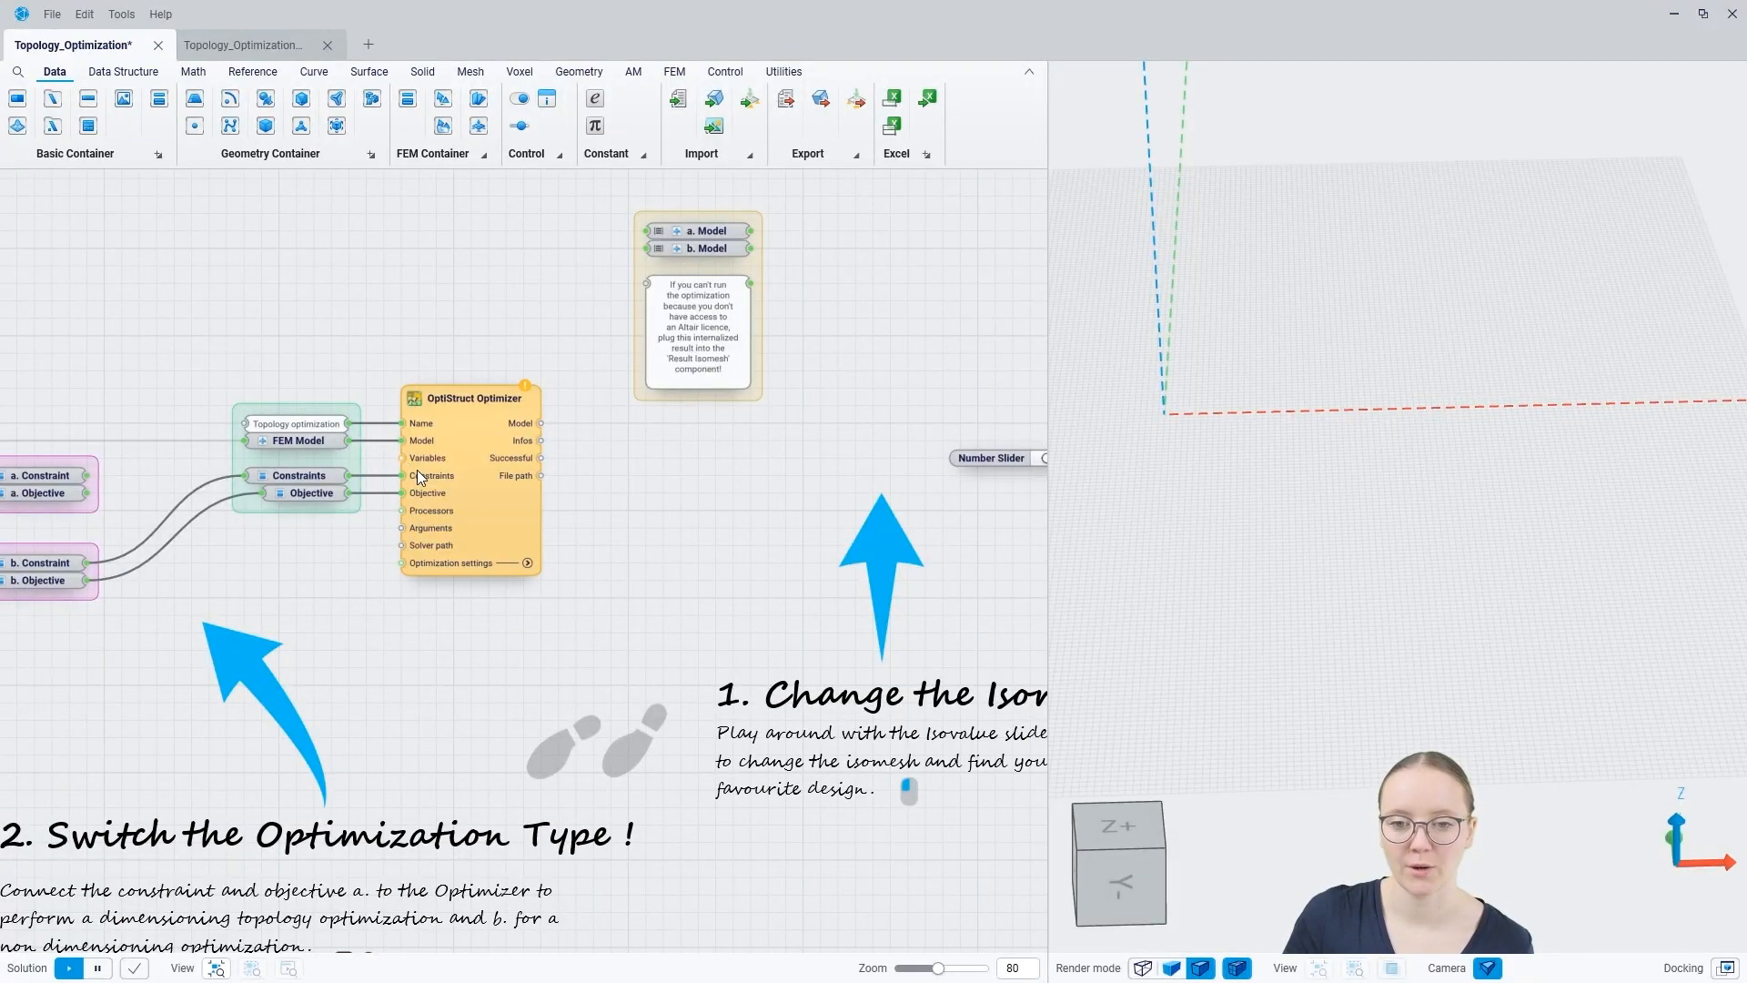
Step: Connect the Solid Topology Variable's output from section 1 to the OptiStruct Optimizer's Variables input to run the optimization
scroll(466, 497, down, 8)
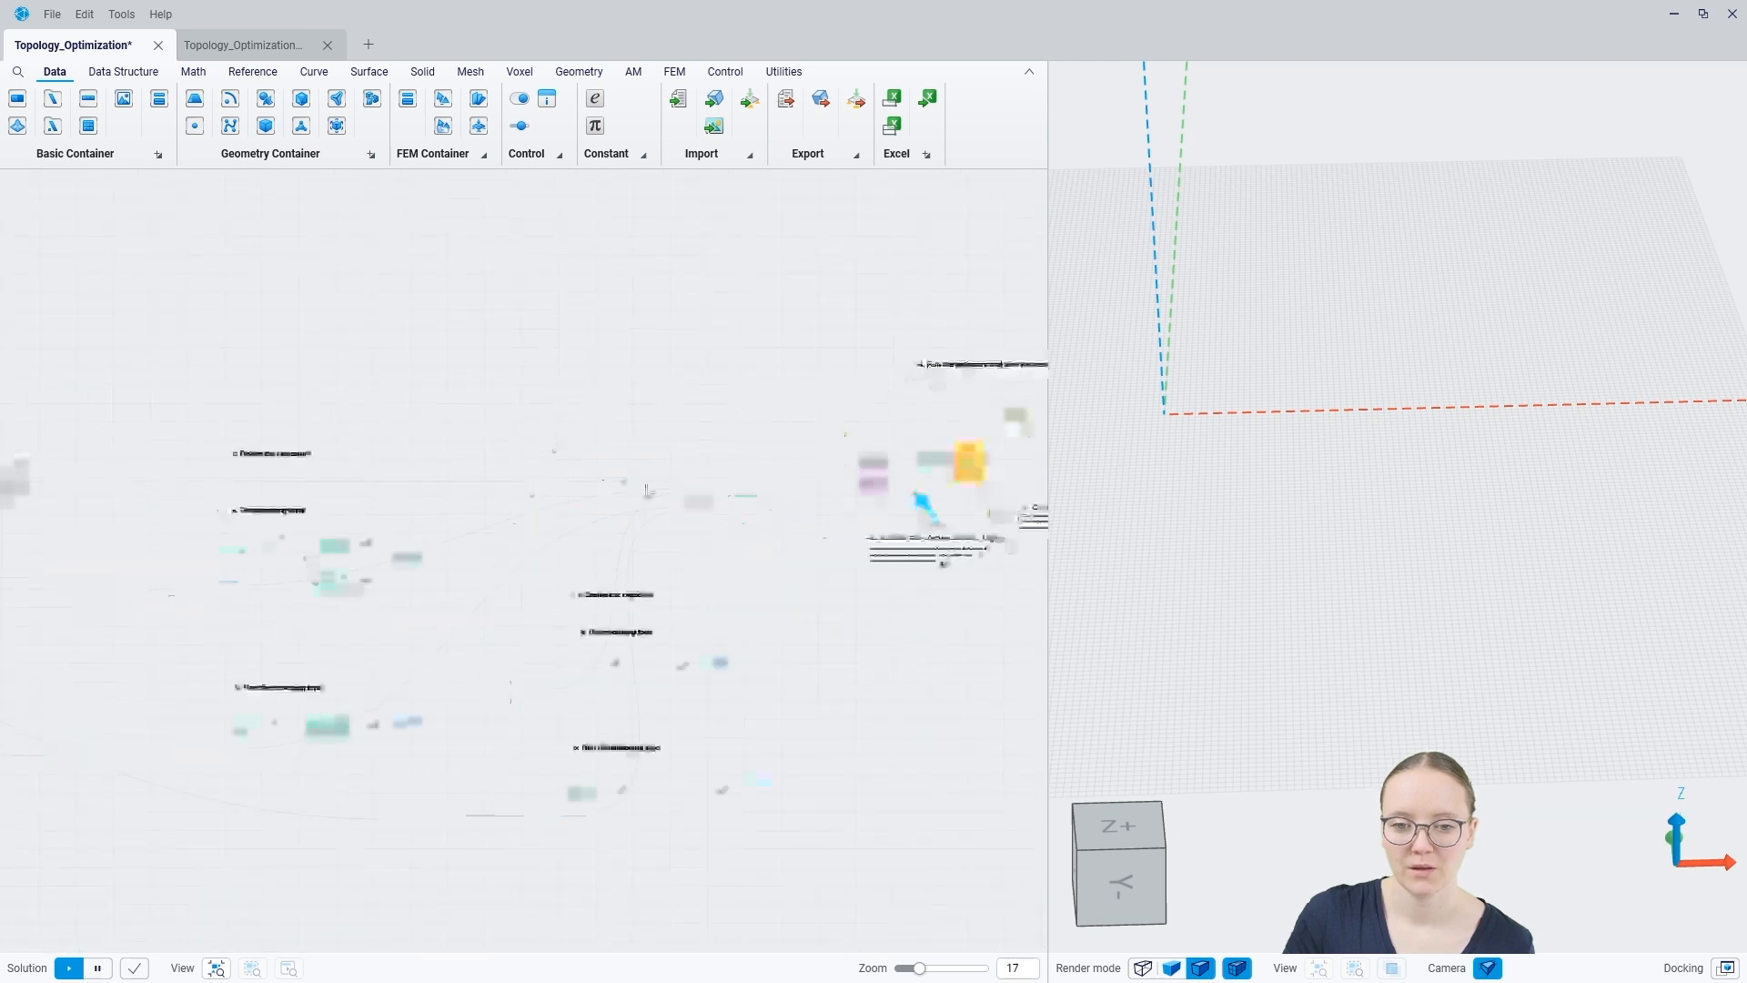
scroll(361, 481, up, 9)
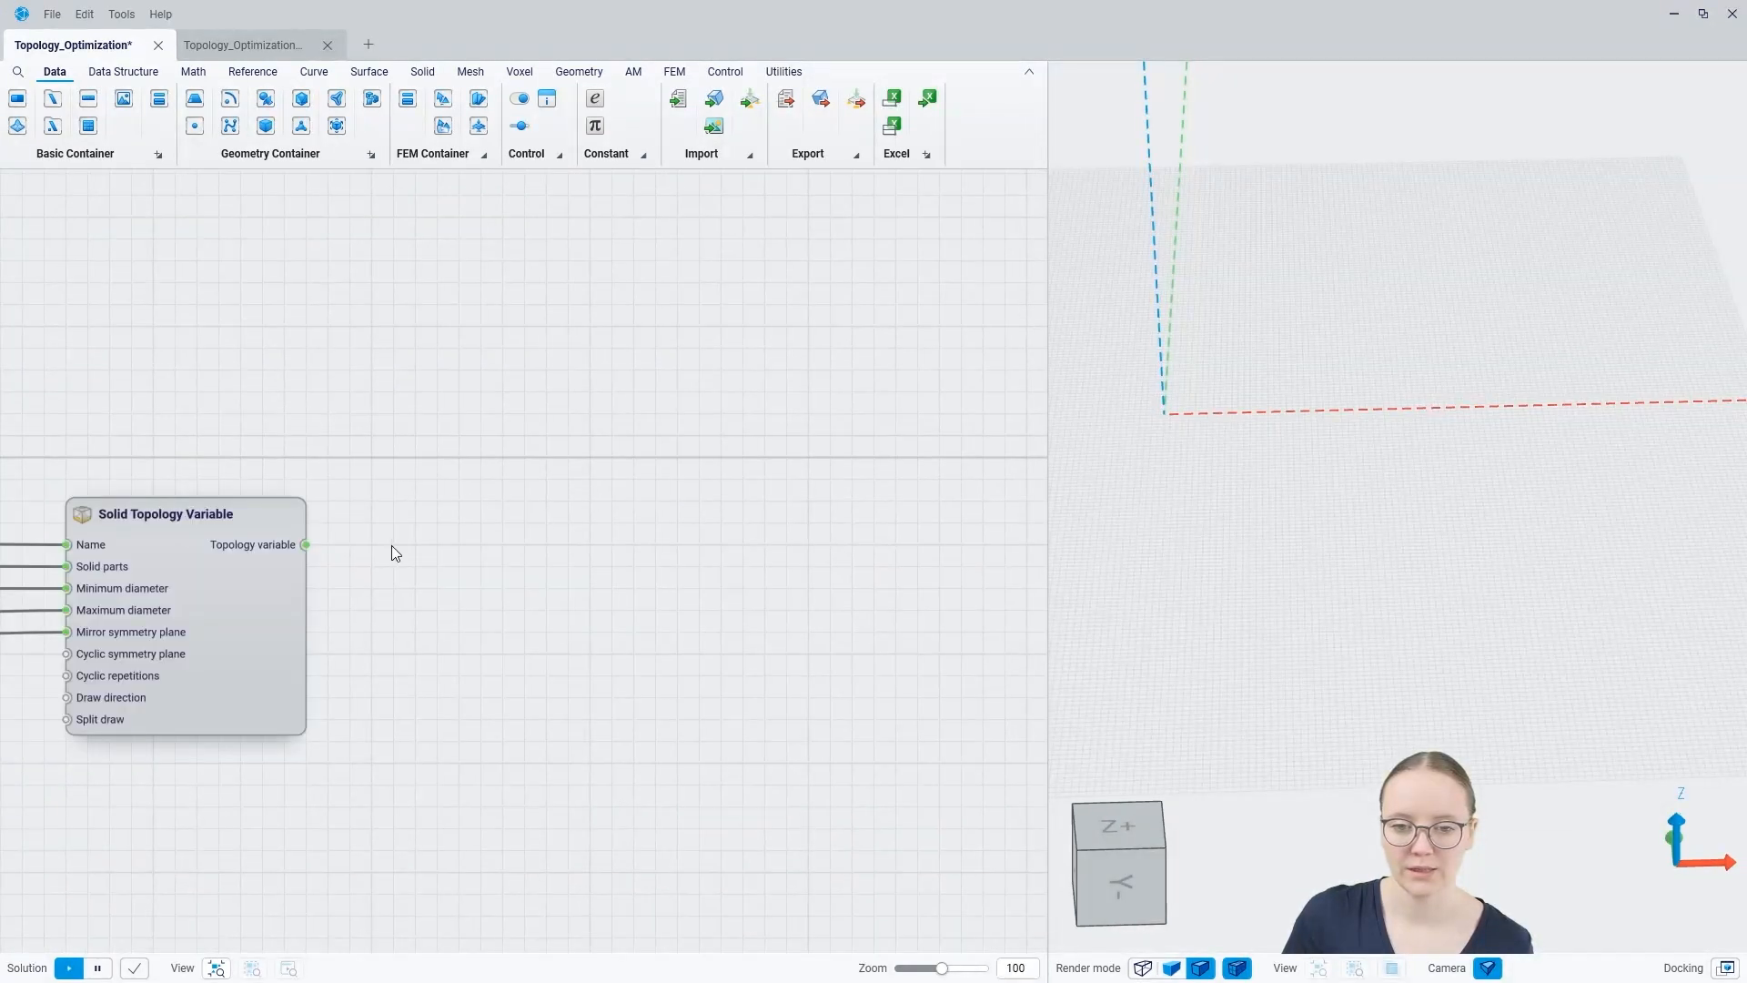
scroll(259, 452, down, 9)
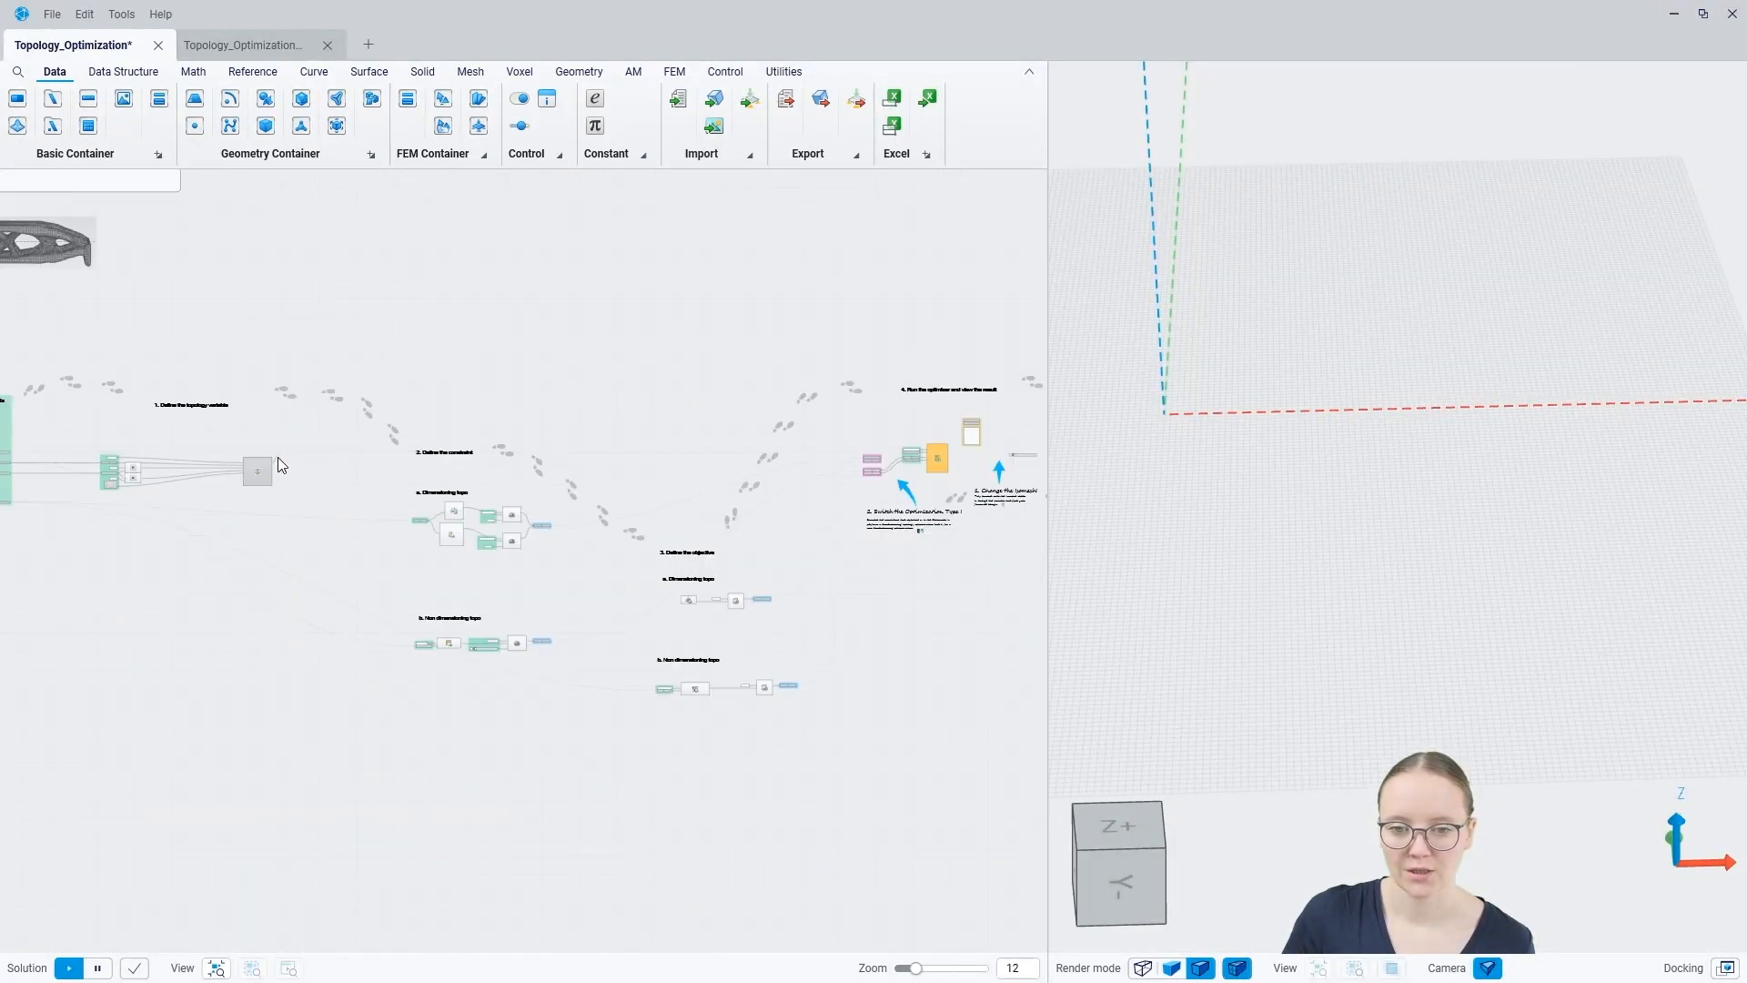
scroll(936, 454, up, 9)
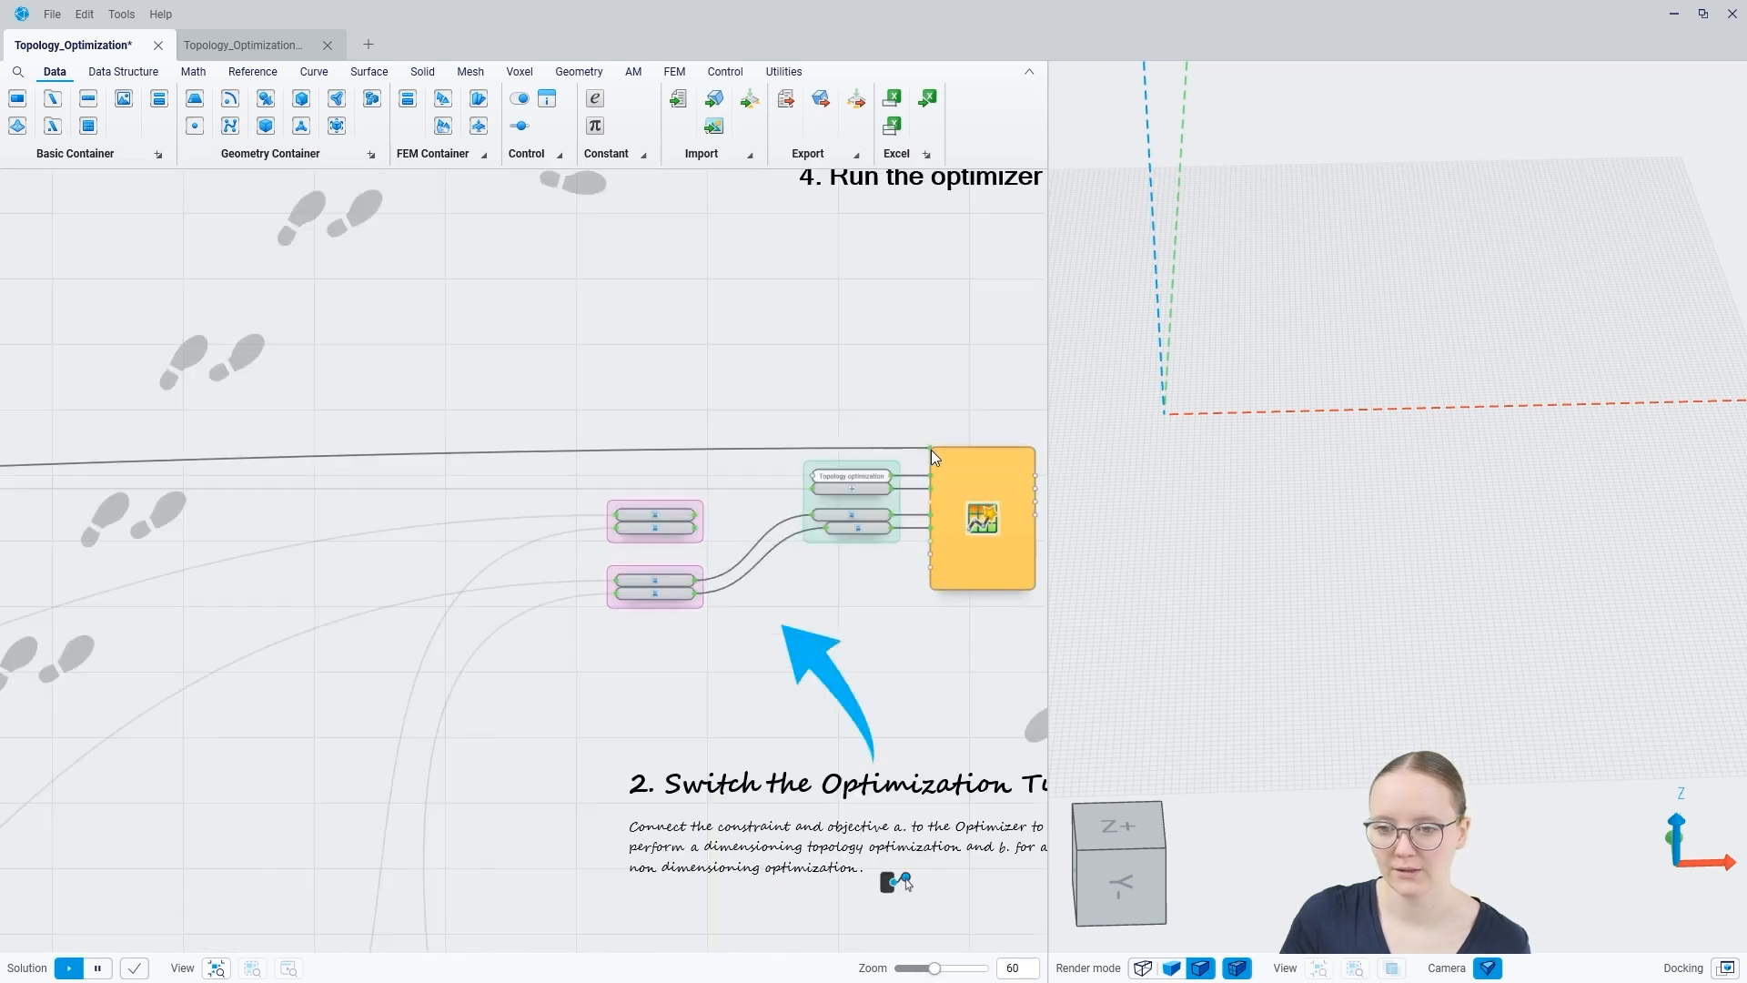
drag(921, 507, 925, 533)
mouse_move(891, 703)
middle_down()
mouse_move(701, 665)
mouse_move(433, 655)
mouse_move(397, 613)
middle_up()
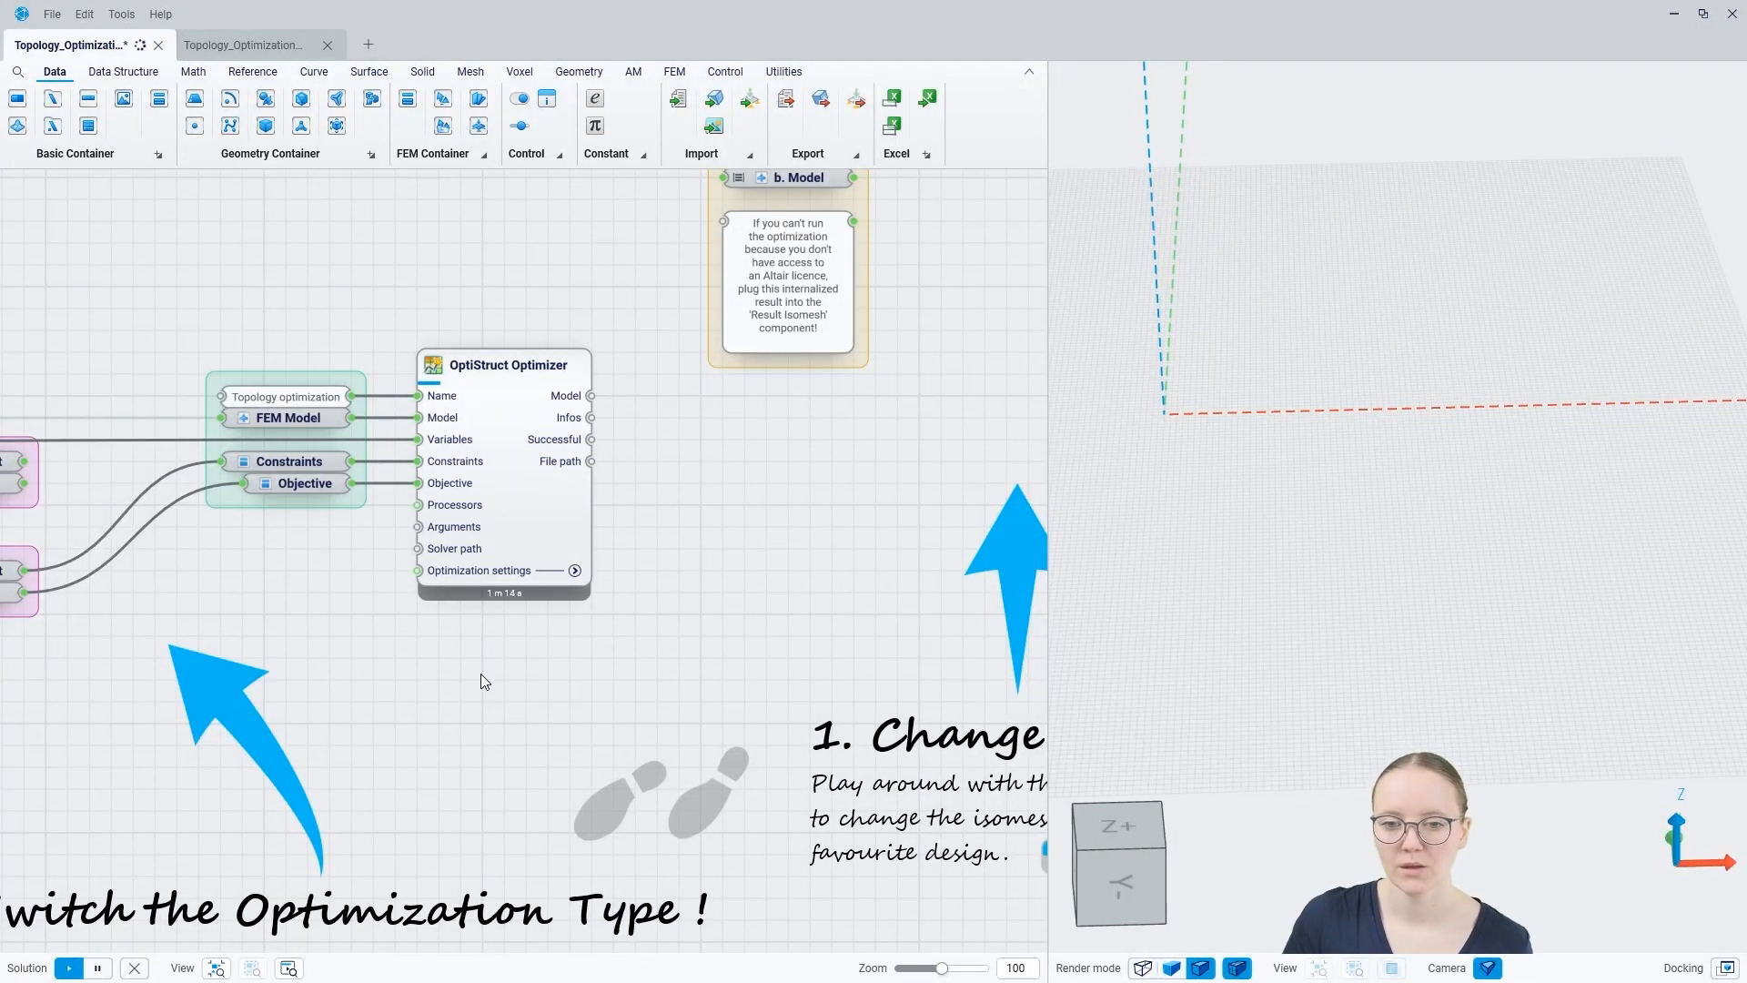
Step: Review the OptiStruct Optimizer's processor and solver path inputs and its expanded Optimization settings
click(563, 575)
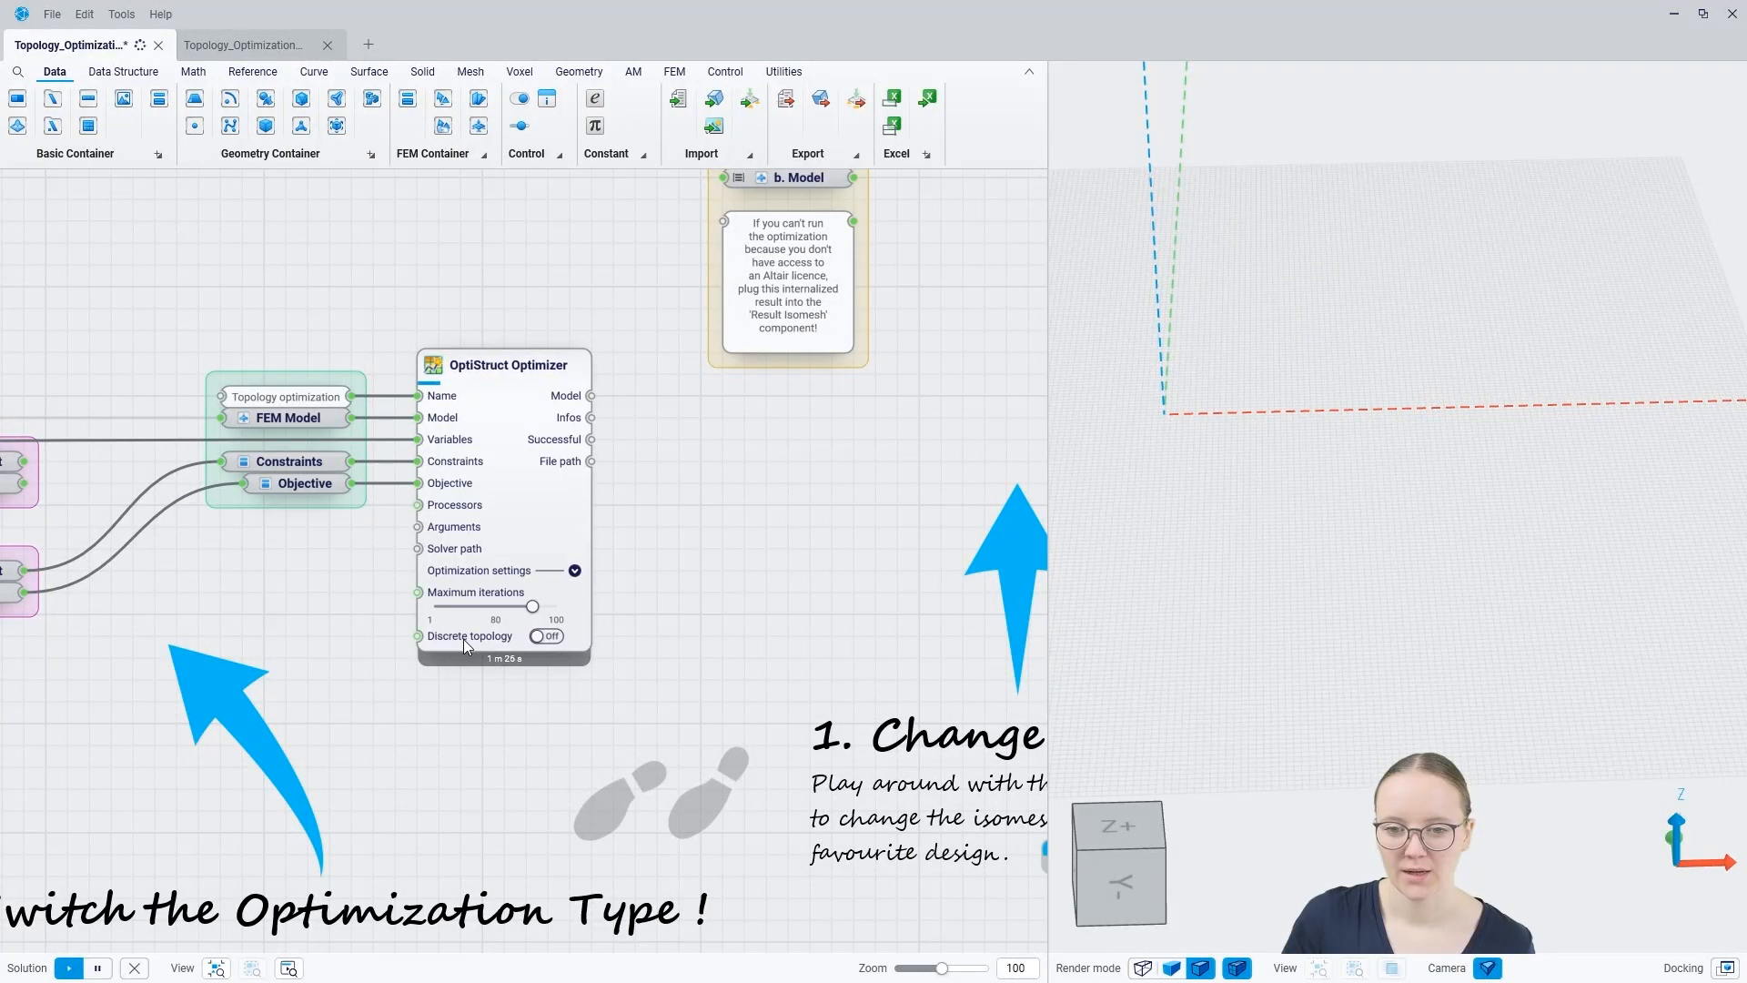
mouse_move(448, 514)
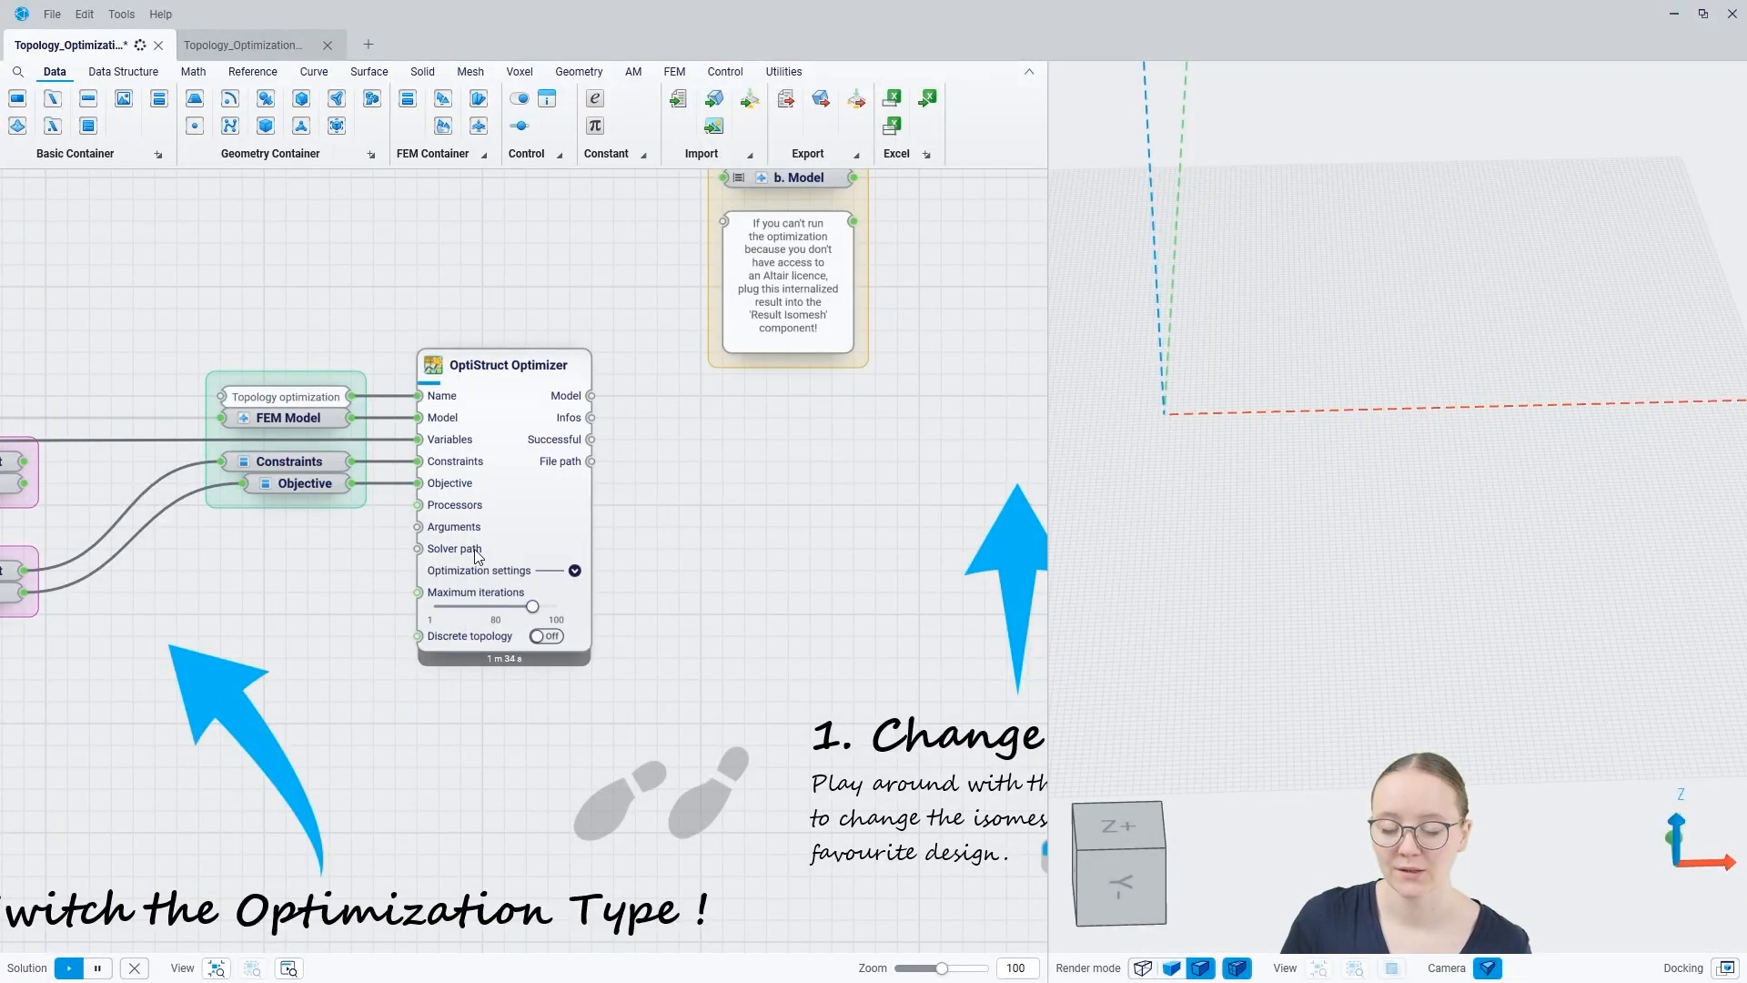
mouse_move(448, 557)
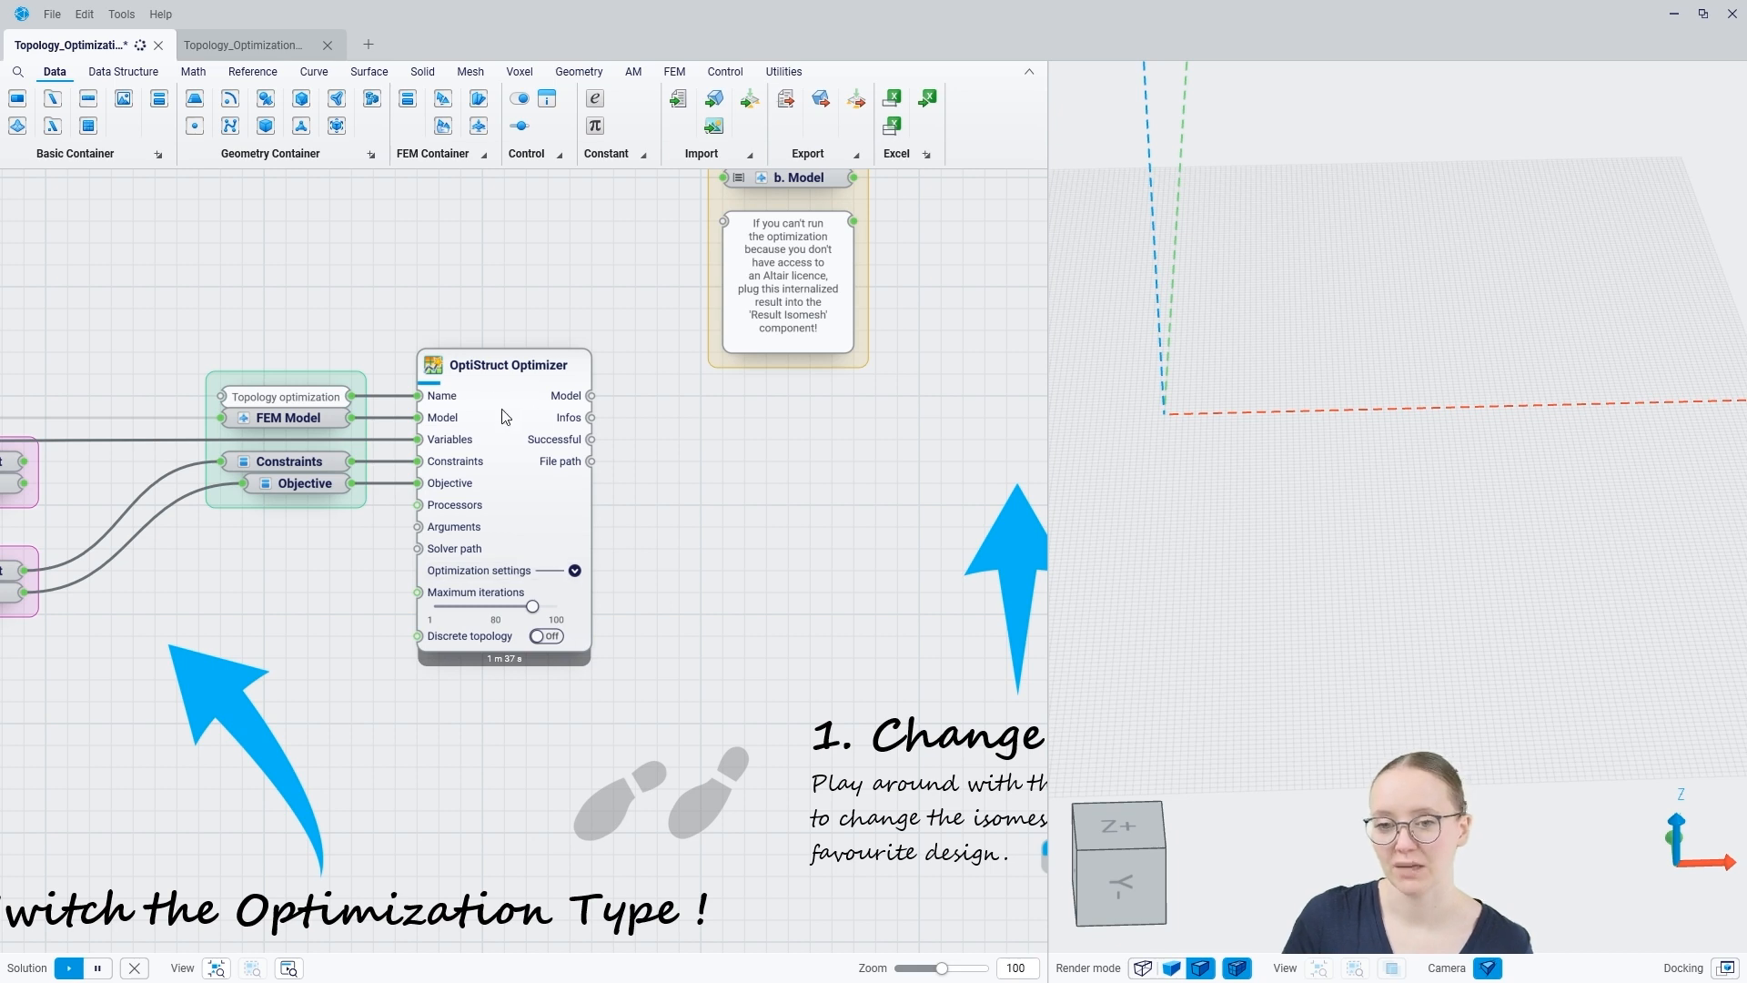
right_drag(654, 495, 628, 579)
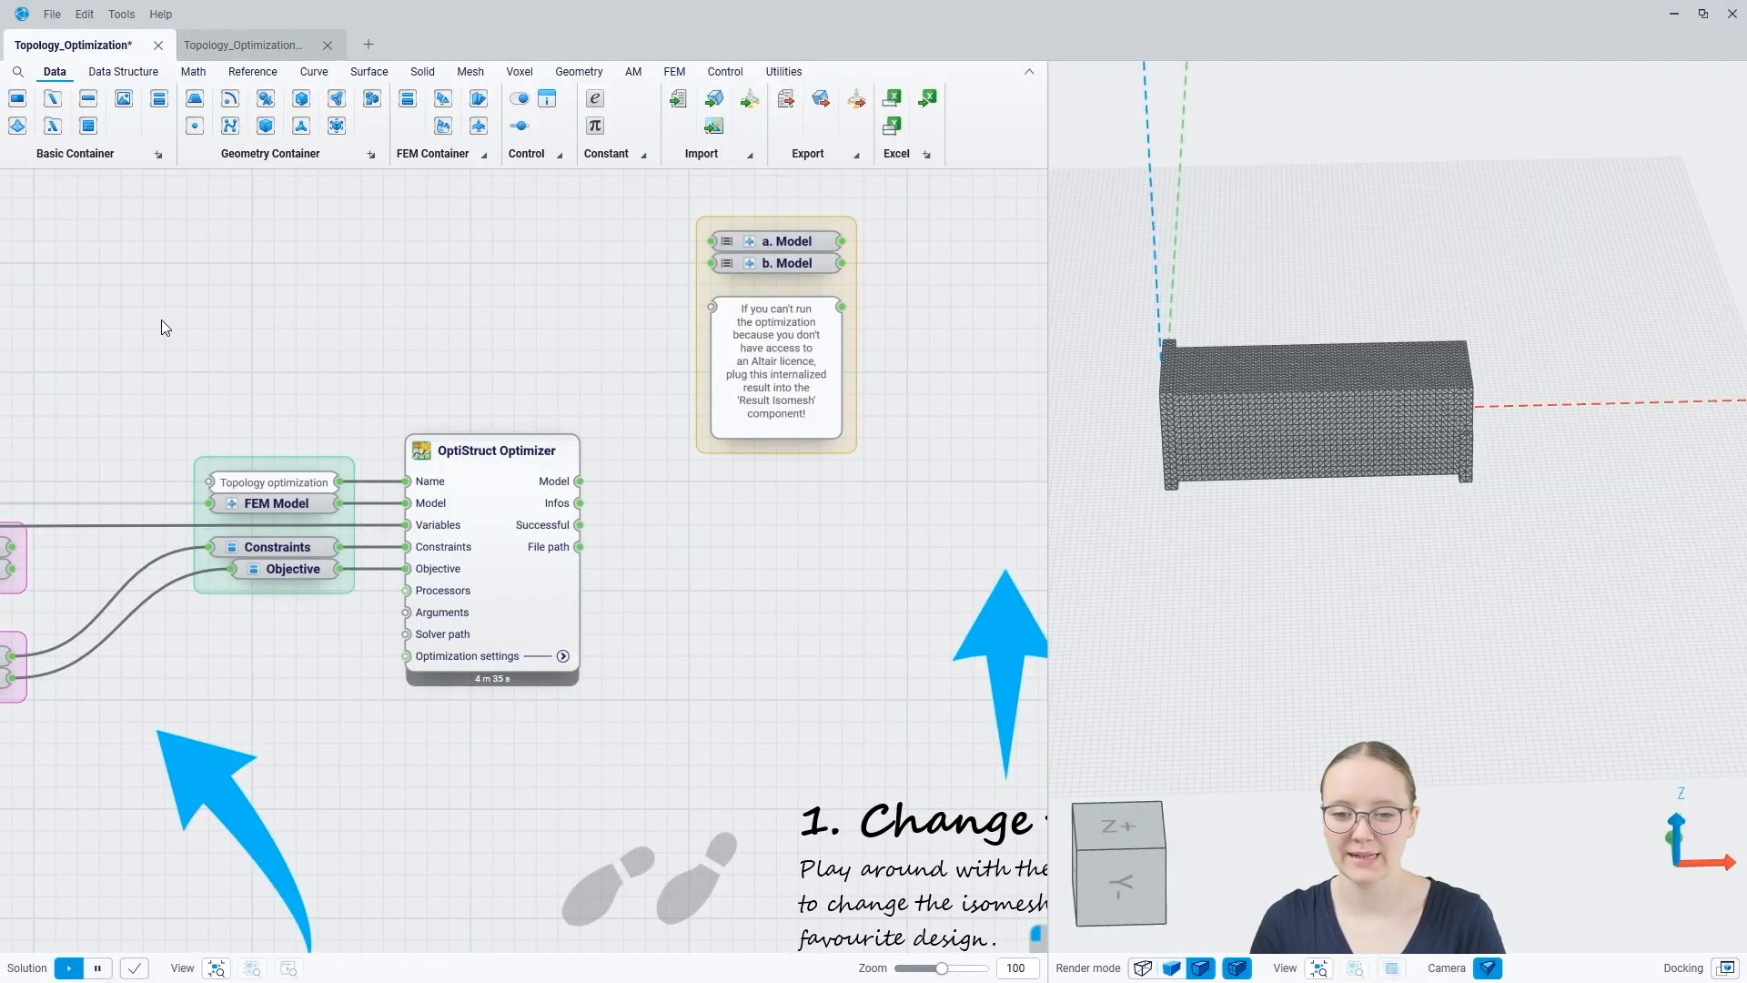
Step: Attach a Panel to the OptiStruct Optimizer's Infos output to read the solver information
mouse_move(555, 485)
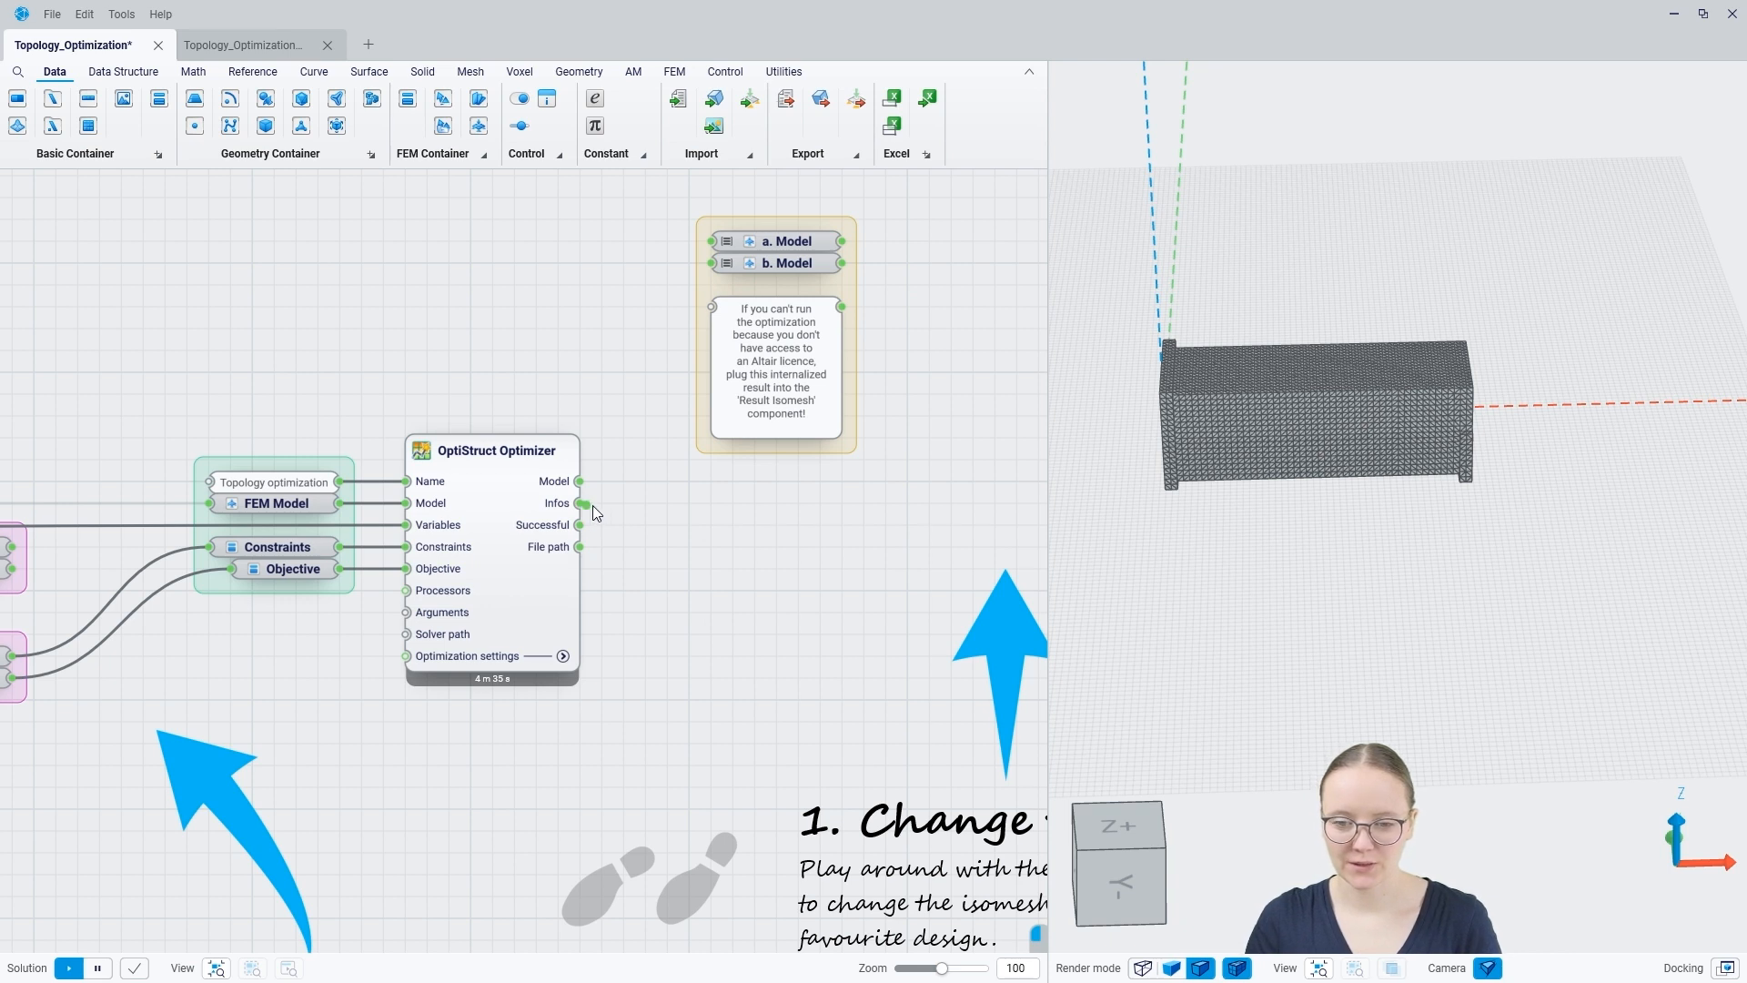
drag(628, 500, 628, 501)
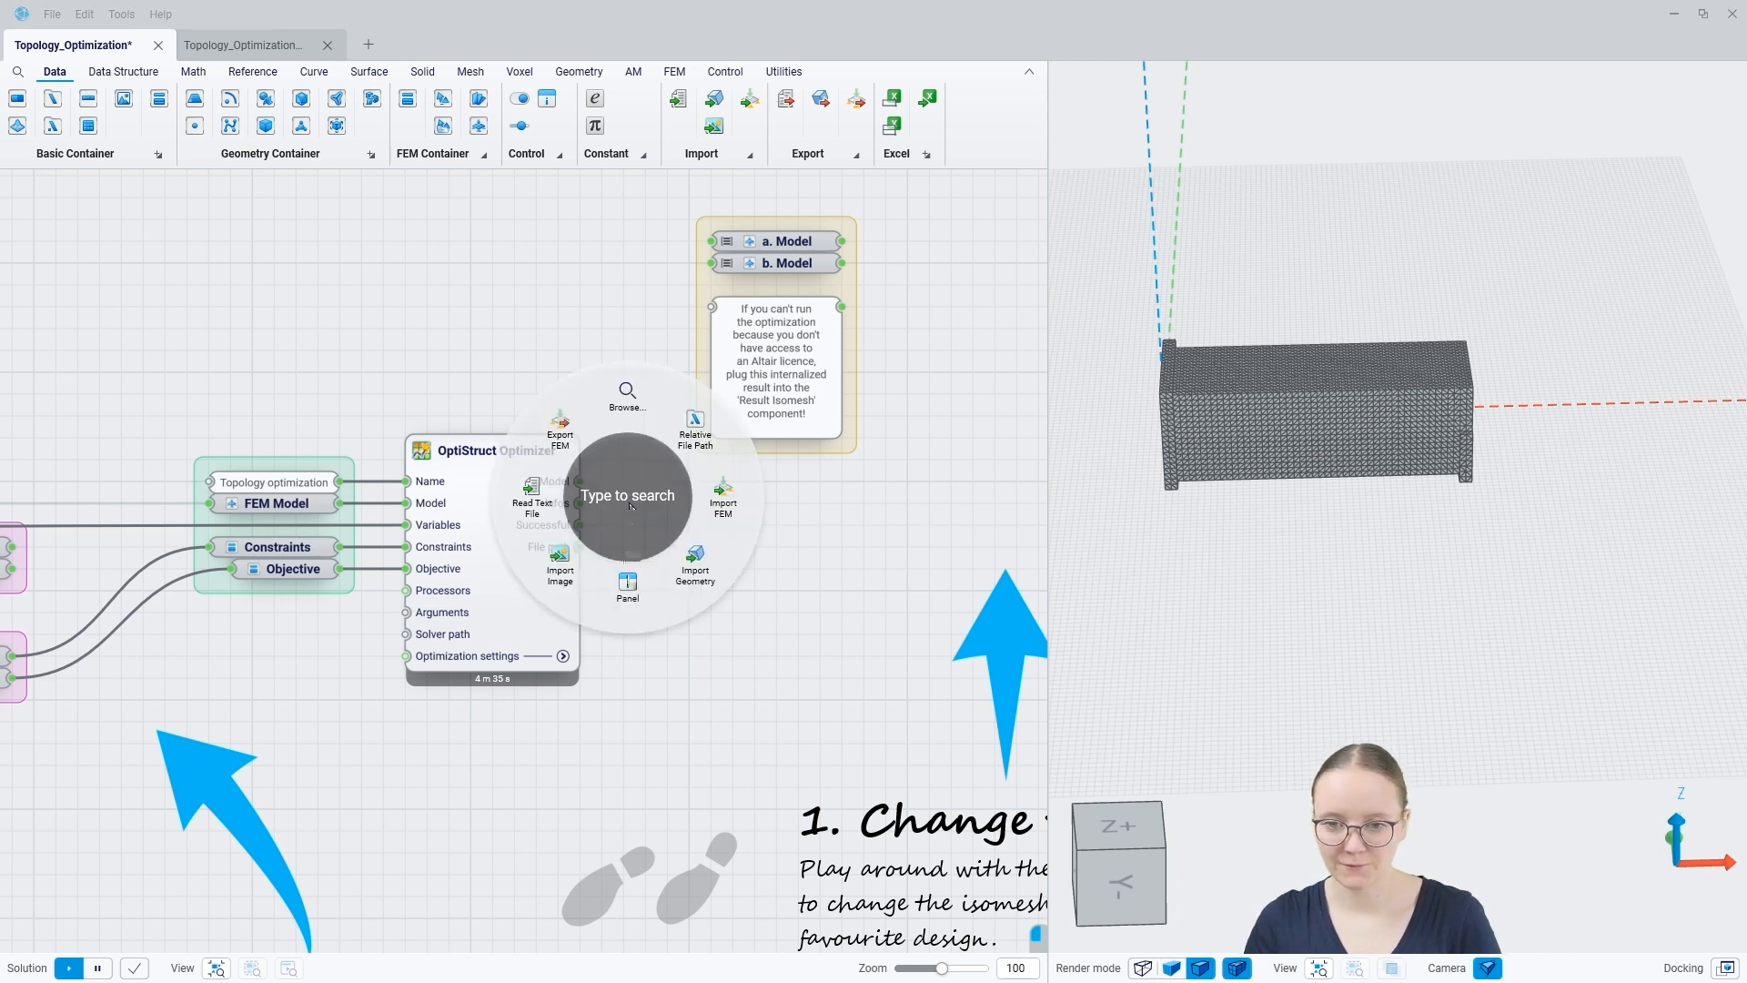
click(630, 596)
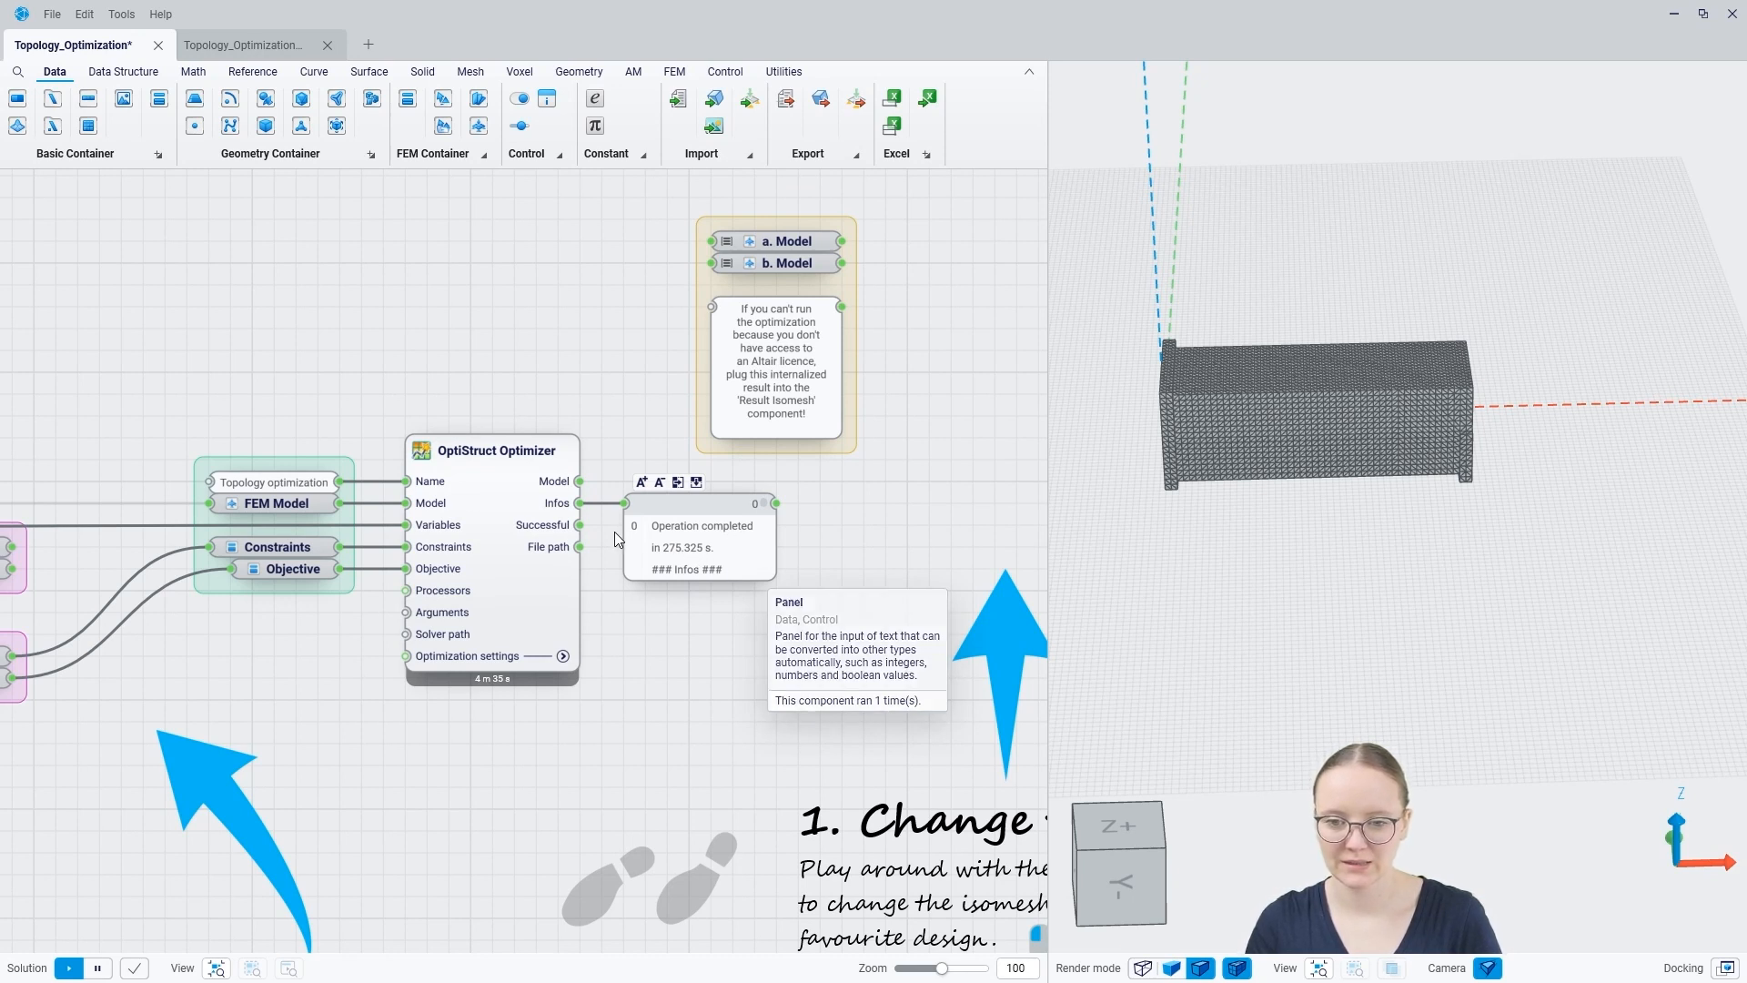
Step: Rewire the Panel to the Successful output to check the run status, and delete the Panel once read
drag(581, 525, 617, 521)
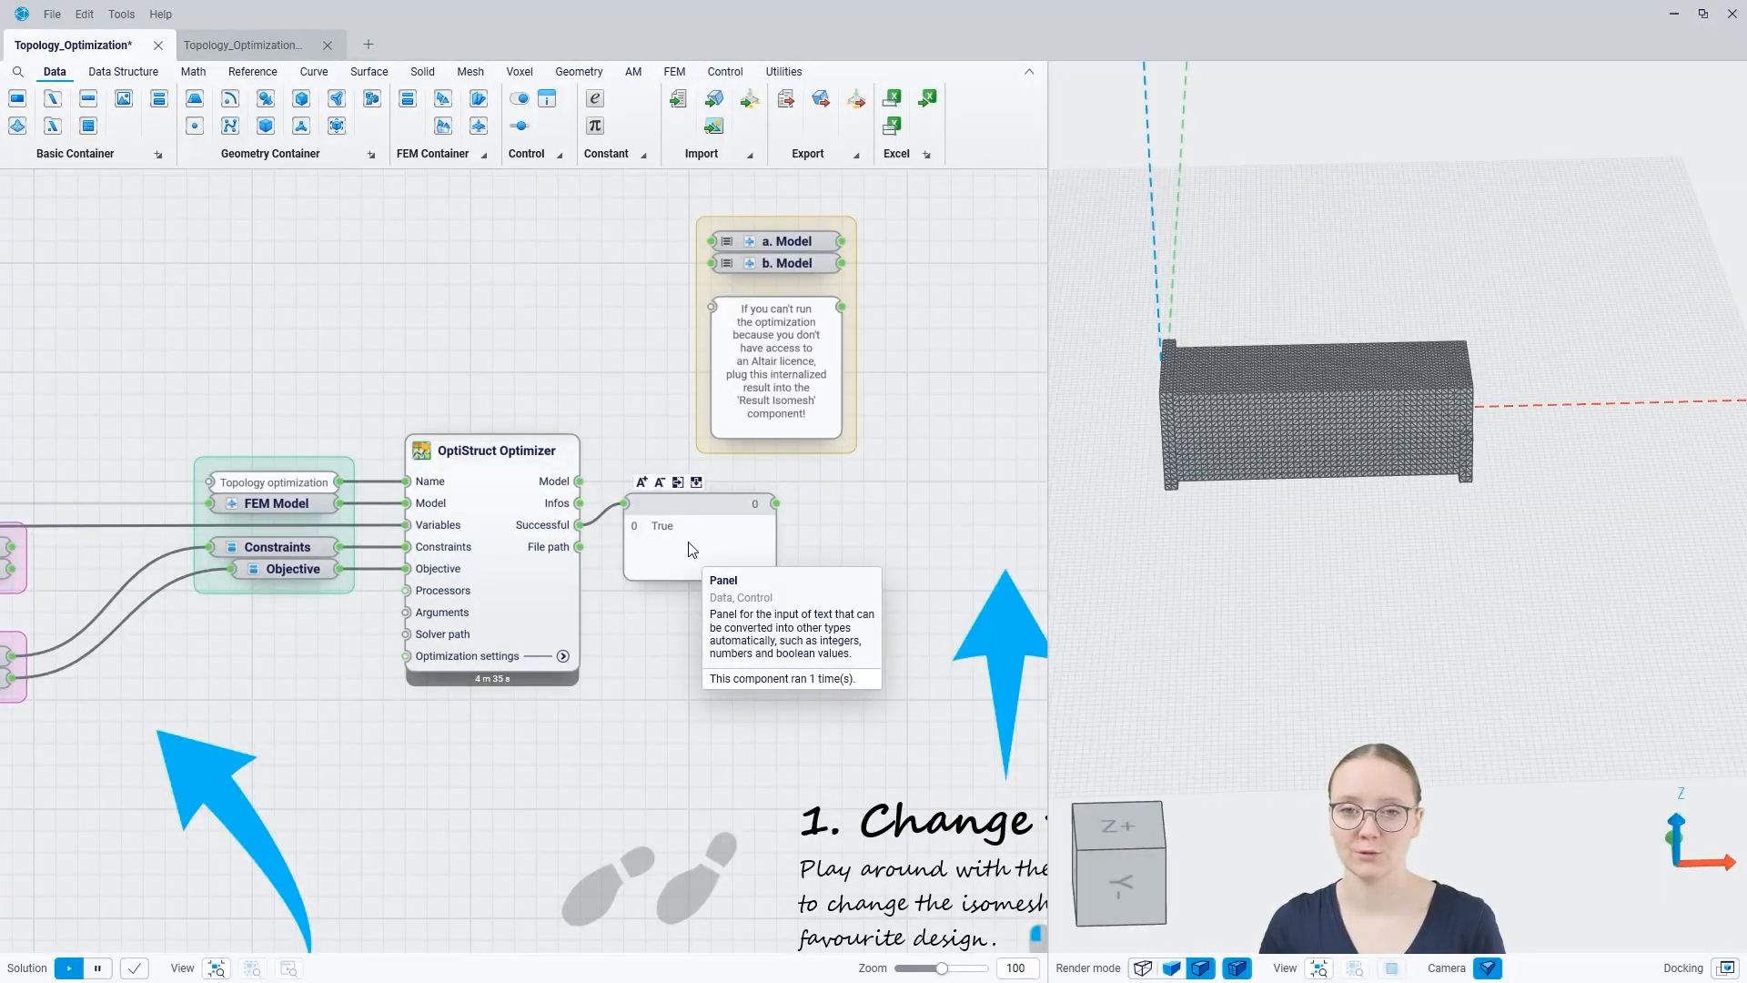
drag(664, 499, 668, 521)
click(676, 673)
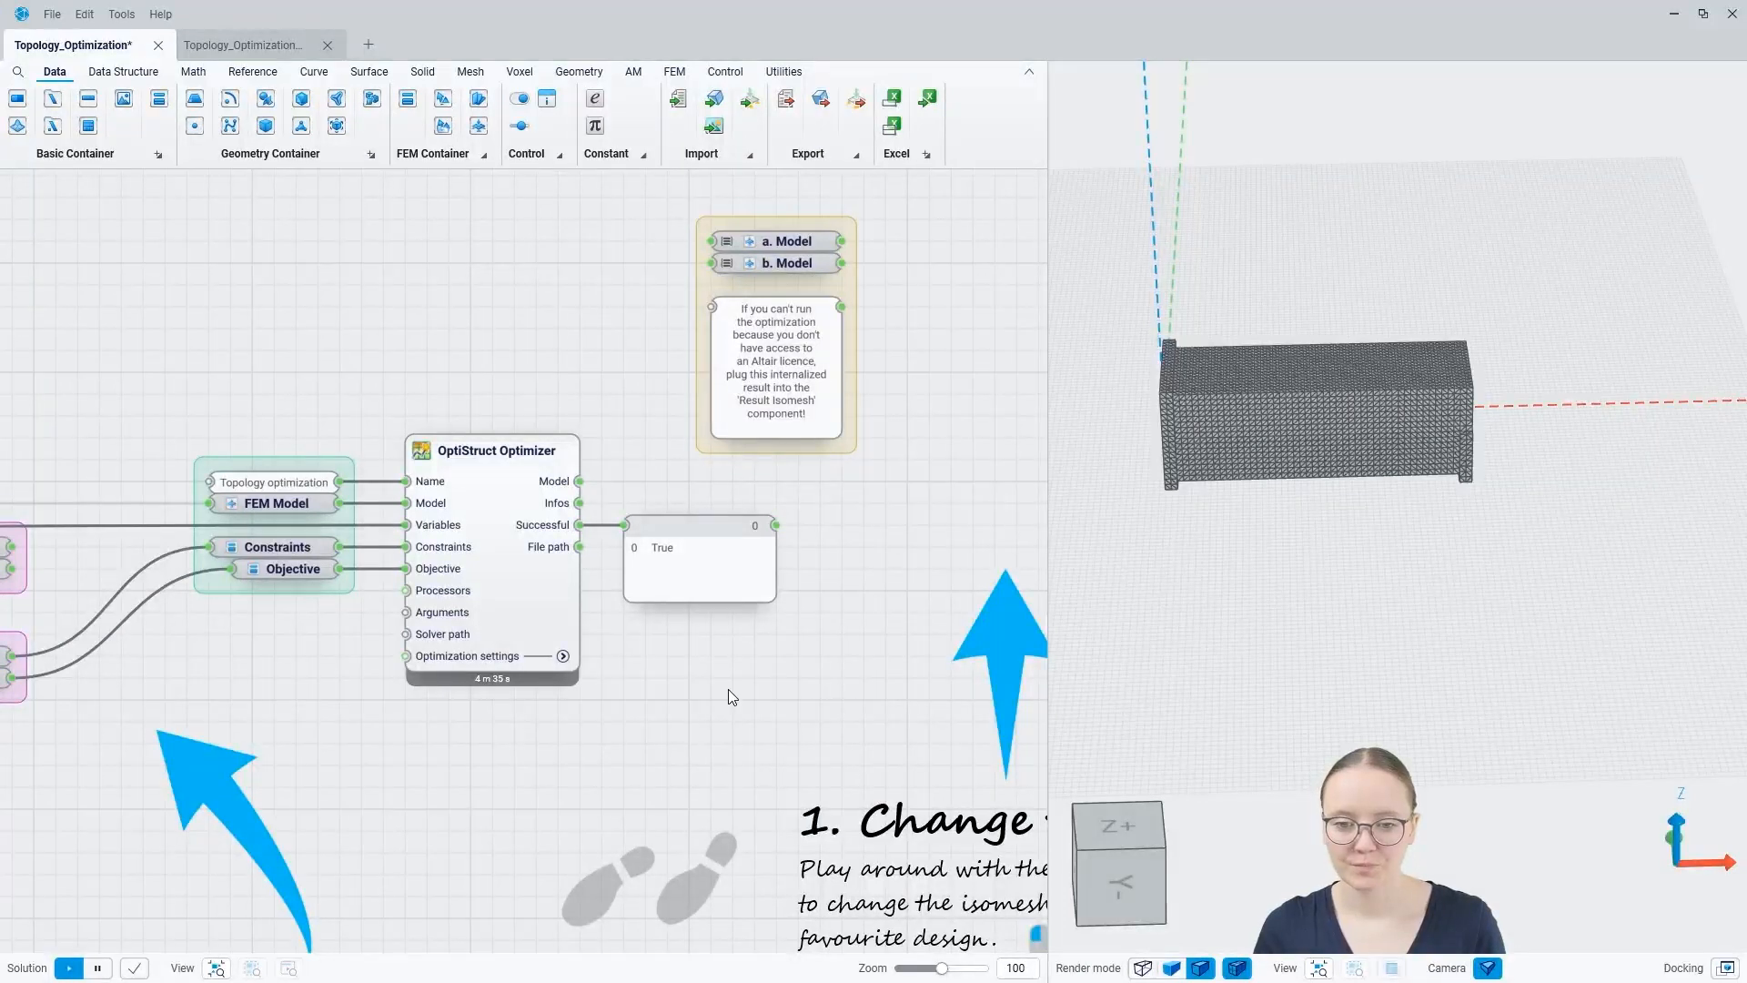
click(695, 526)
key(Delete)
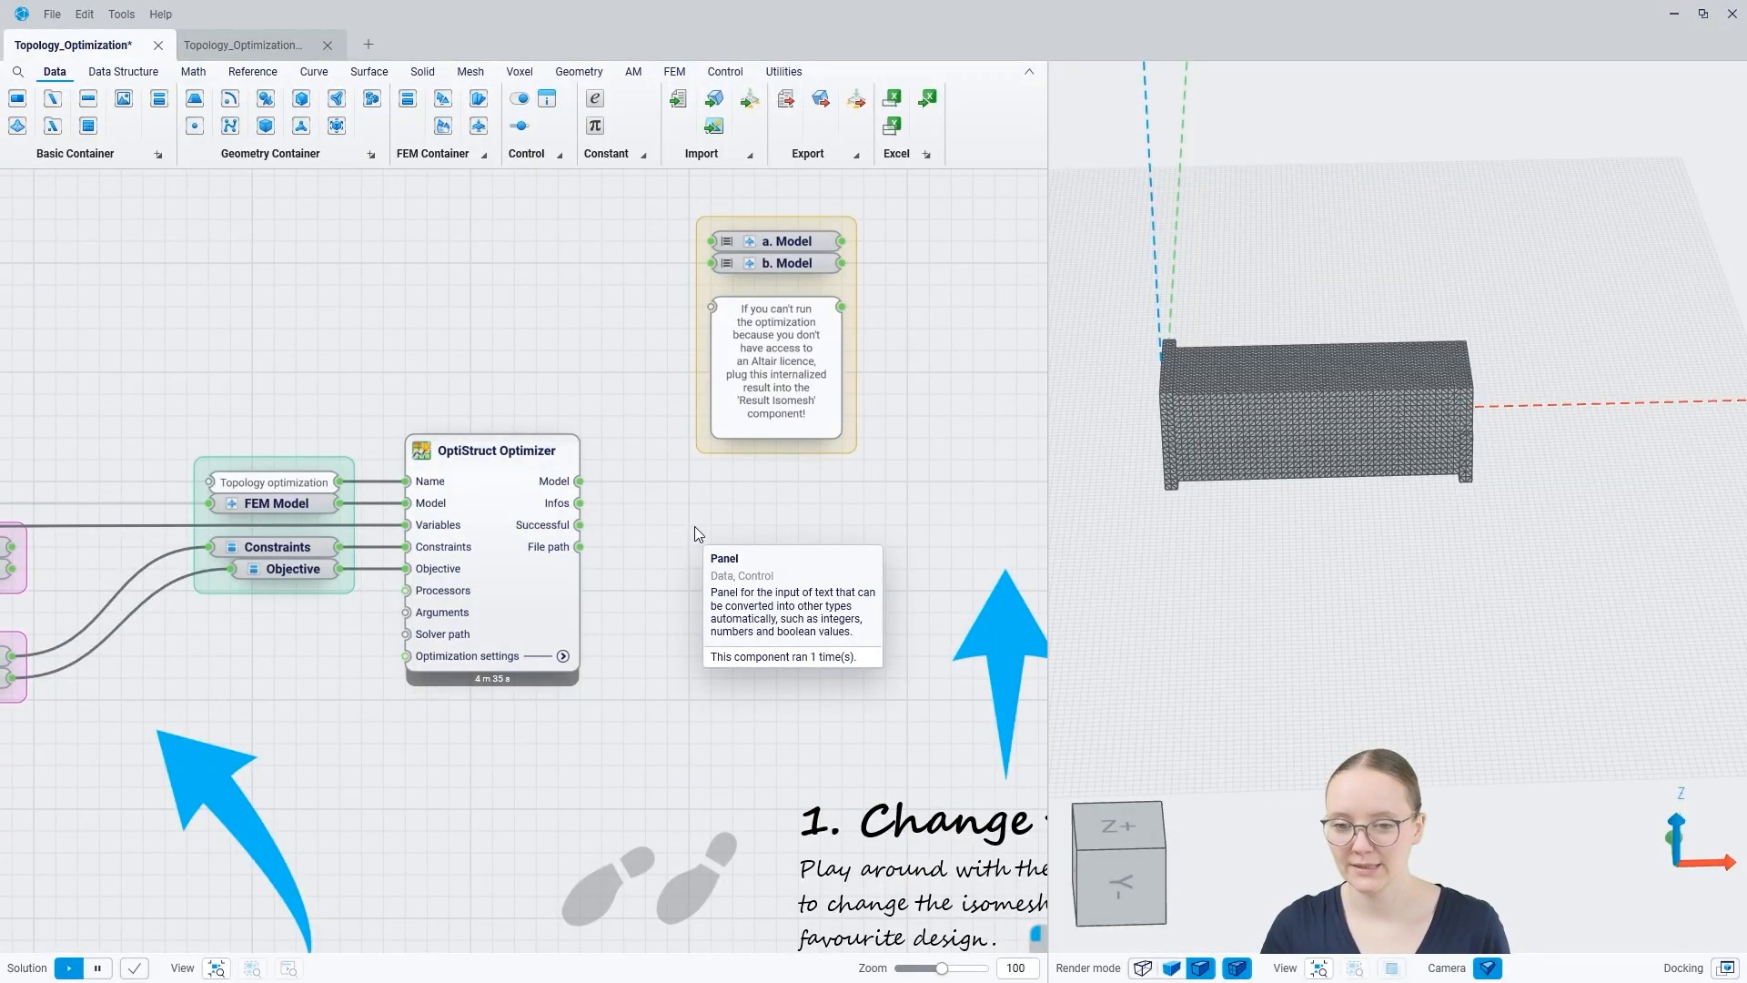
Step: Hide the geometry preview of all components in the graph
key(ctrl+a)
right_click(695, 526)
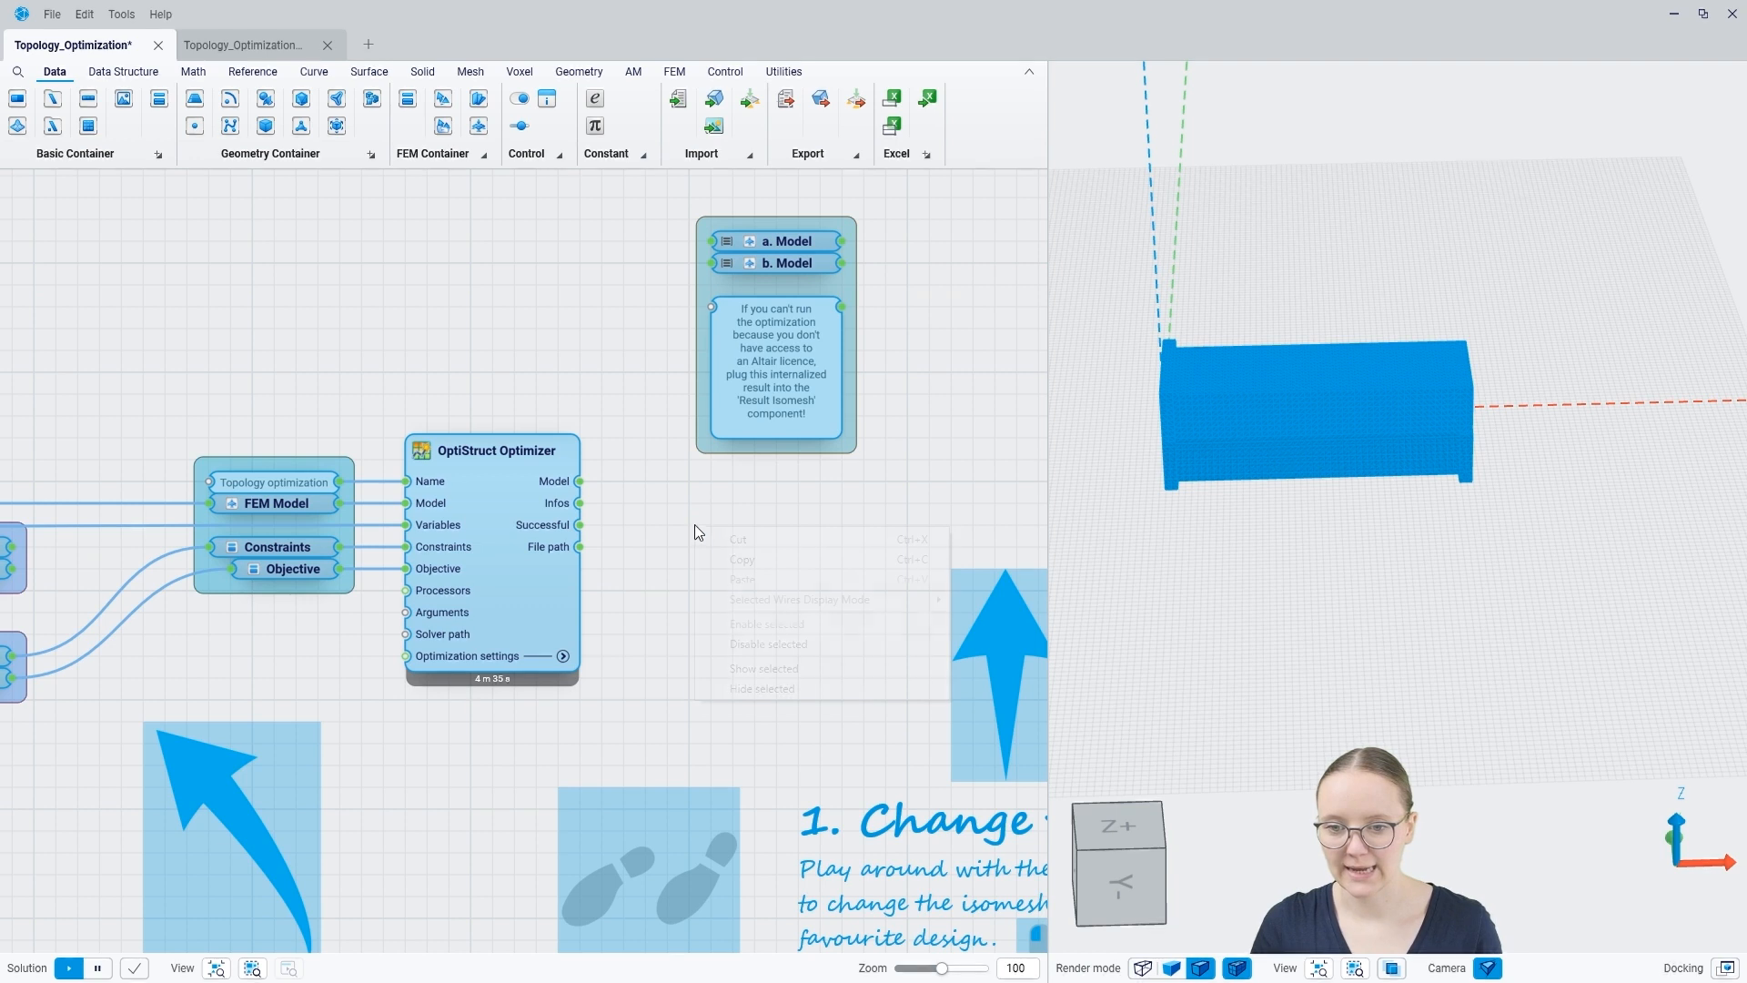
click(779, 688)
click(717, 524)
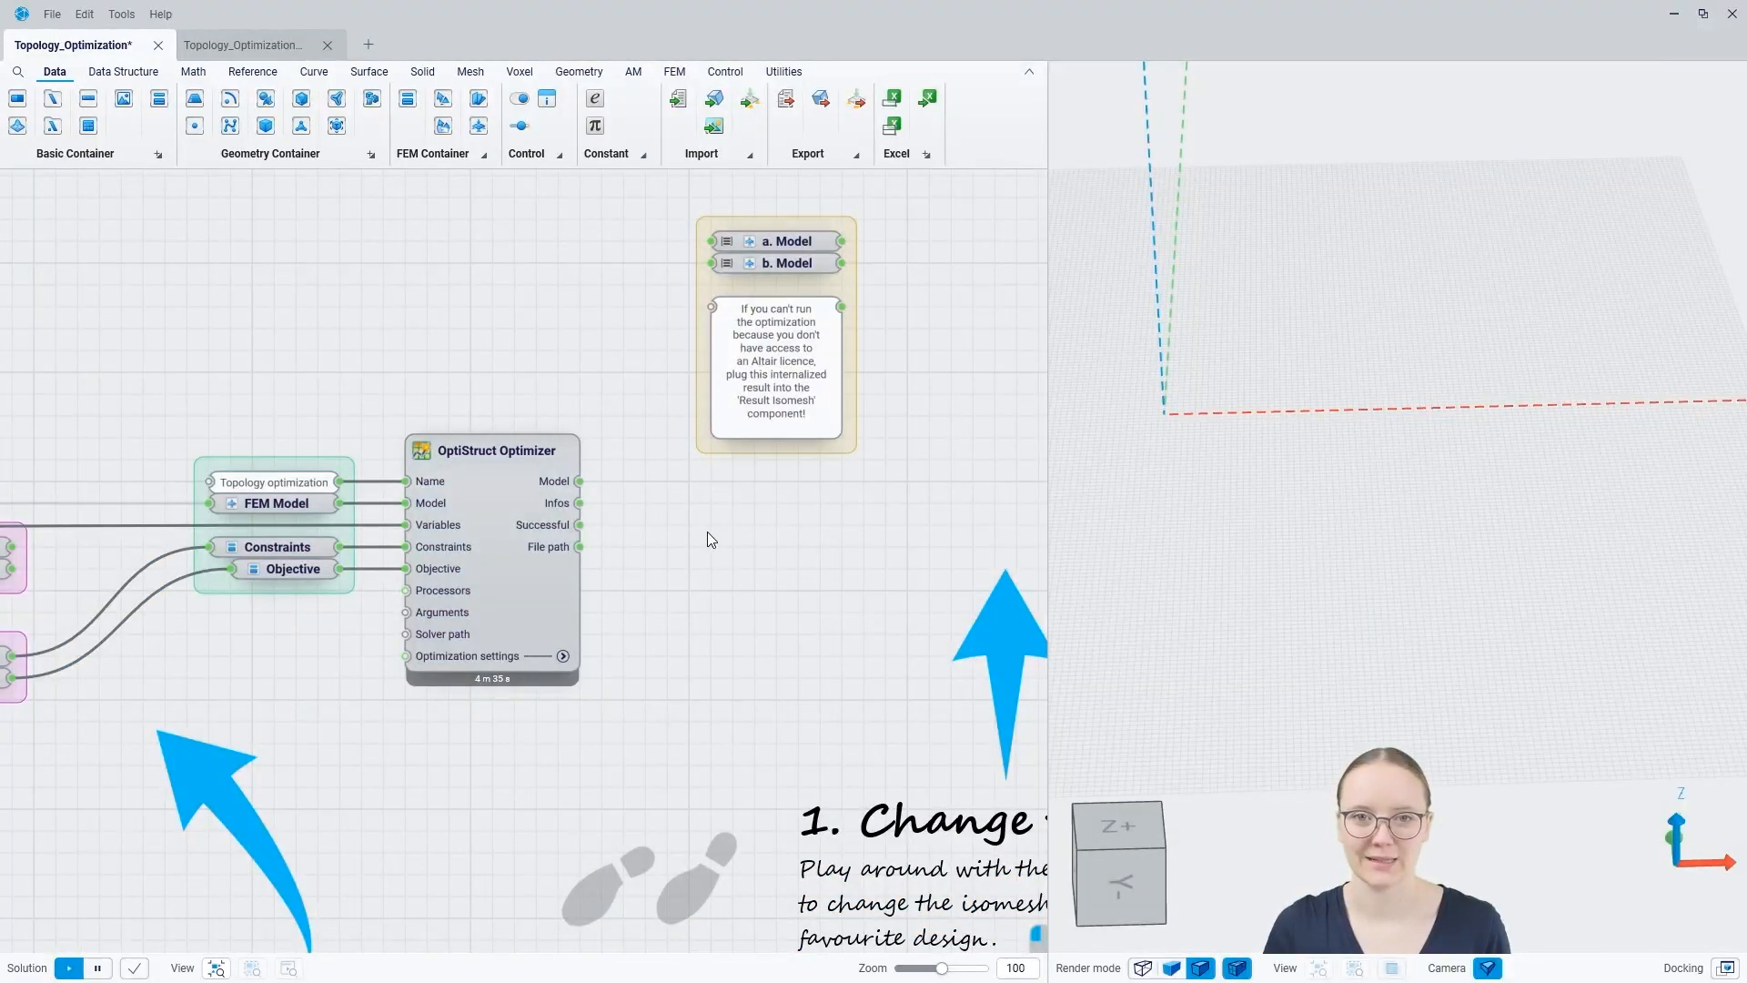
Step: Add a Result Isomesh component fed by the OptiStruct Optimizer's Model output, and inspect the resulting mesh up close
right_drag(707, 531, 373, 544)
drag(247, 492, 626, 490)
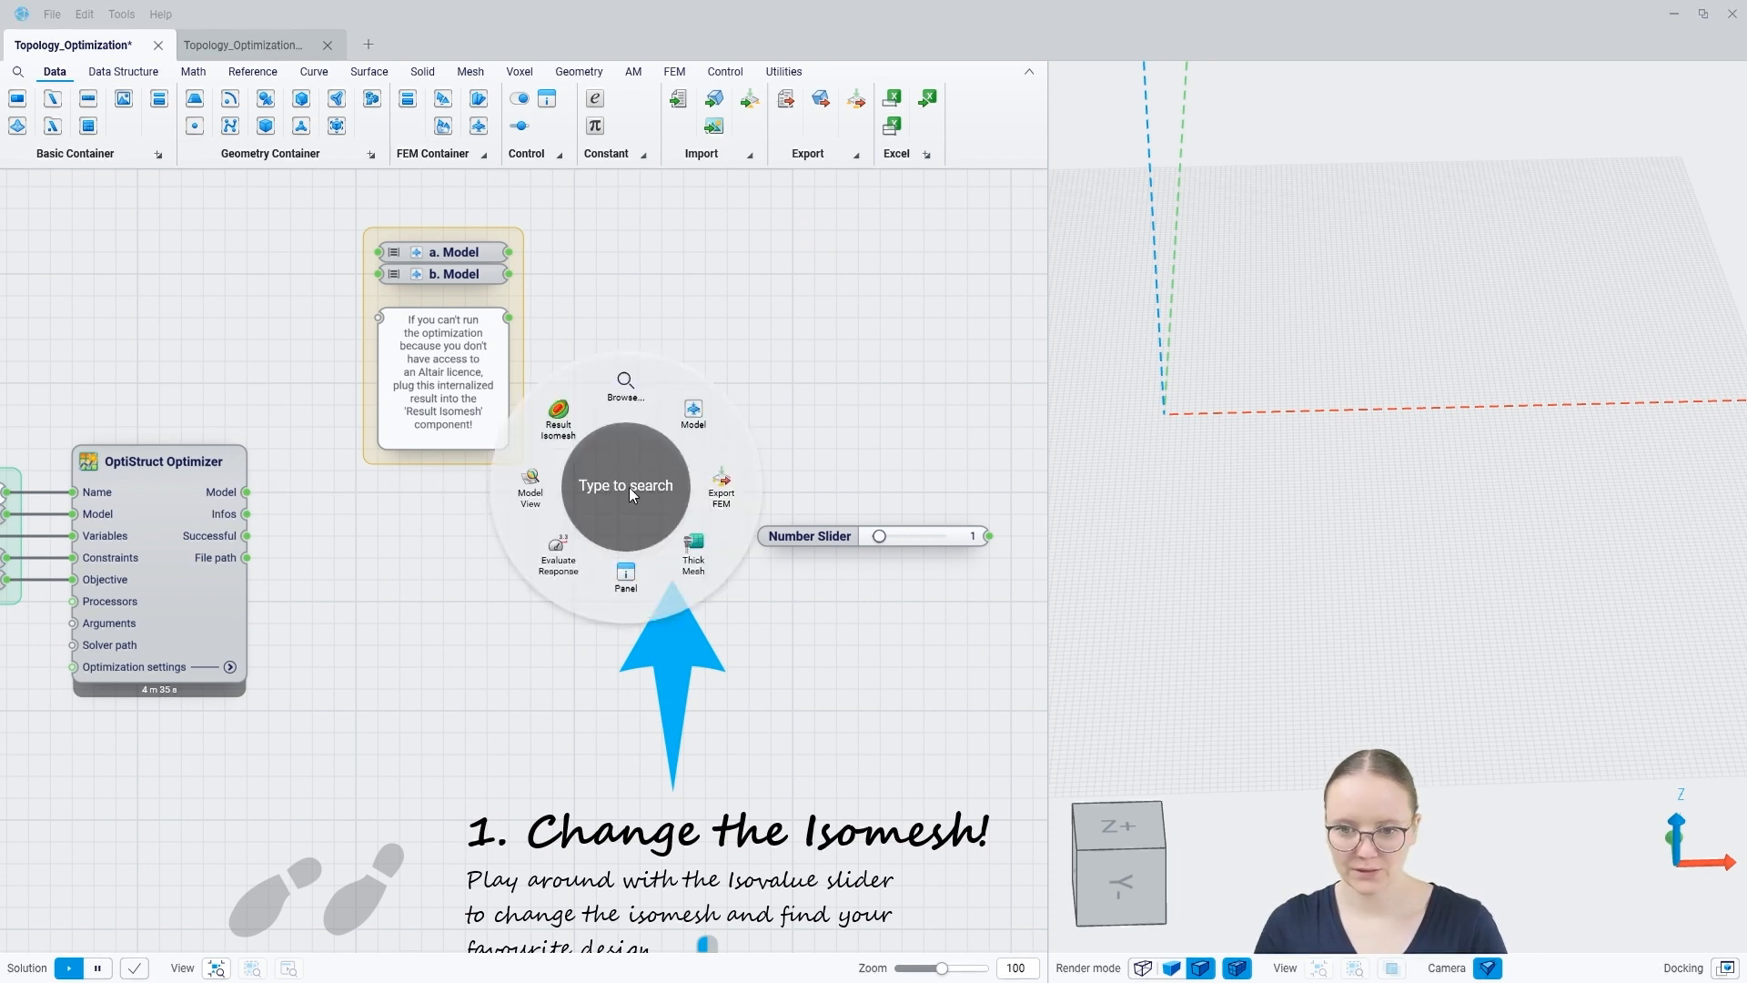
click(557, 414)
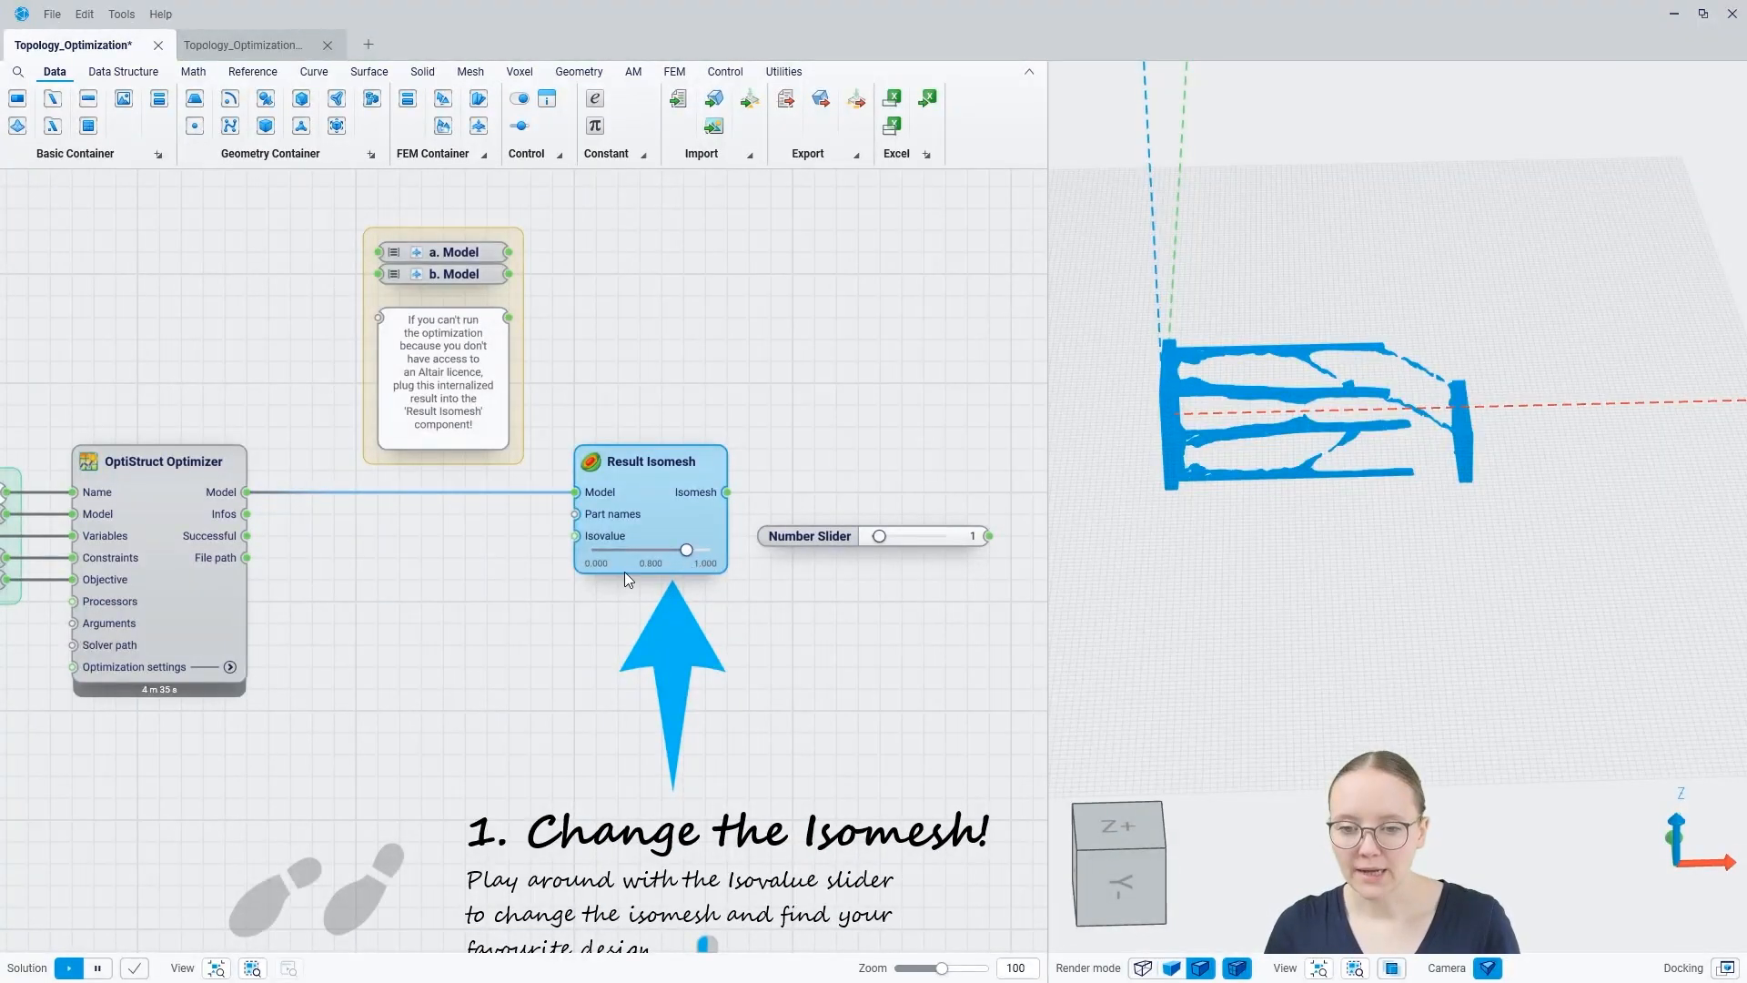
click(1226, 556)
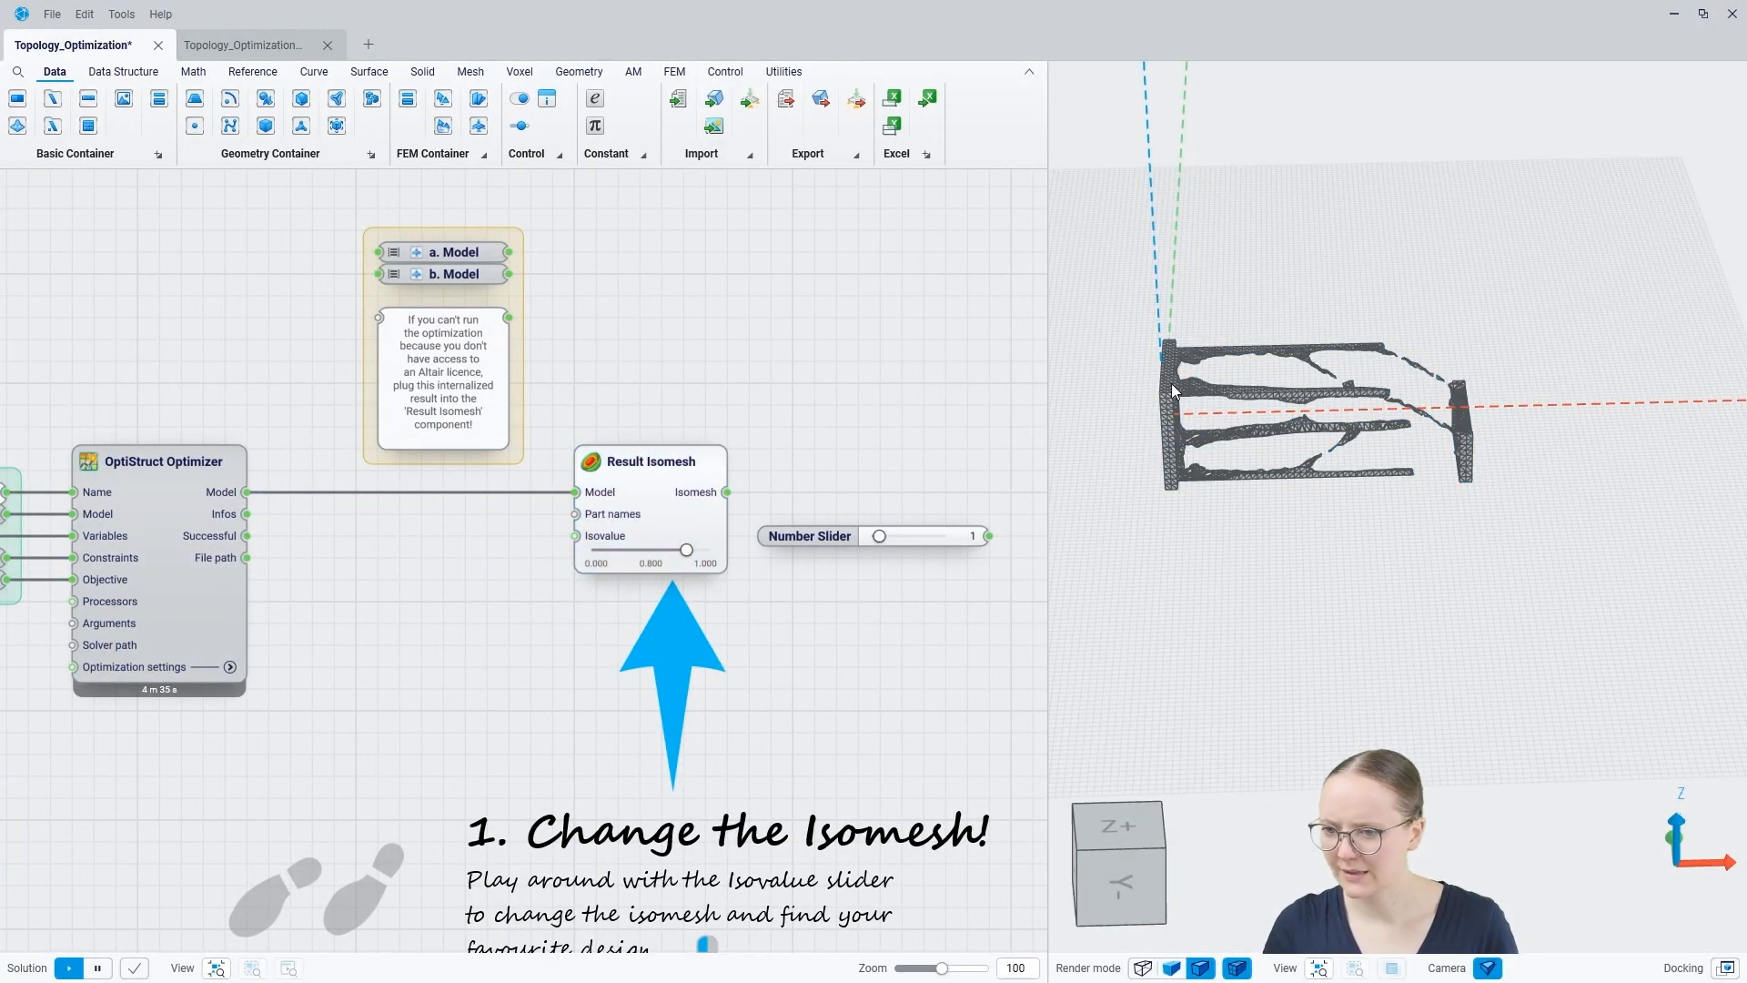
scroll(1173, 391, up, 2)
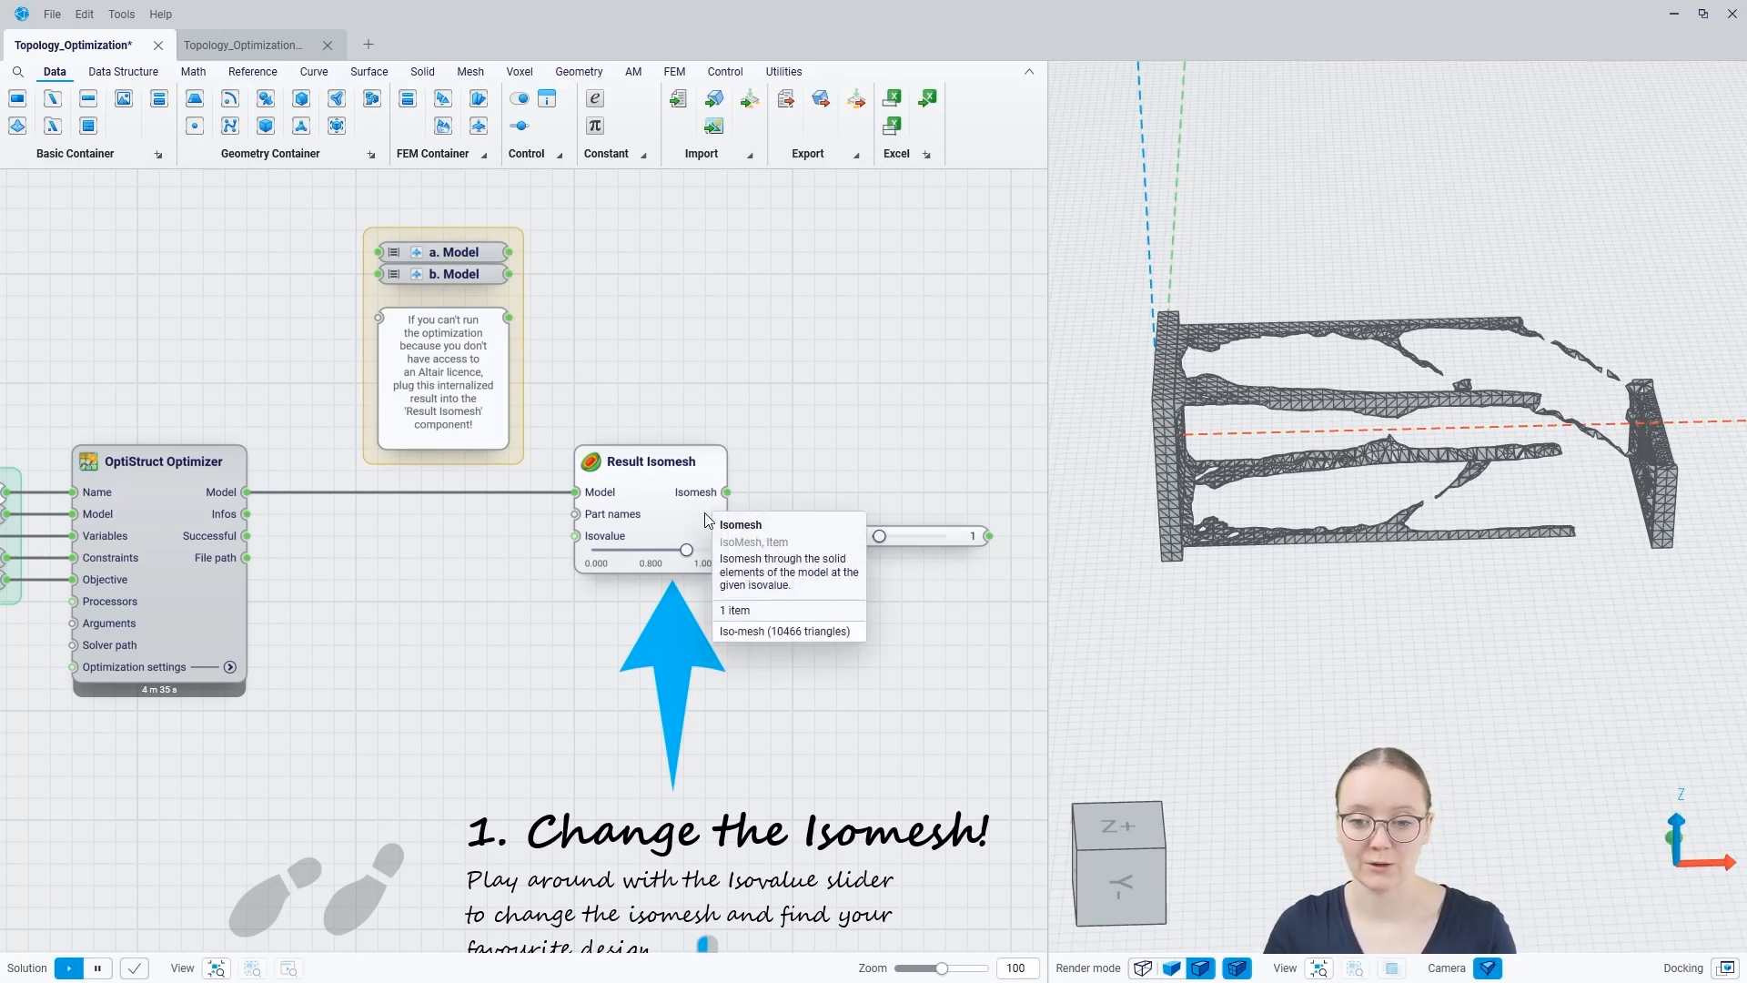
Step: Lower the Result Isomesh isovalue to about 0.357 and on to 0.273, and inspect the mesh from several angles
drag(685, 551, 670, 550)
drag(677, 614, 640, 630)
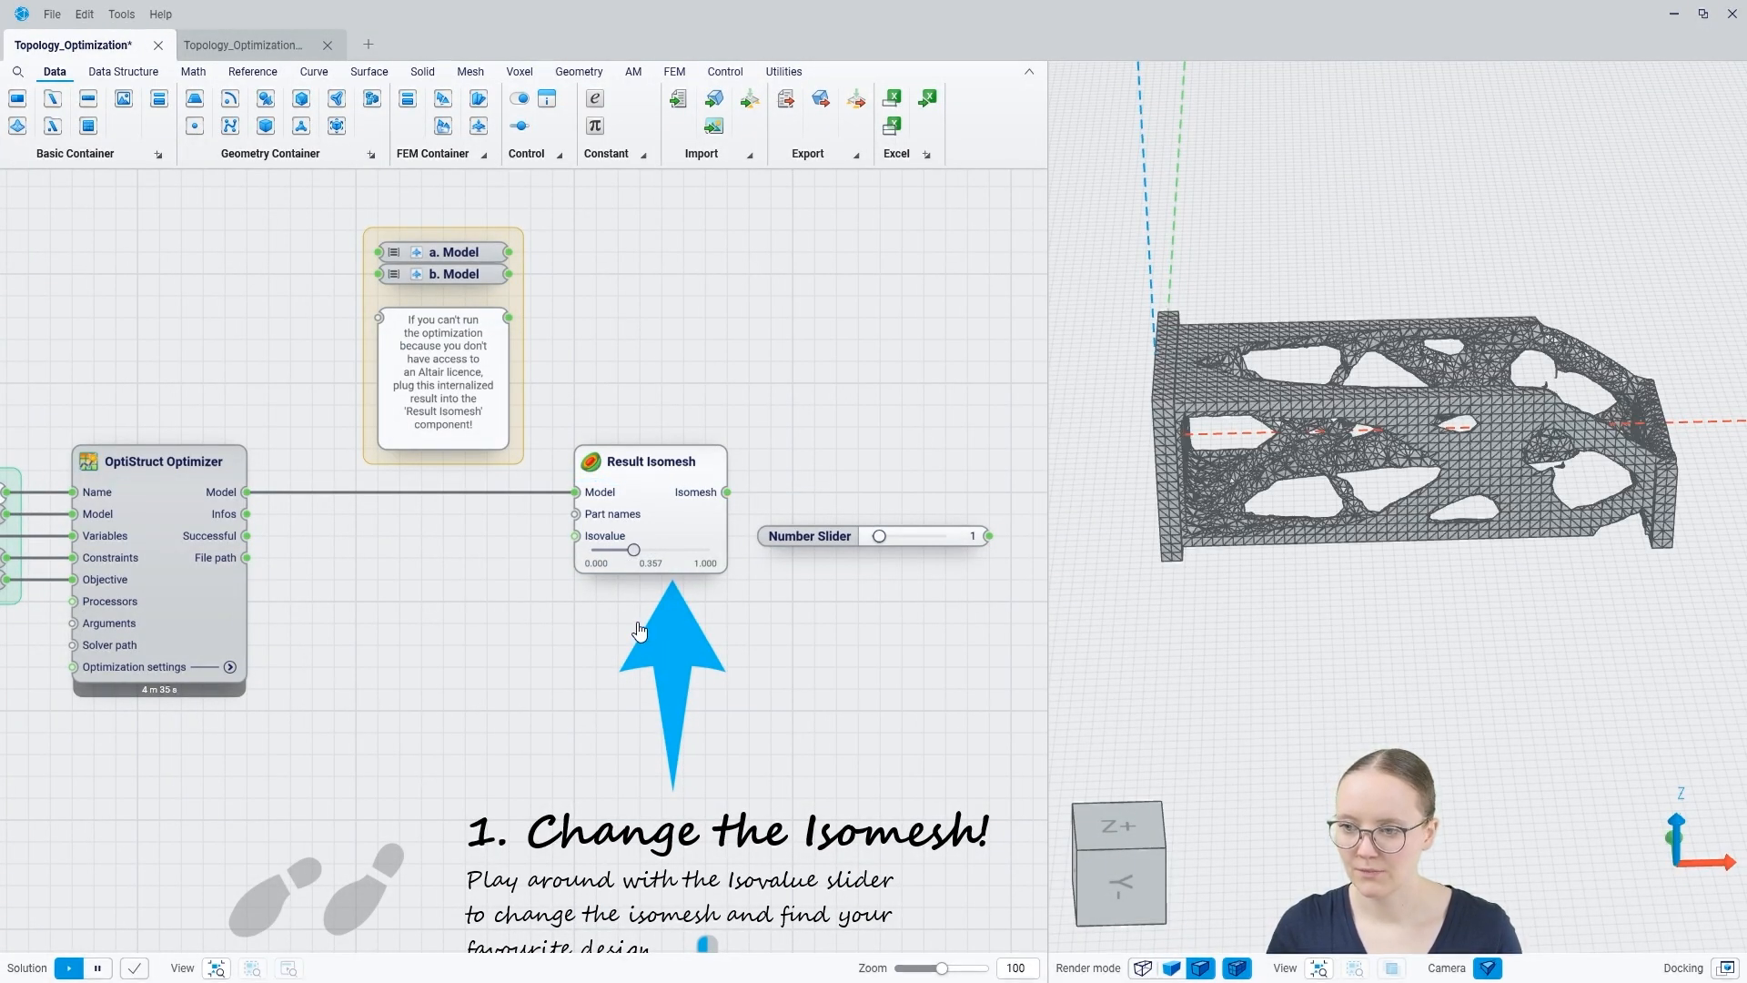
drag(639, 630, 630, 624)
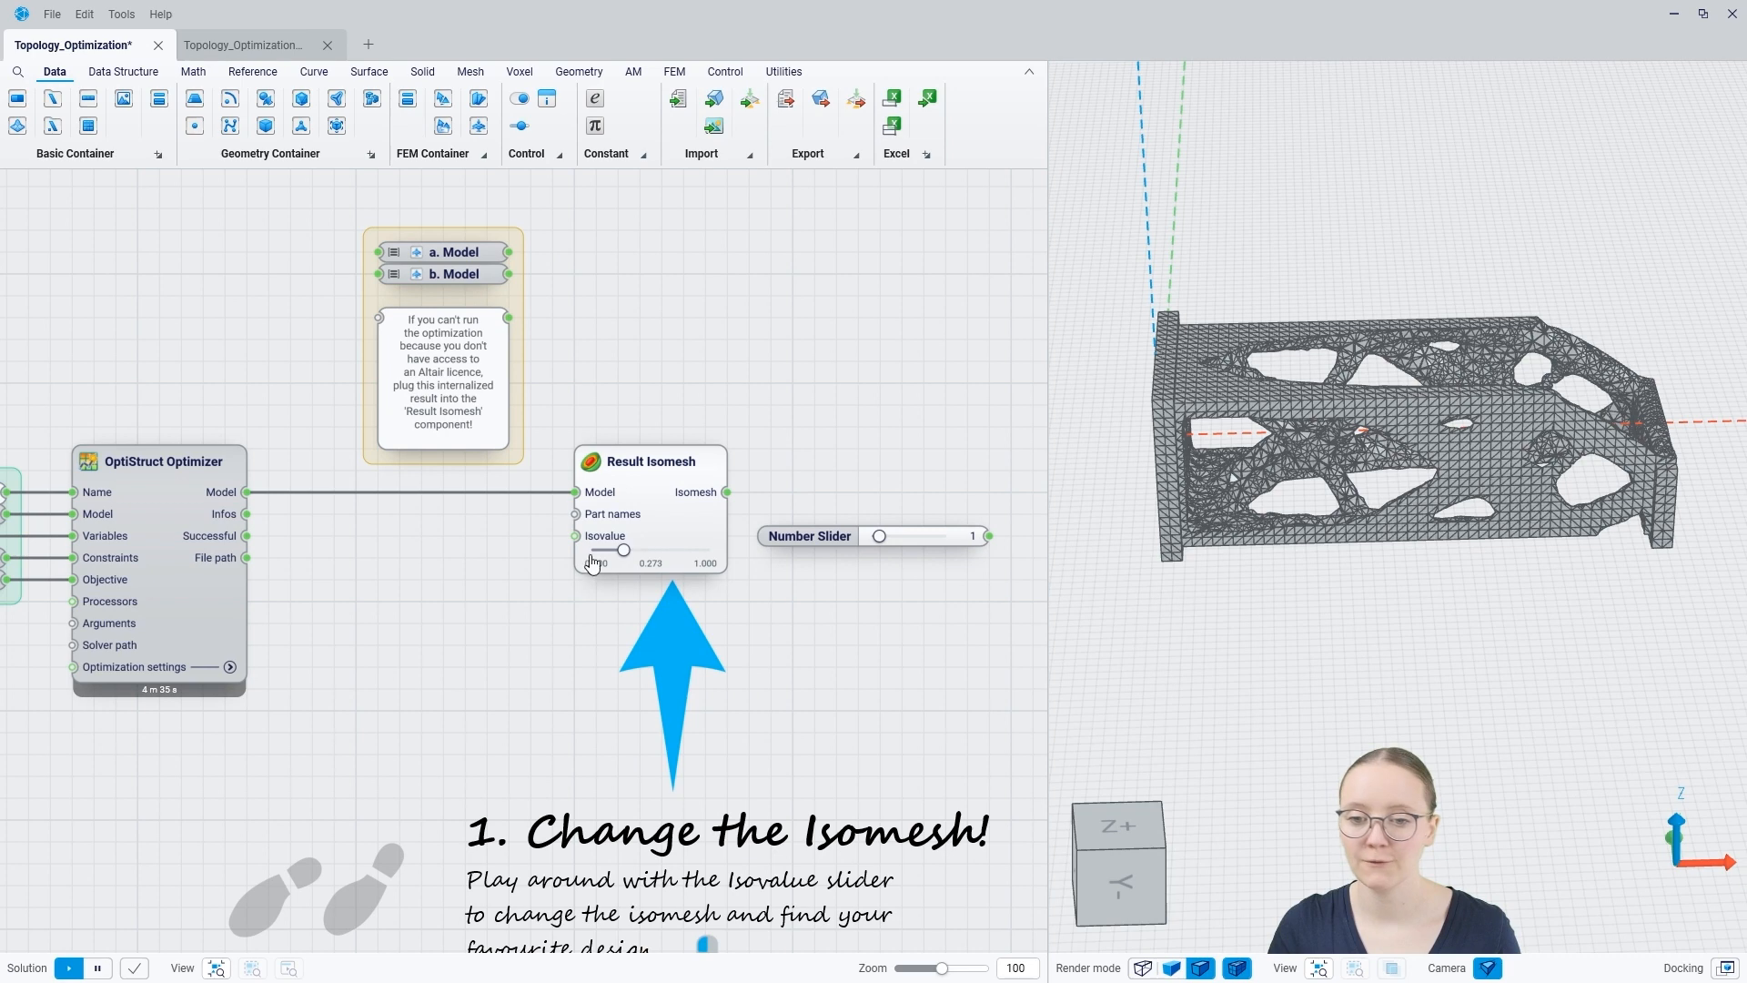
mouse_move(1505, 477)
middle_down()
mouse_move(1428, 593)
mouse_move(1469, 504)
mouse_move(1521, 477)
middle_up()
mouse_move(1283, 544)
middle_down()
mouse_move(1290, 508)
mouse_move(1310, 546)
mouse_move(1287, 498)
mouse_move(1435, 463)
mouse_move(1479, 517)
mouse_move(1422, 499)
mouse_move(1483, 540)
mouse_move(1266, 569)
mouse_move(1291, 520)
mouse_move(1283, 546)
mouse_move(1416, 413)
mouse_move(1416, 448)
mouse_move(1457, 440)
mouse_move(1384, 444)
mouse_move(1399, 504)
middle_up()
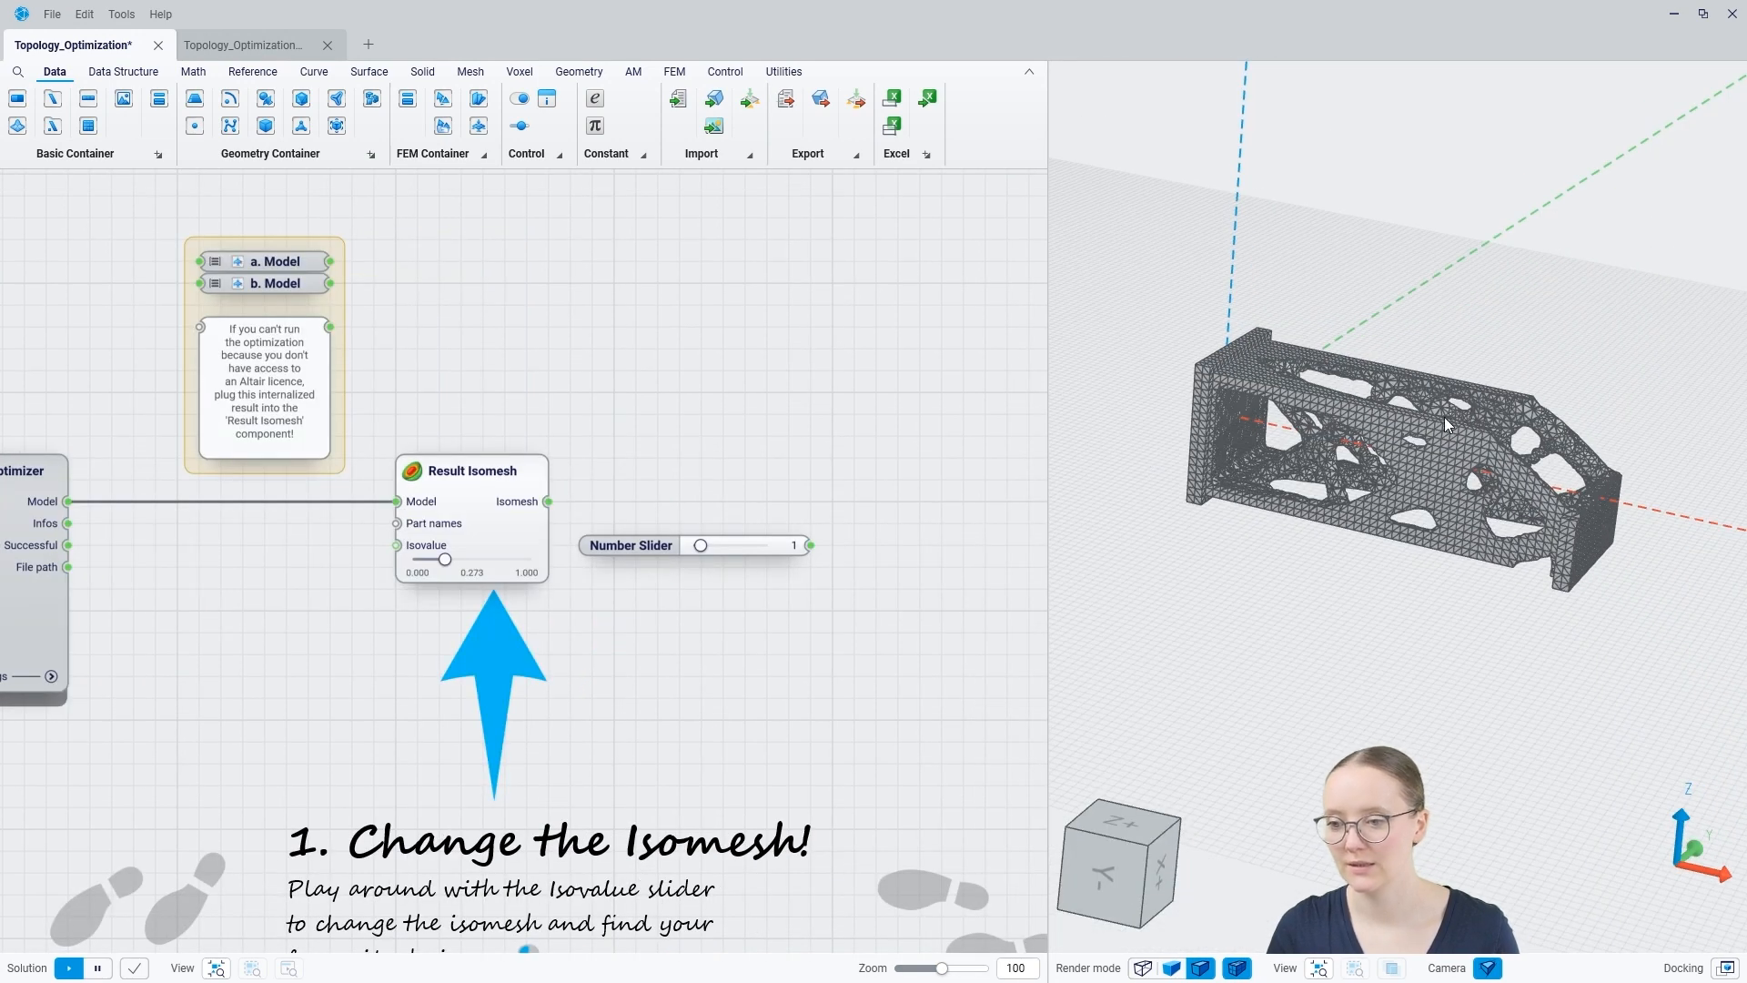
mouse_move(1444, 417)
middle_down()
mouse_move(1429, 473)
mouse_move(1472, 422)
mouse_move(1396, 412)
mouse_move(1418, 409)
middle_up()
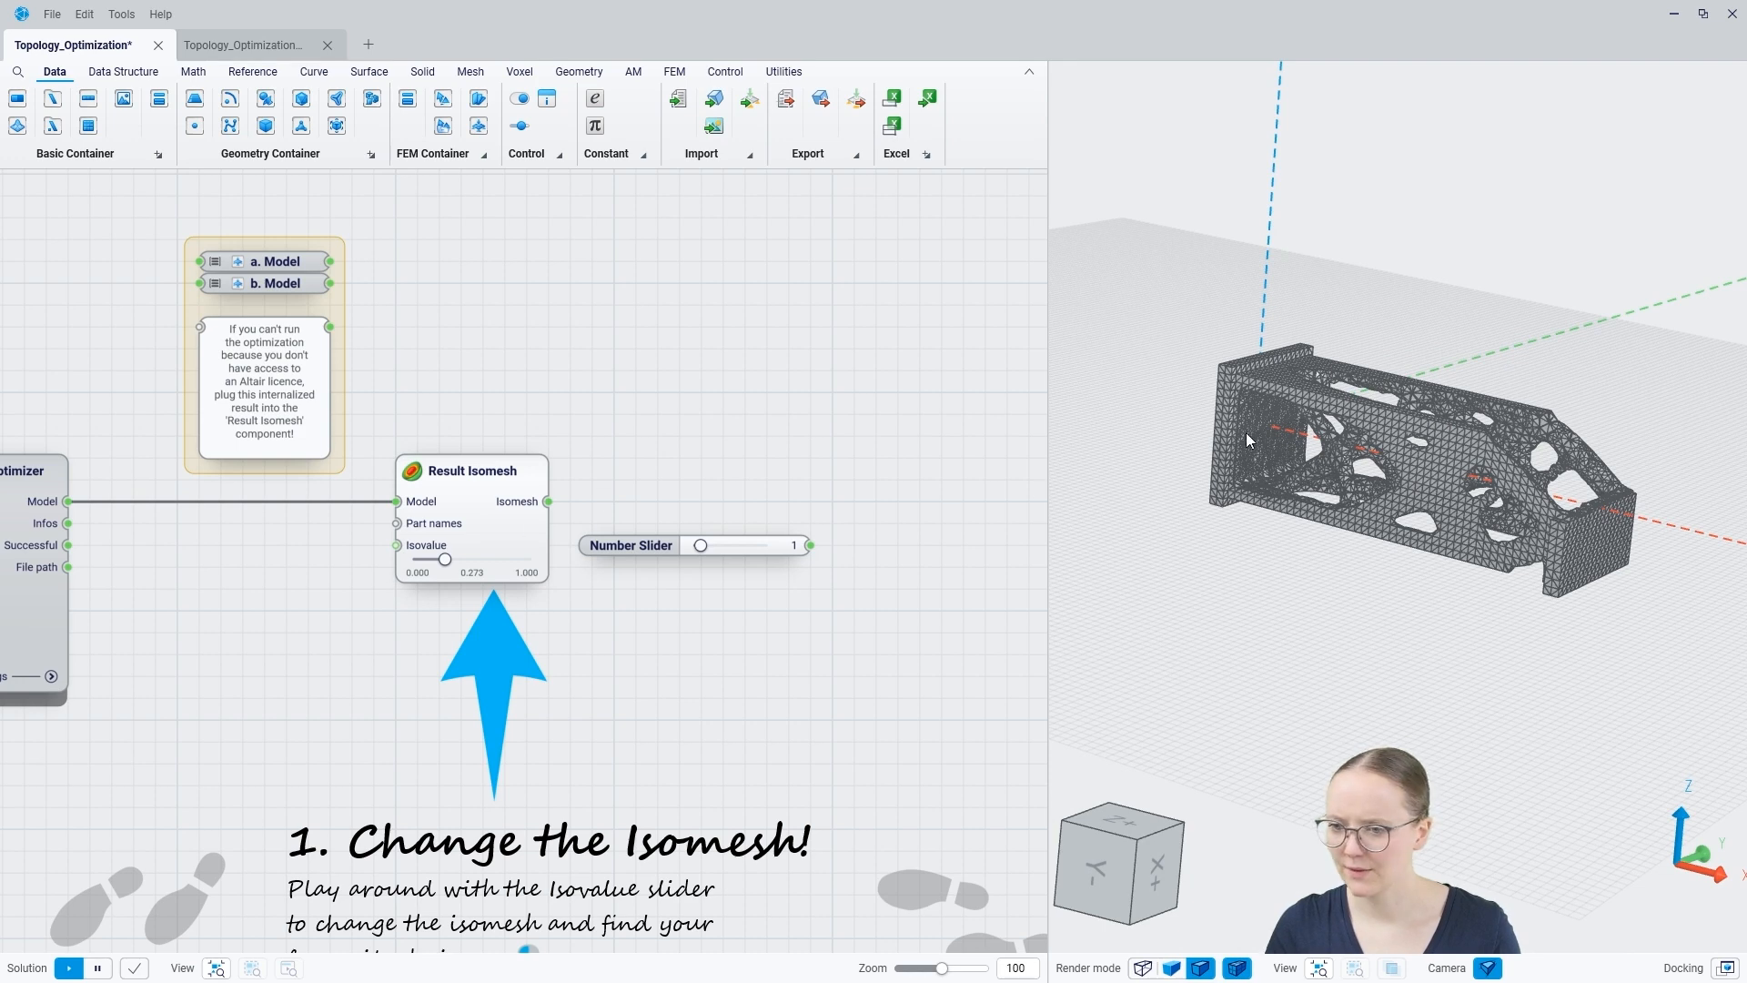
scroll(1248, 438, up, 5)
mouse_move(1498, 518)
middle_down()
mouse_move(1442, 509)
mouse_move(1515, 525)
middle_up()
Step: Add a Smooth Mesh component fed by the Result Isomesh's Isomesh output, and connect the number slider with value 1 to its Strength input
middle_drag(902, 494, 667, 488)
drag(319, 495, 669, 498)
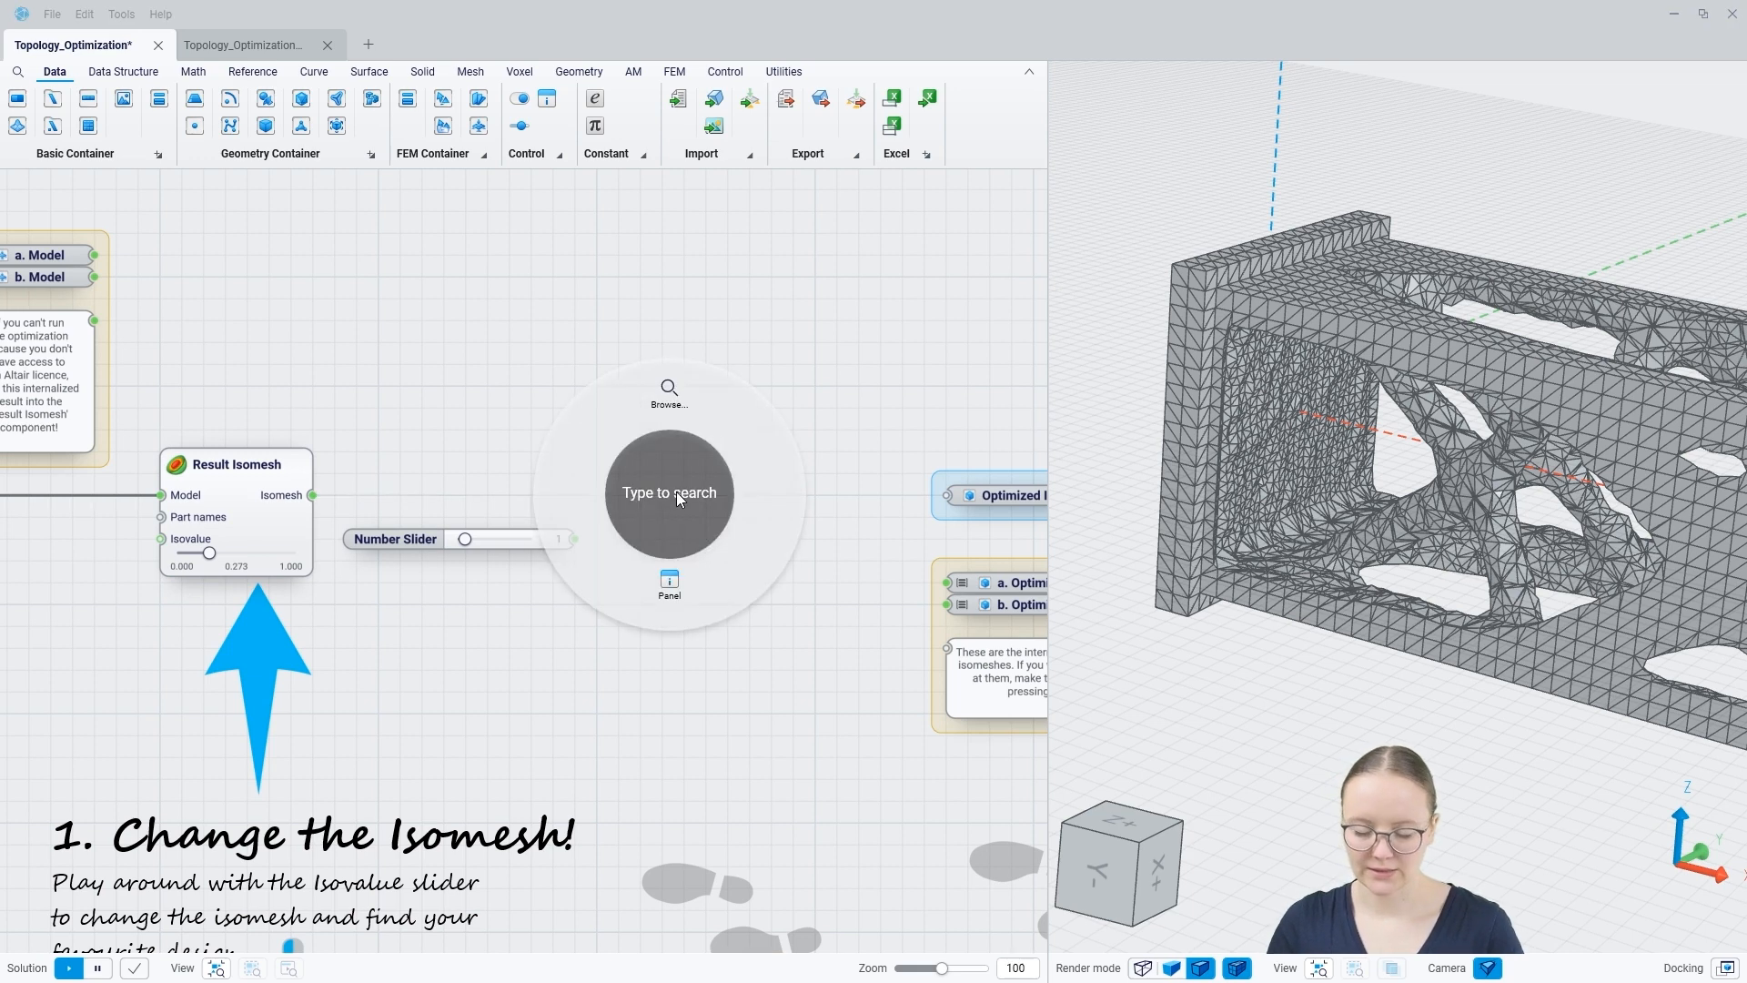
text(smoo)
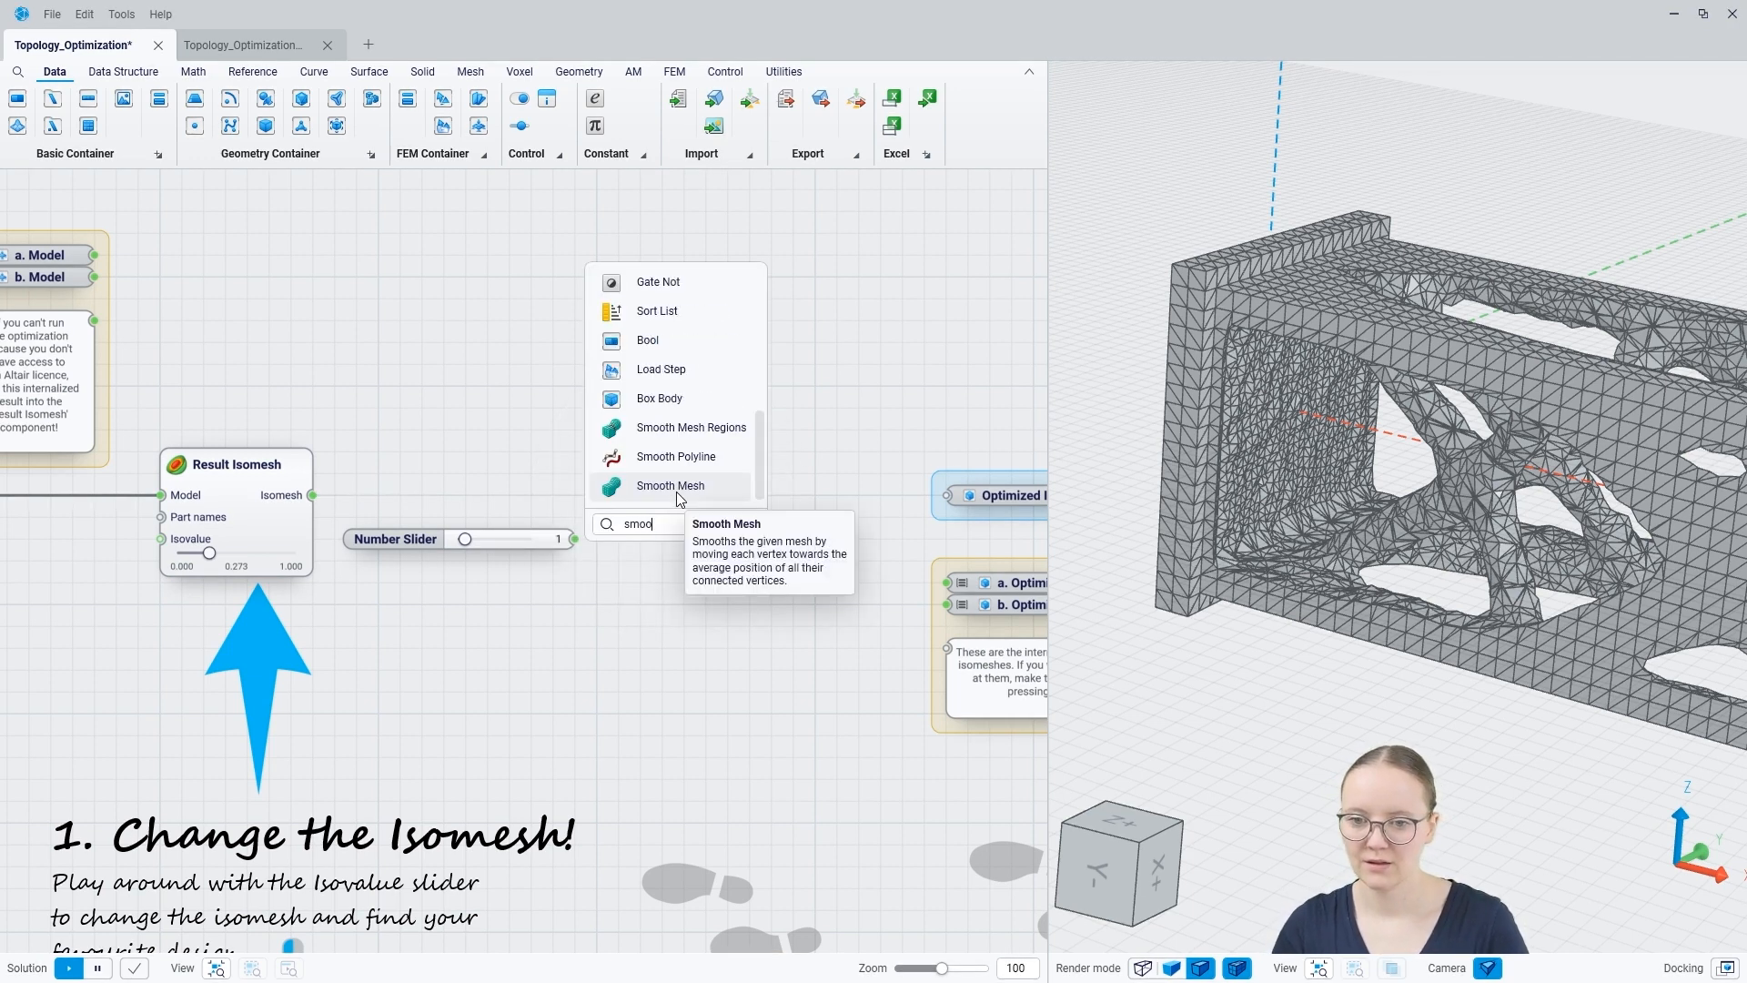
click(675, 491)
drag(576, 538, 648, 515)
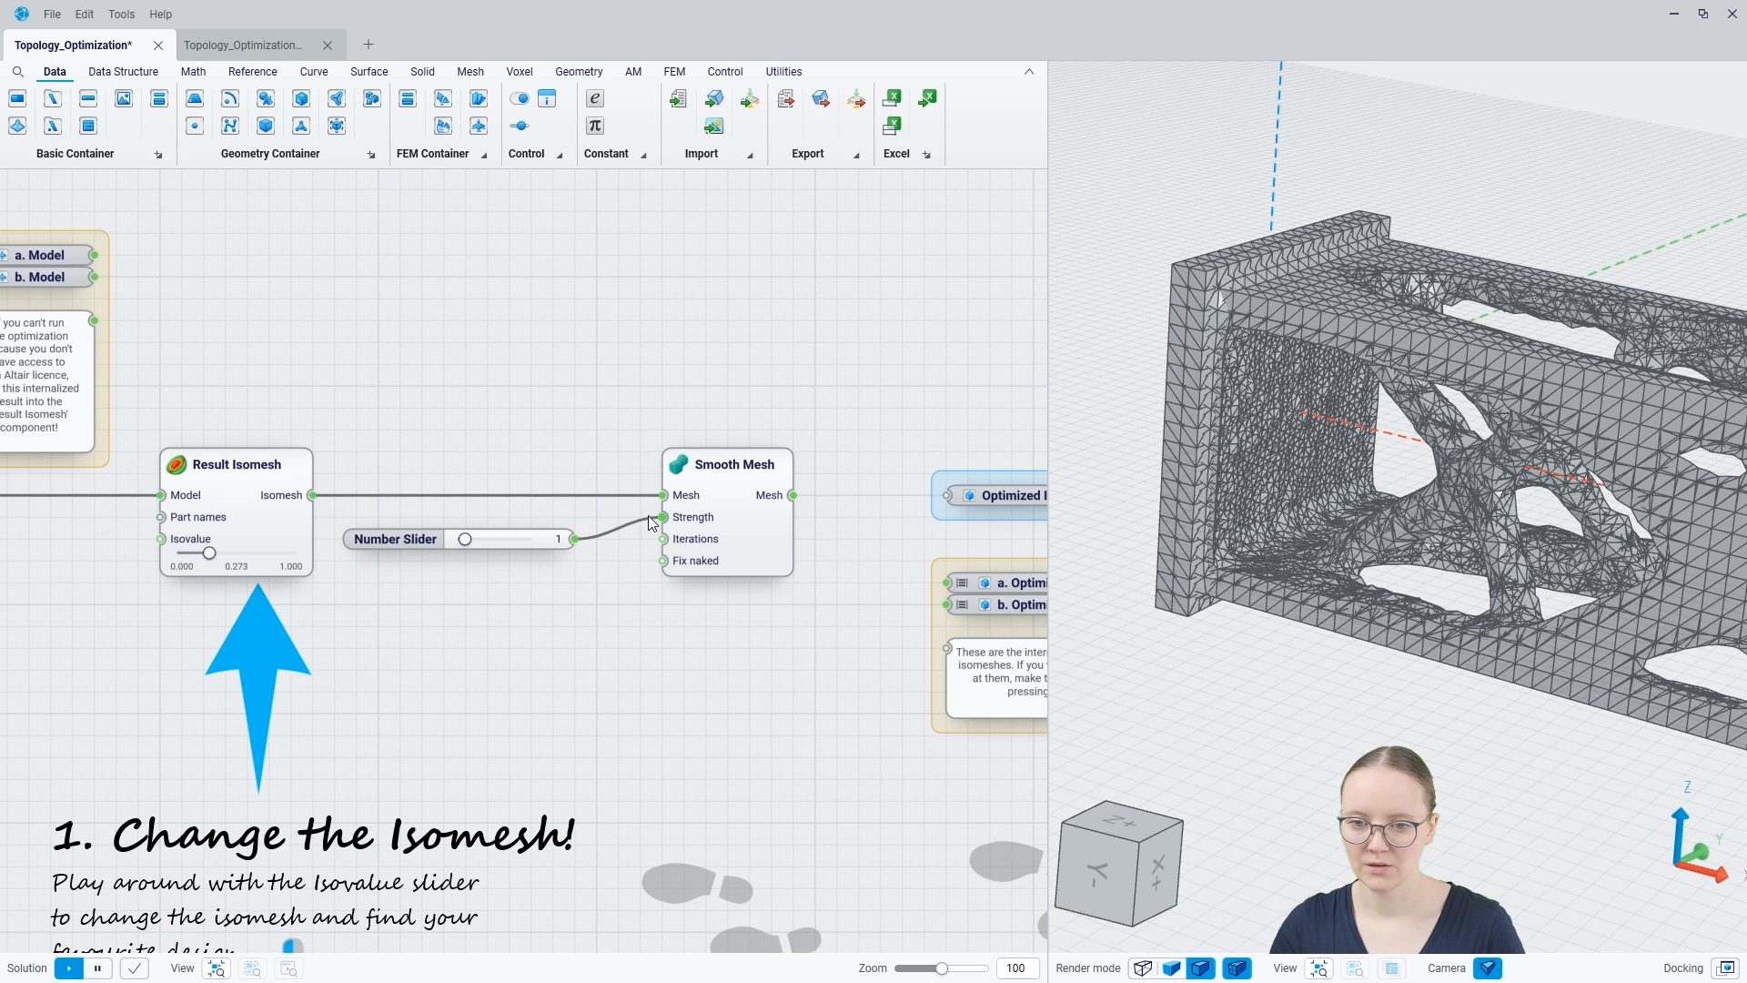
Step: Hide the Result Isomesh preview and inspect the smoothed mesh up close and from several angles
click(228, 505)
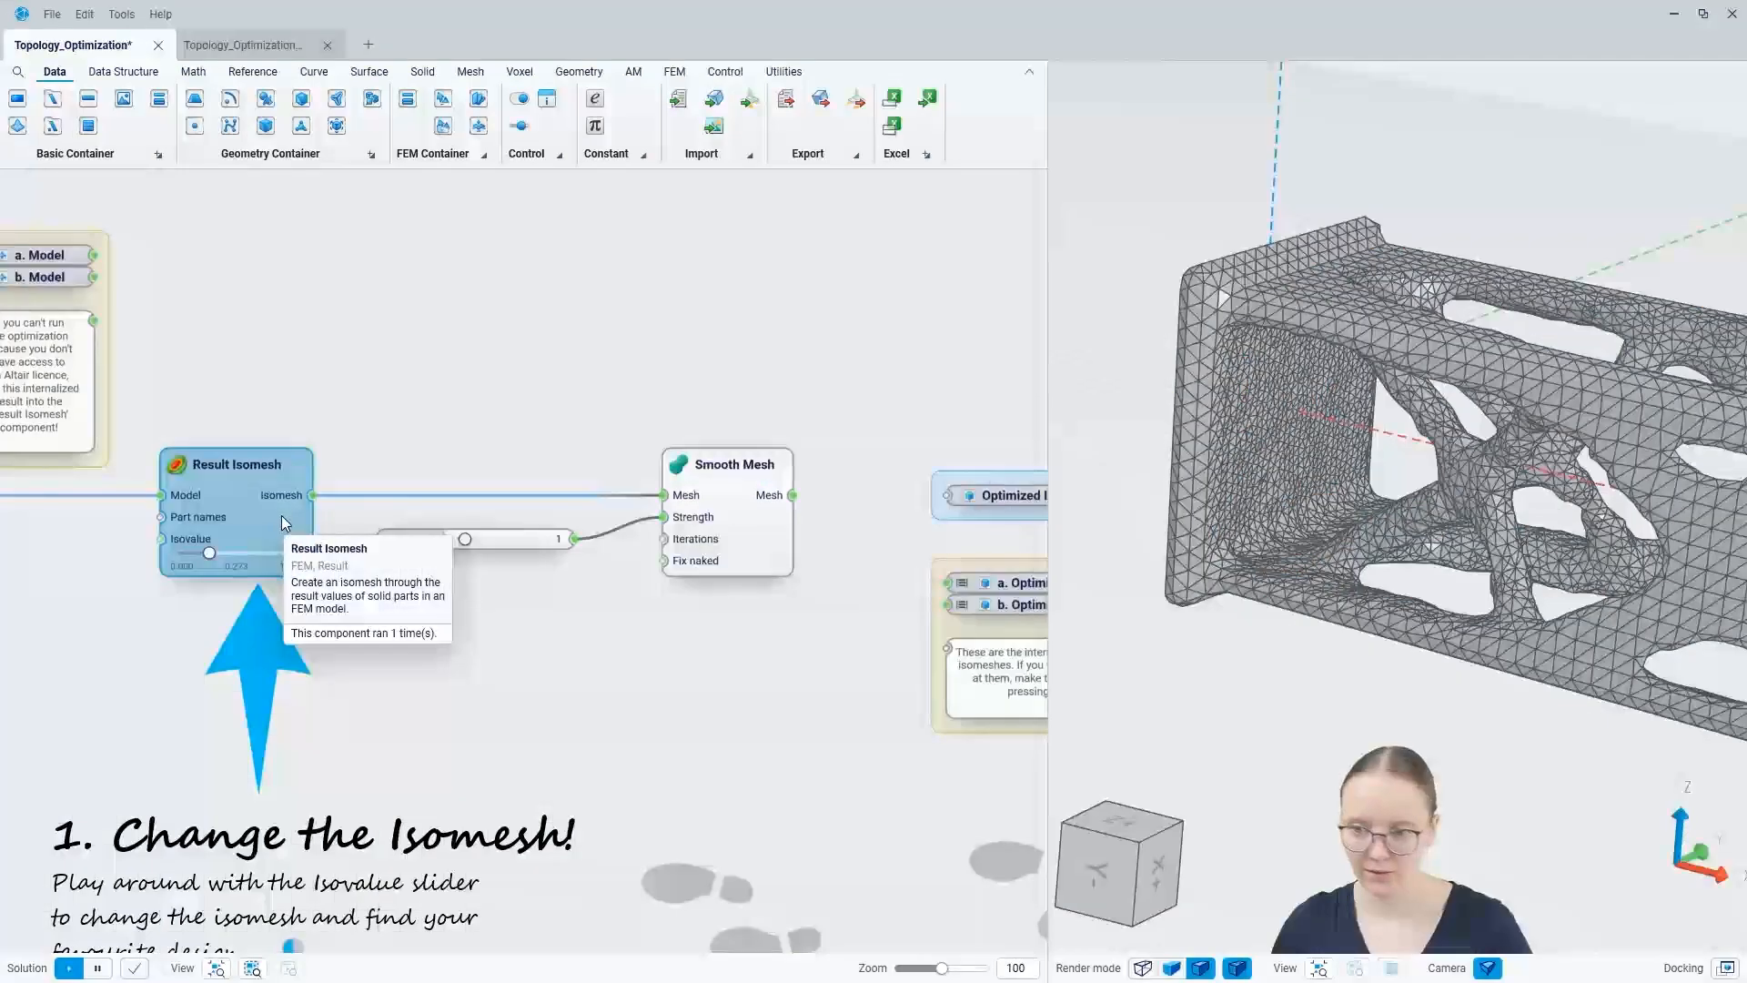
scroll(1254, 395, down, 5)
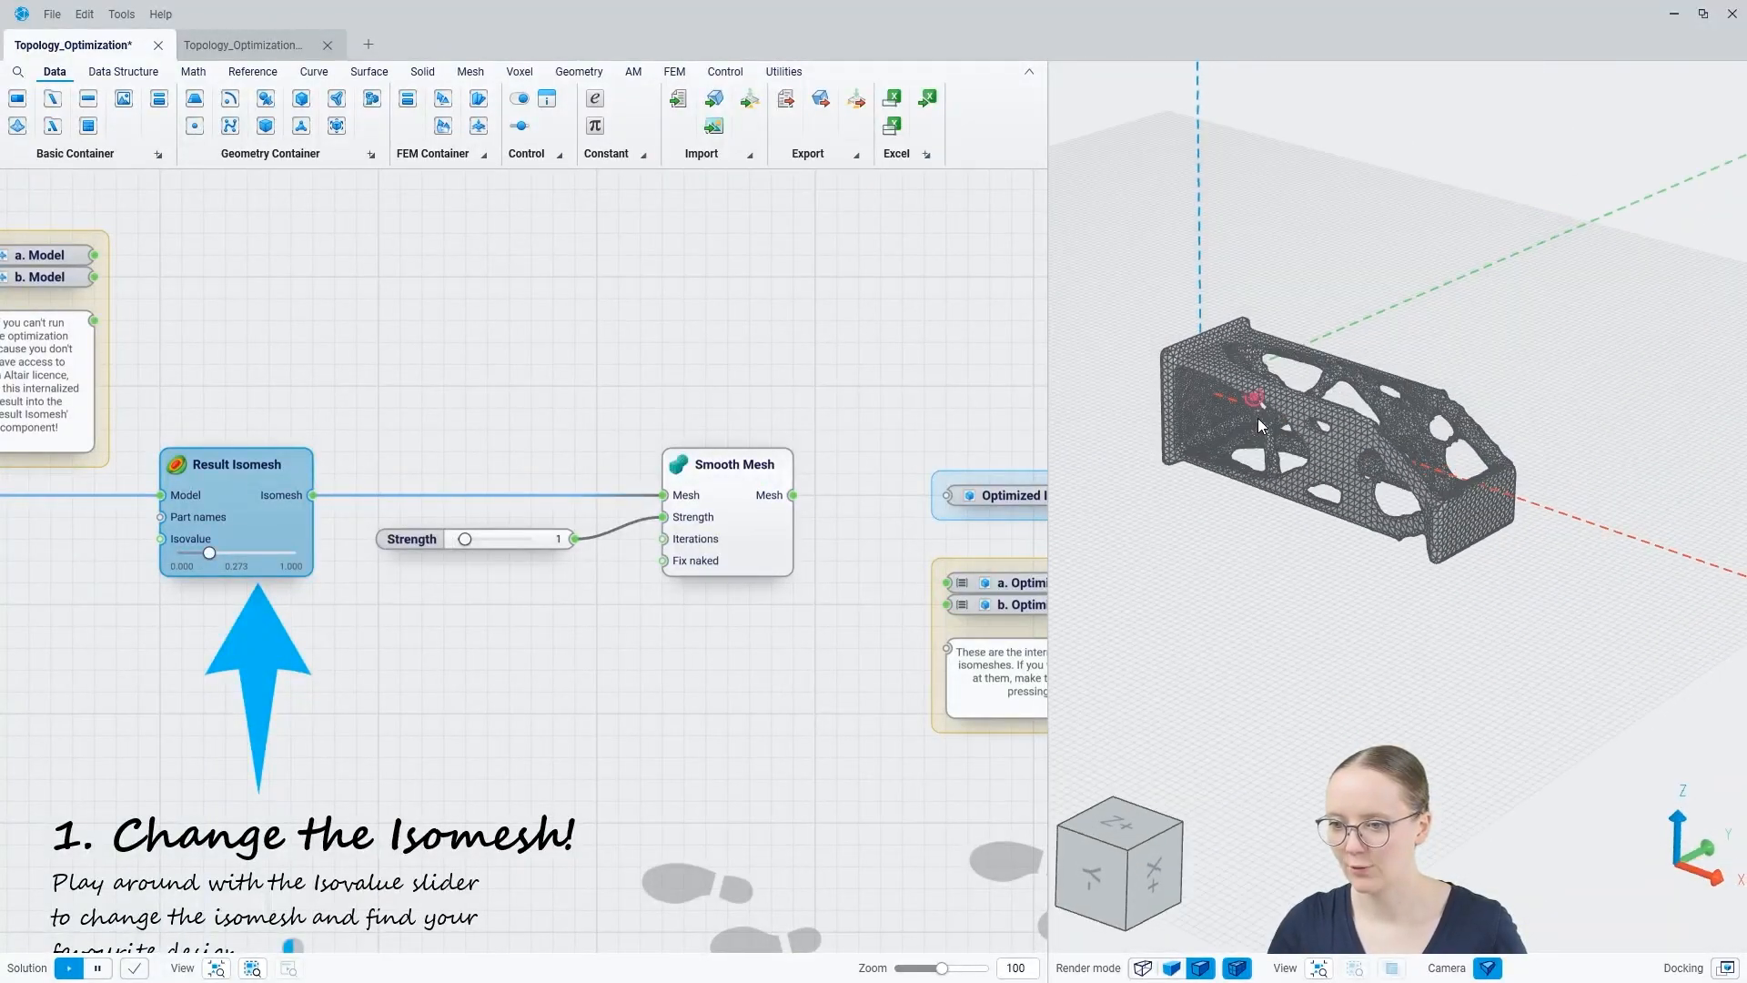
scroll(1232, 415, up, 10)
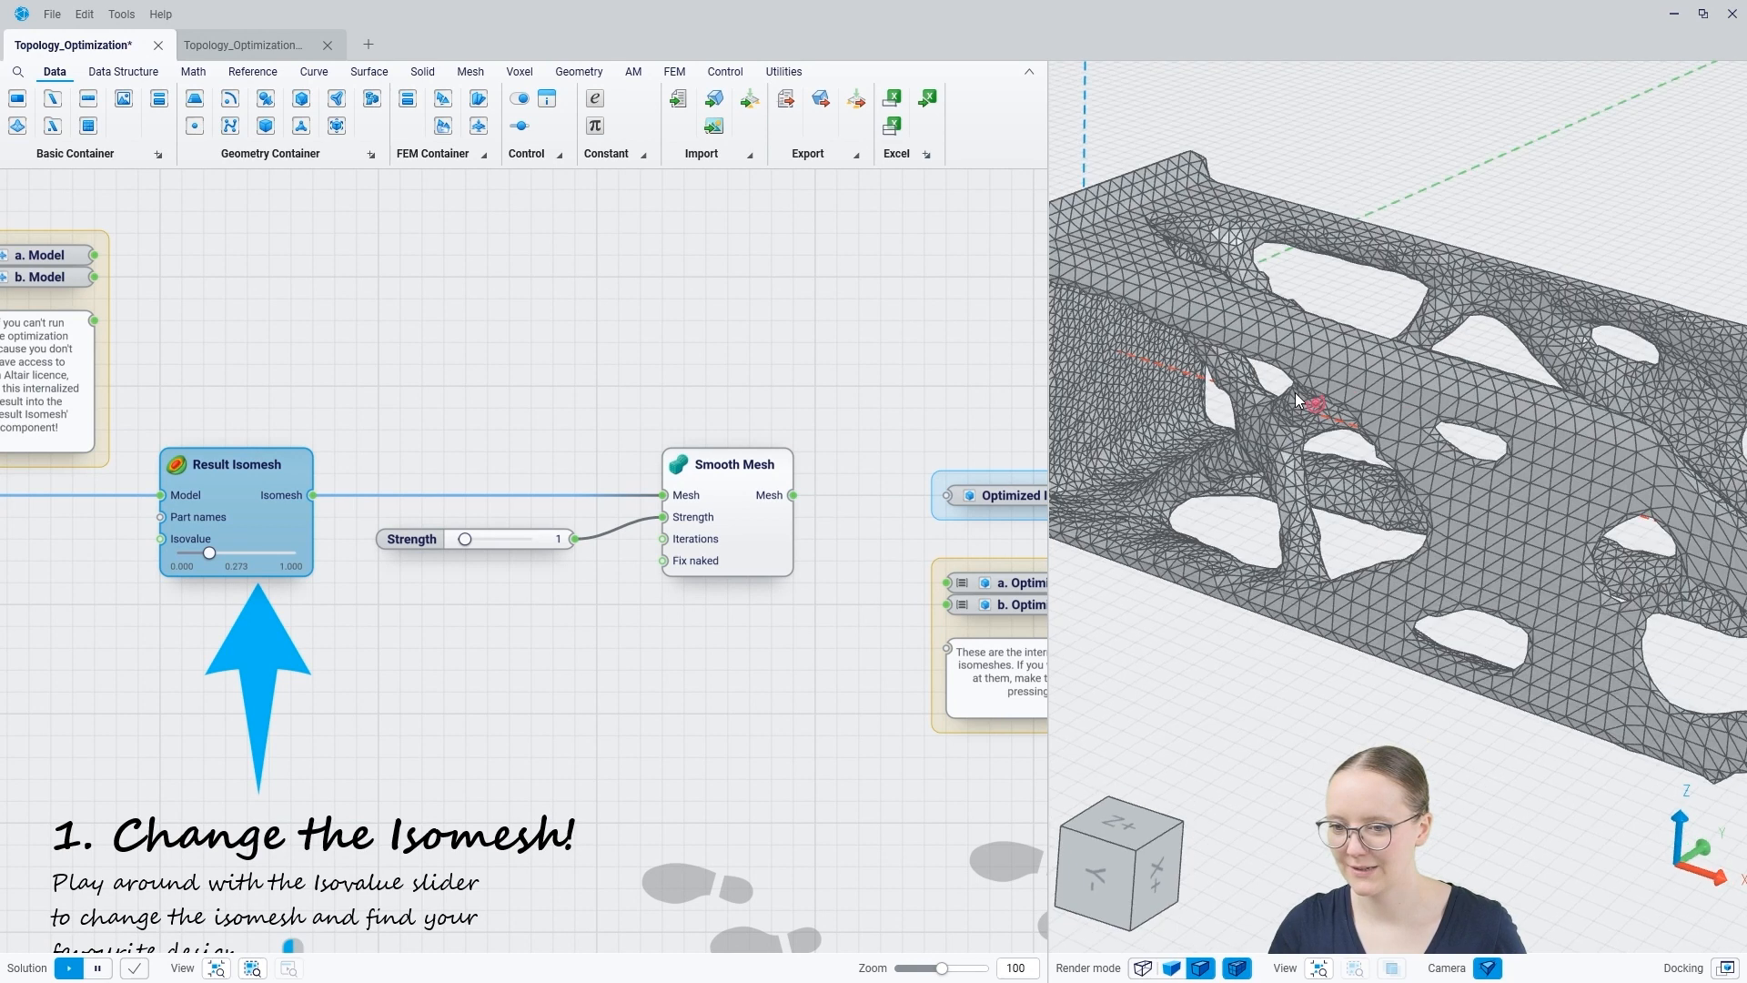
middle_drag(1296, 392, 1295, 364)
middle_drag(1302, 604, 1336, 553)
scroll(1336, 553, down, 2)
scroll(1338, 559, down, 2)
scroll(1299, 579, down, 1)
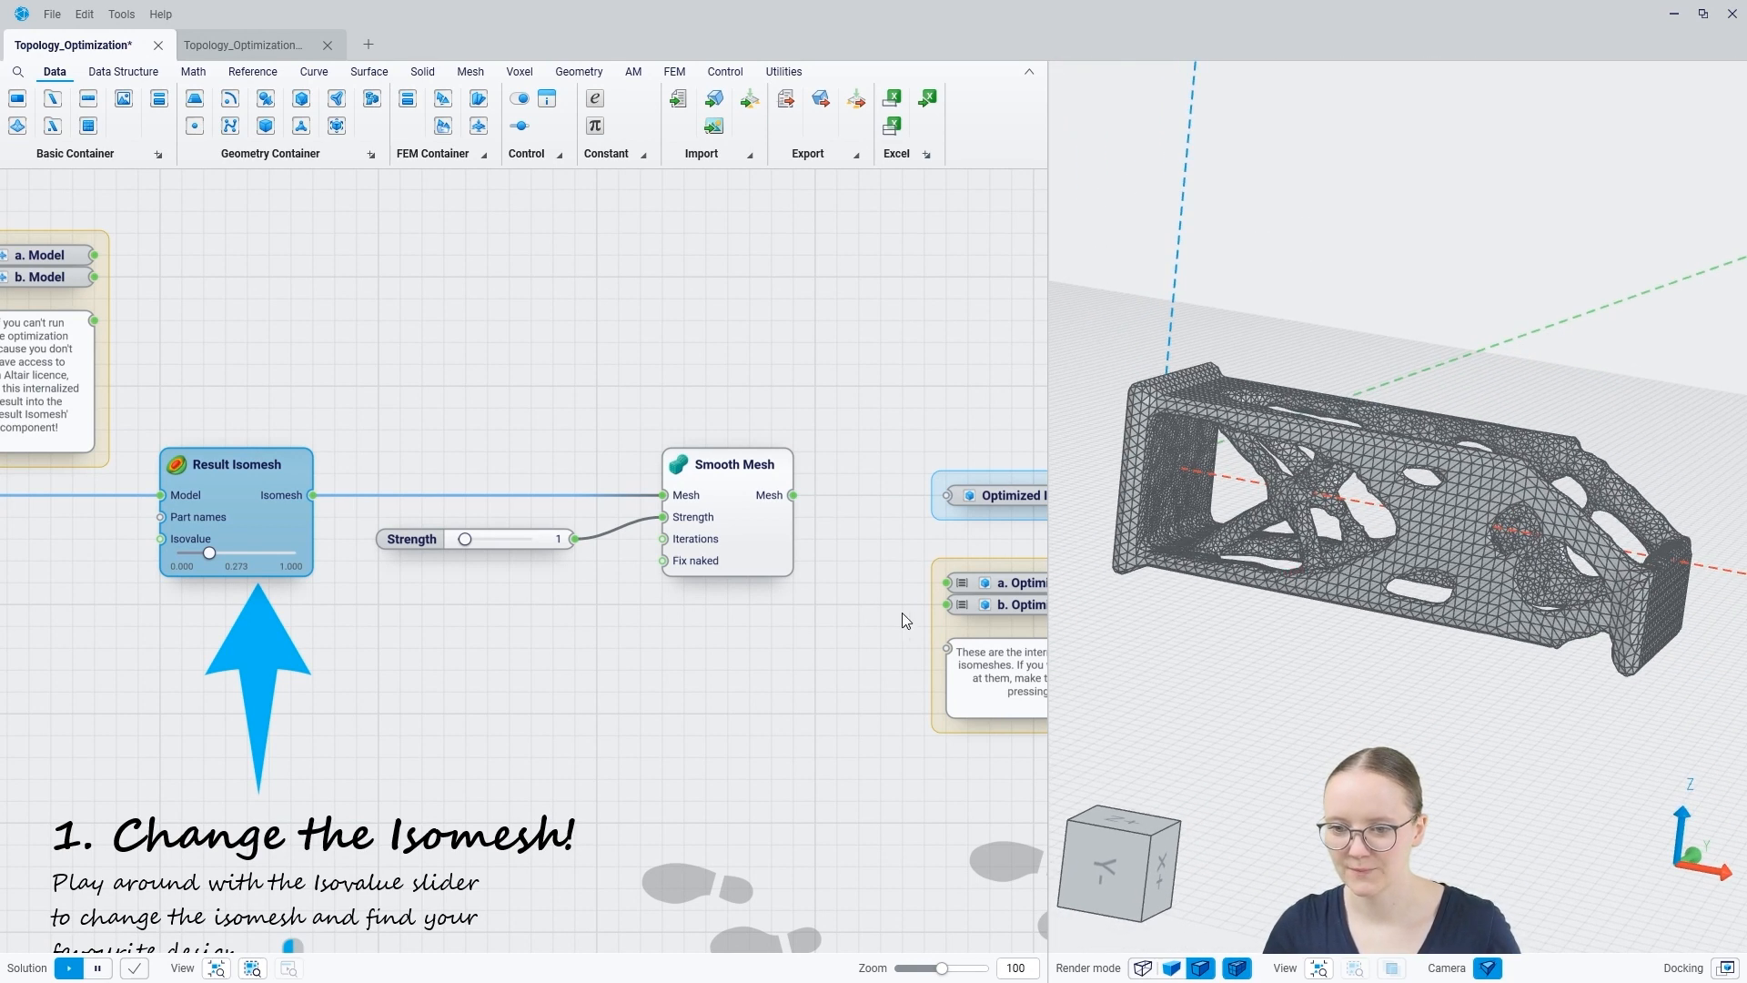
Step: Connect the Smooth Mesh's Mesh output to the Optimized Isomesh container
click(759, 635)
right_drag(760, 613, 570, 592)
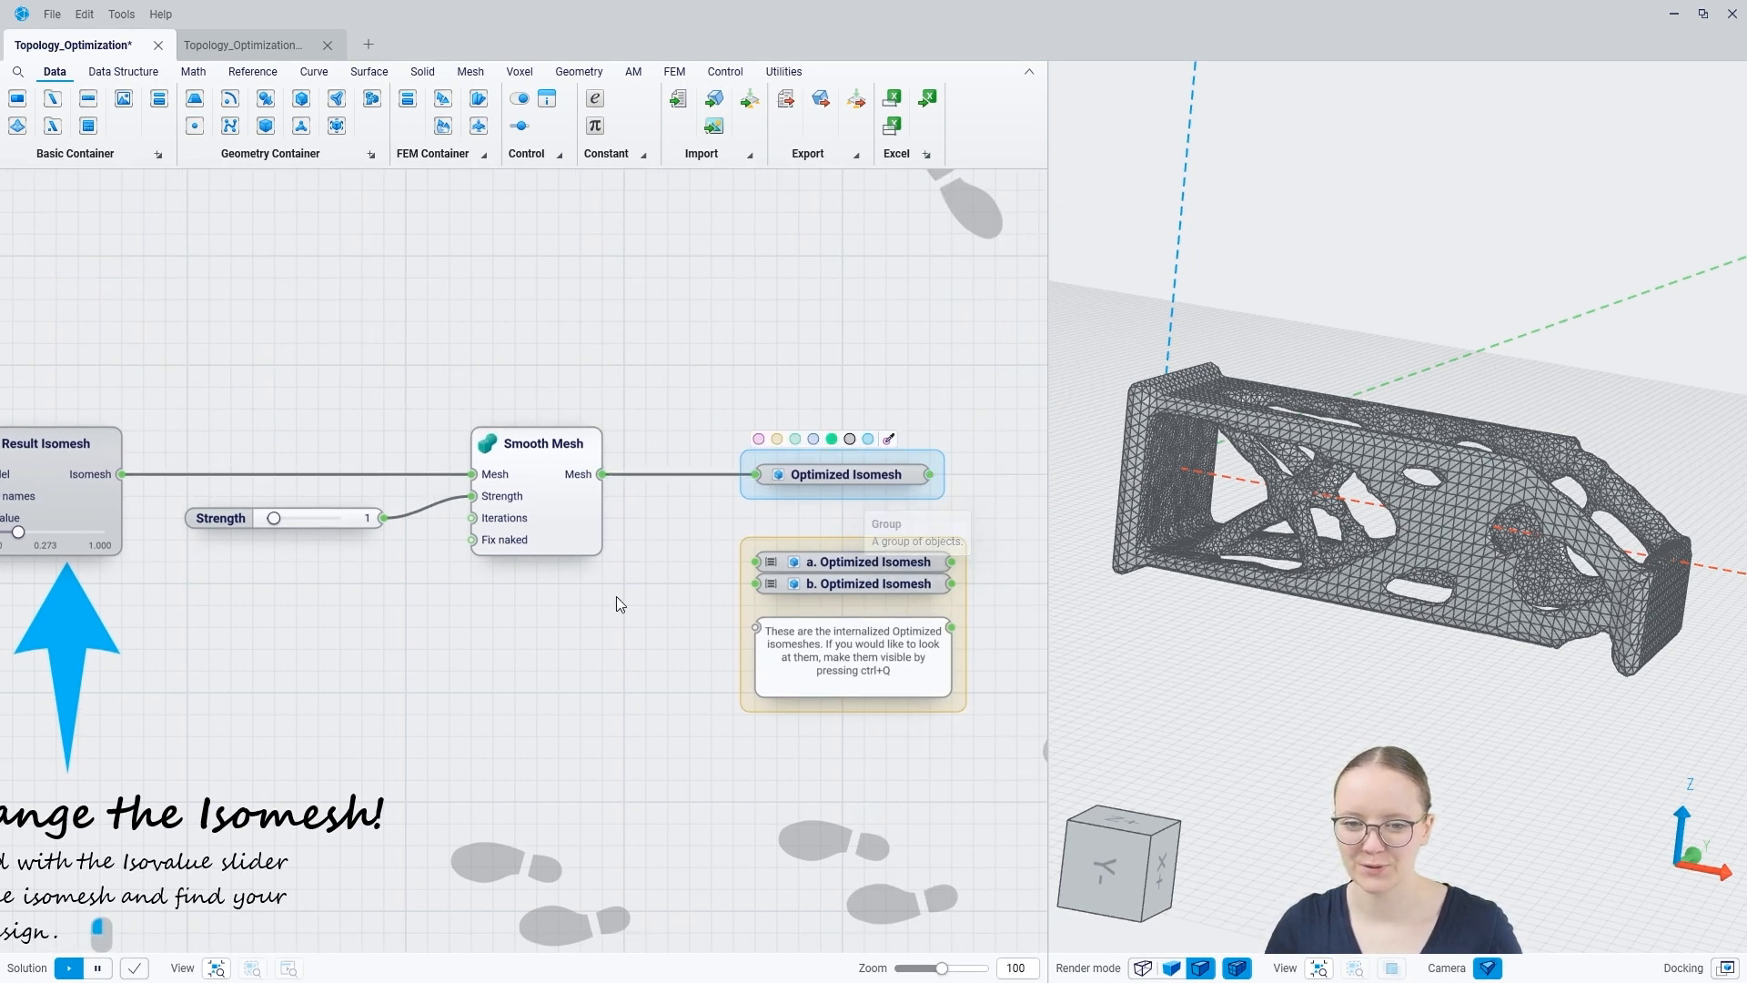
right_drag(350, 609, 537, 652)
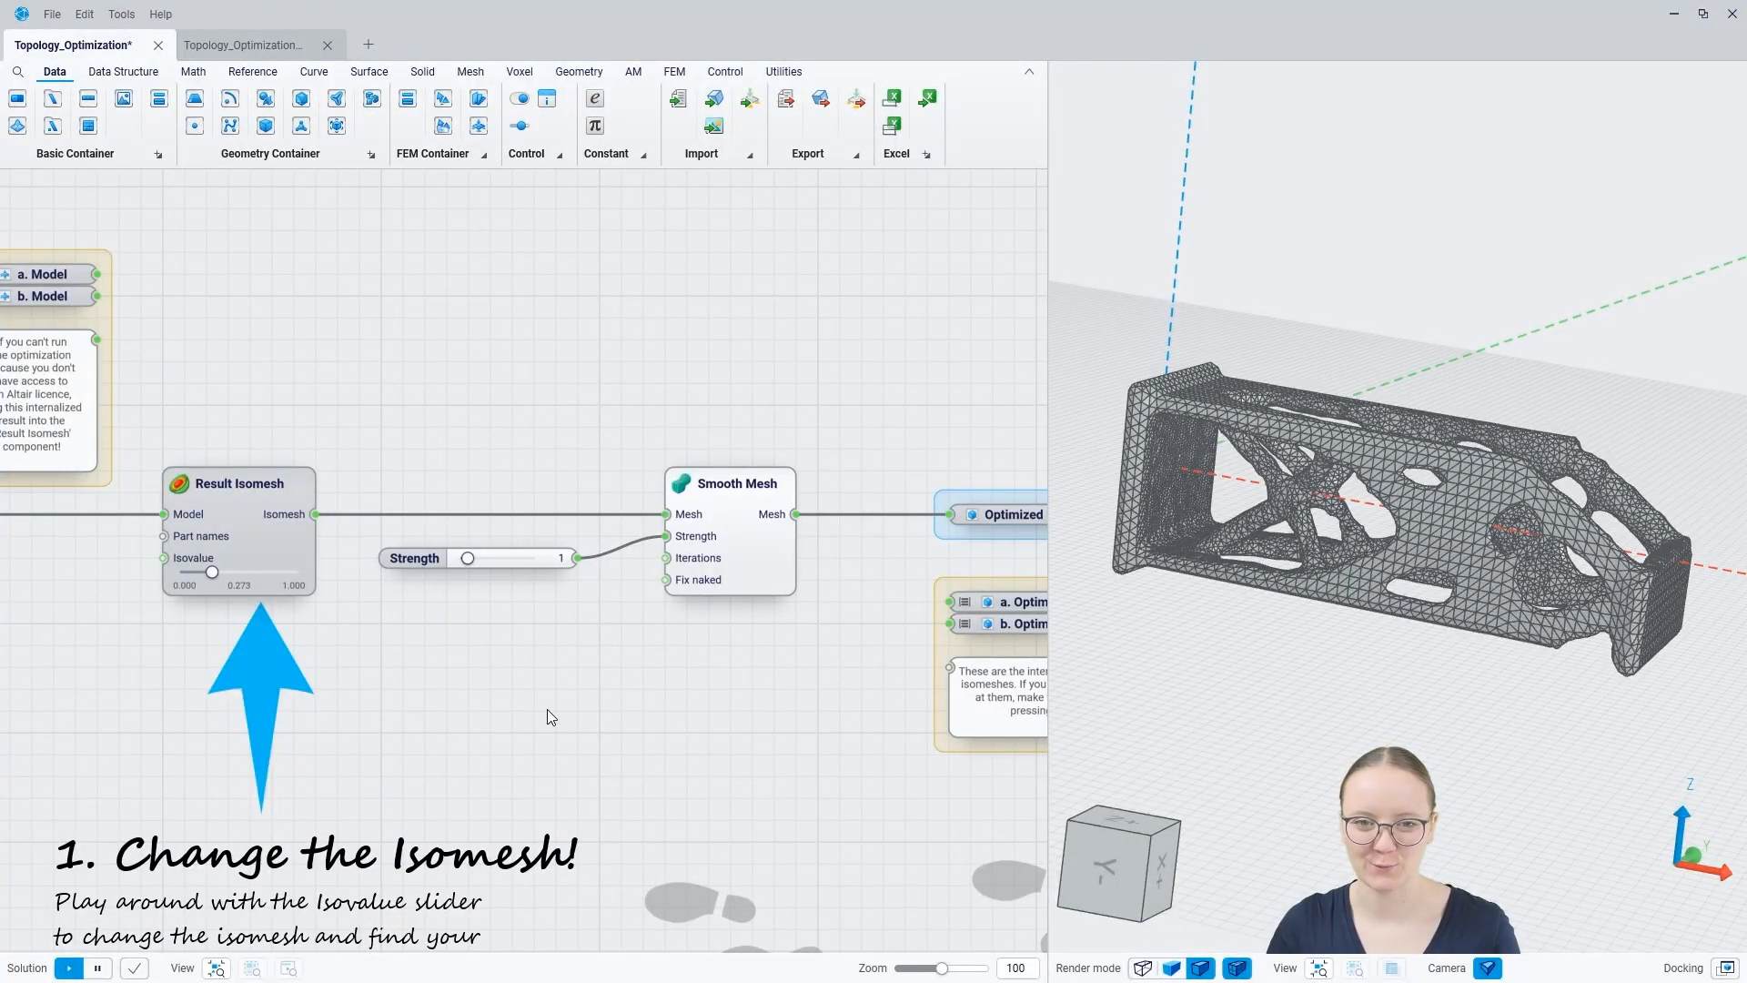
Step: Replace the optimizer result with the internalized a. Model as the Result Isomesh's Model input, and view the new mesh
scroll(542, 728, down, 4)
scroll(266, 477, up, 4)
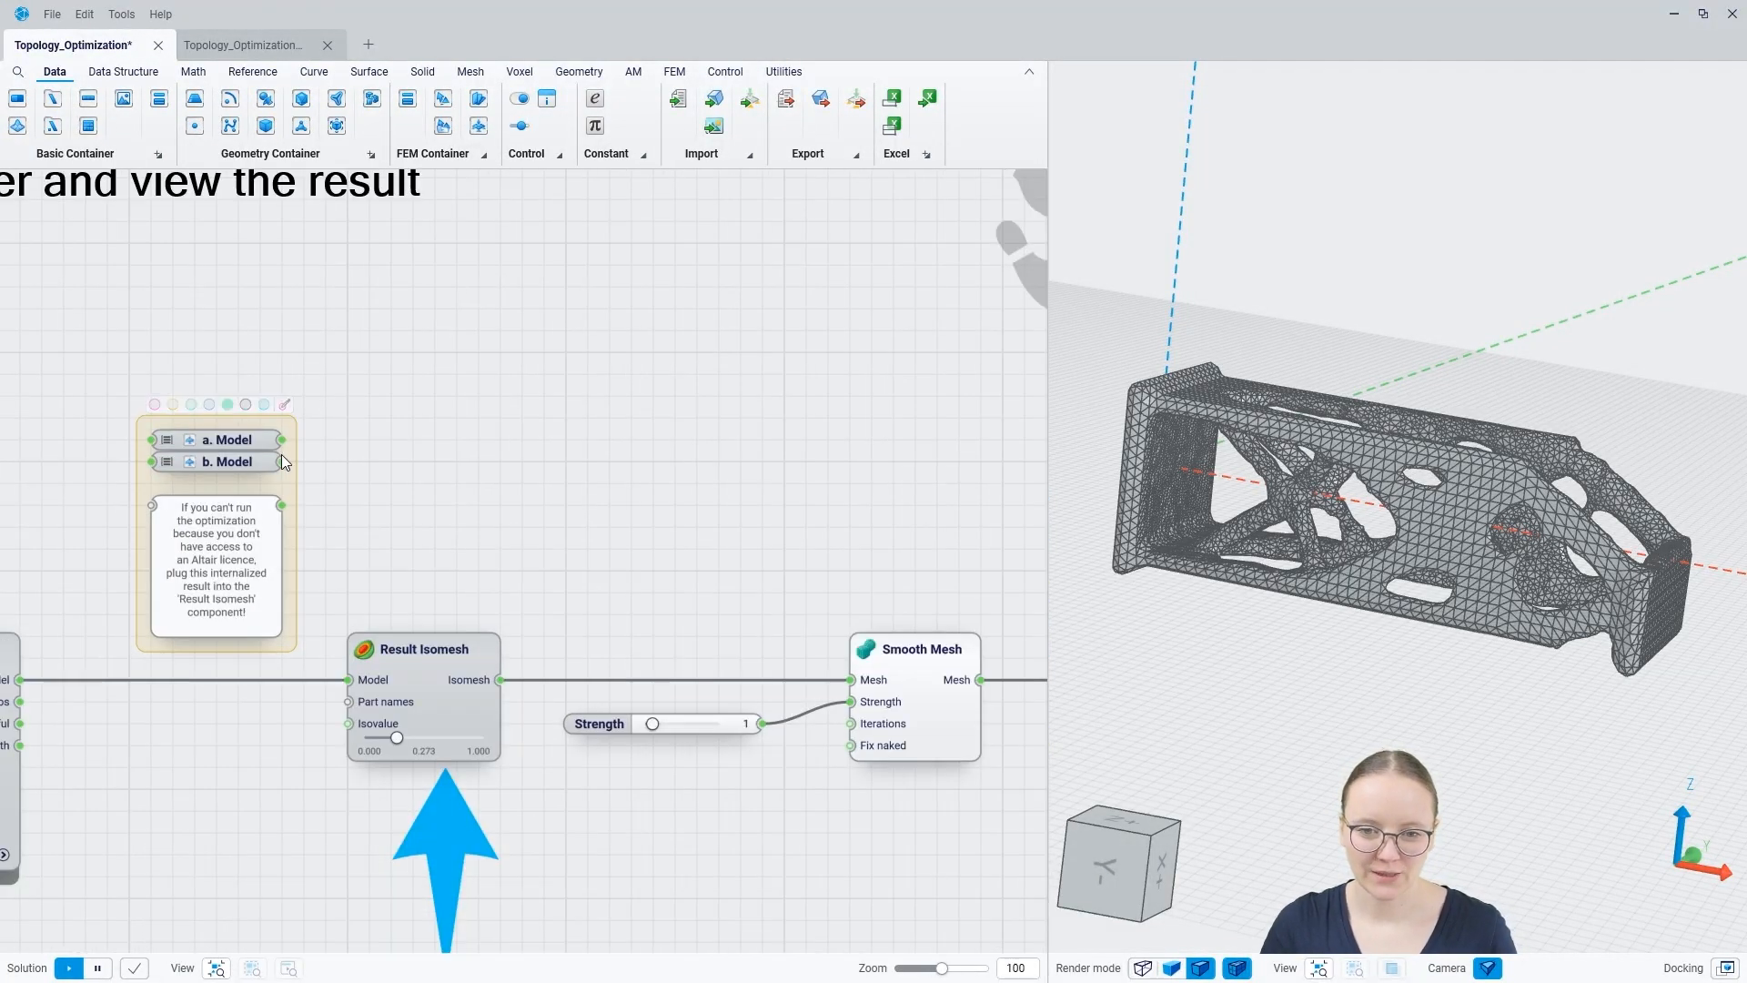
drag(282, 441, 350, 679)
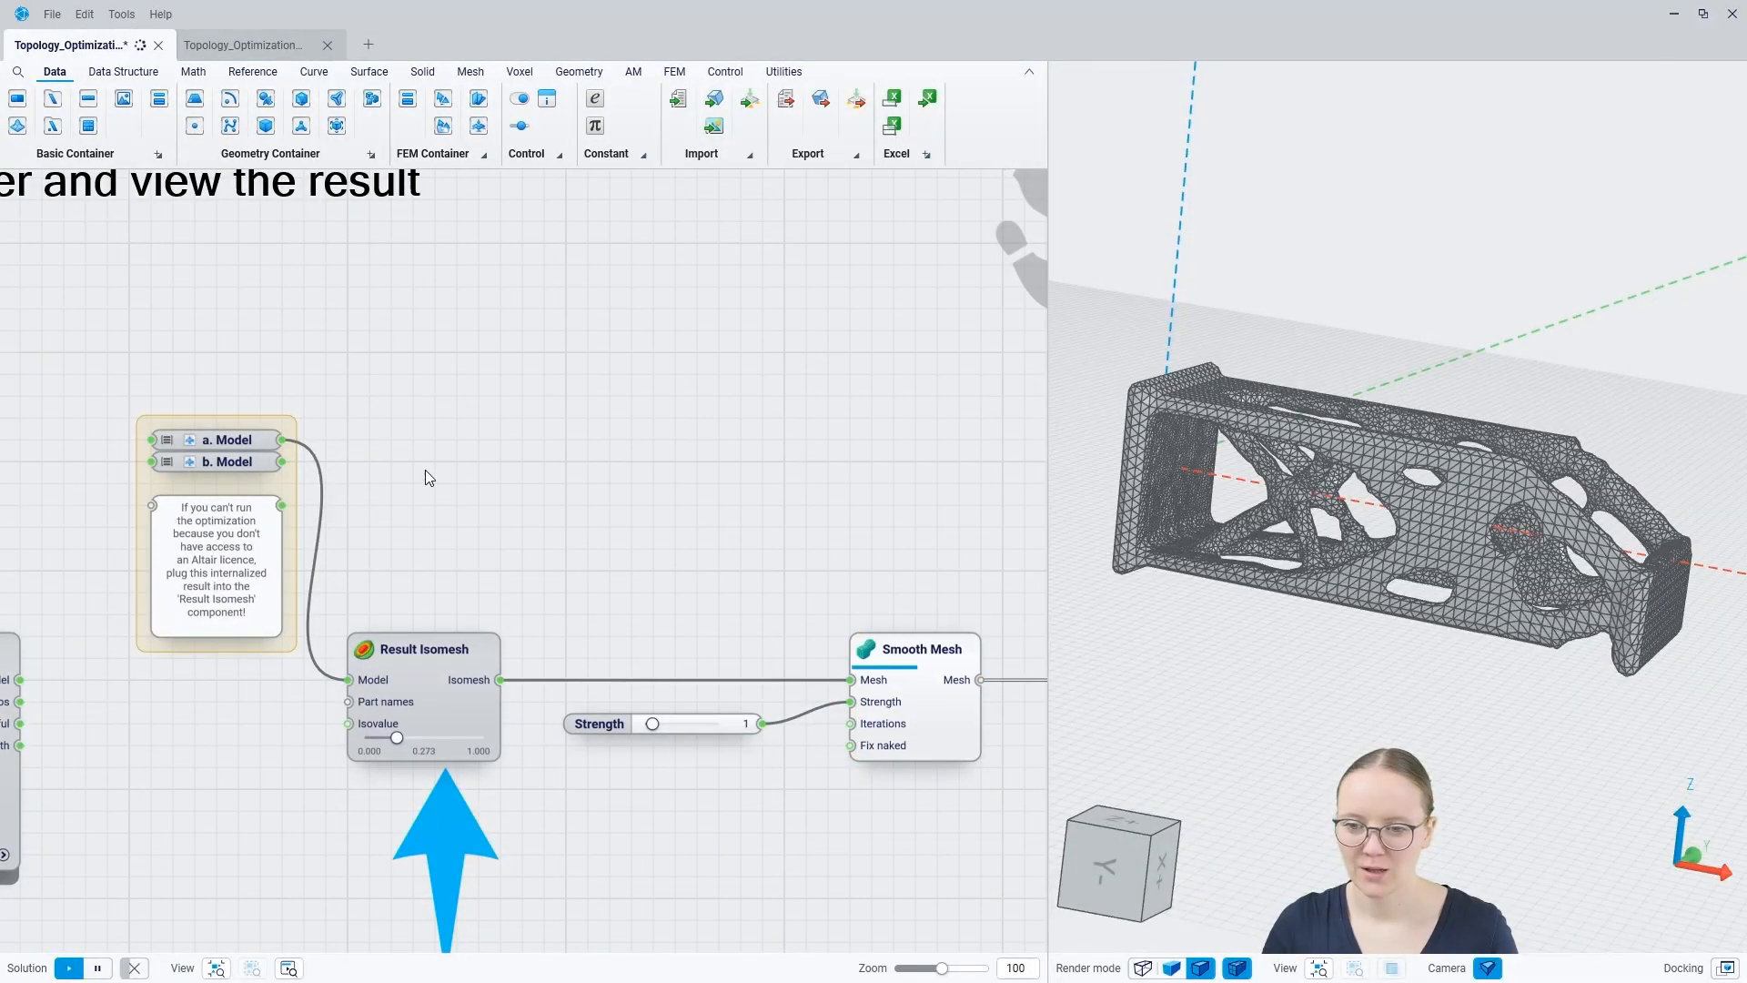
middle_drag(1258, 533, 1297, 519)
Step: Try an isovalue of 0.578 on the Result Isomesh for the internalized model, and set it to 0.392
scroll(397, 733, up, 6)
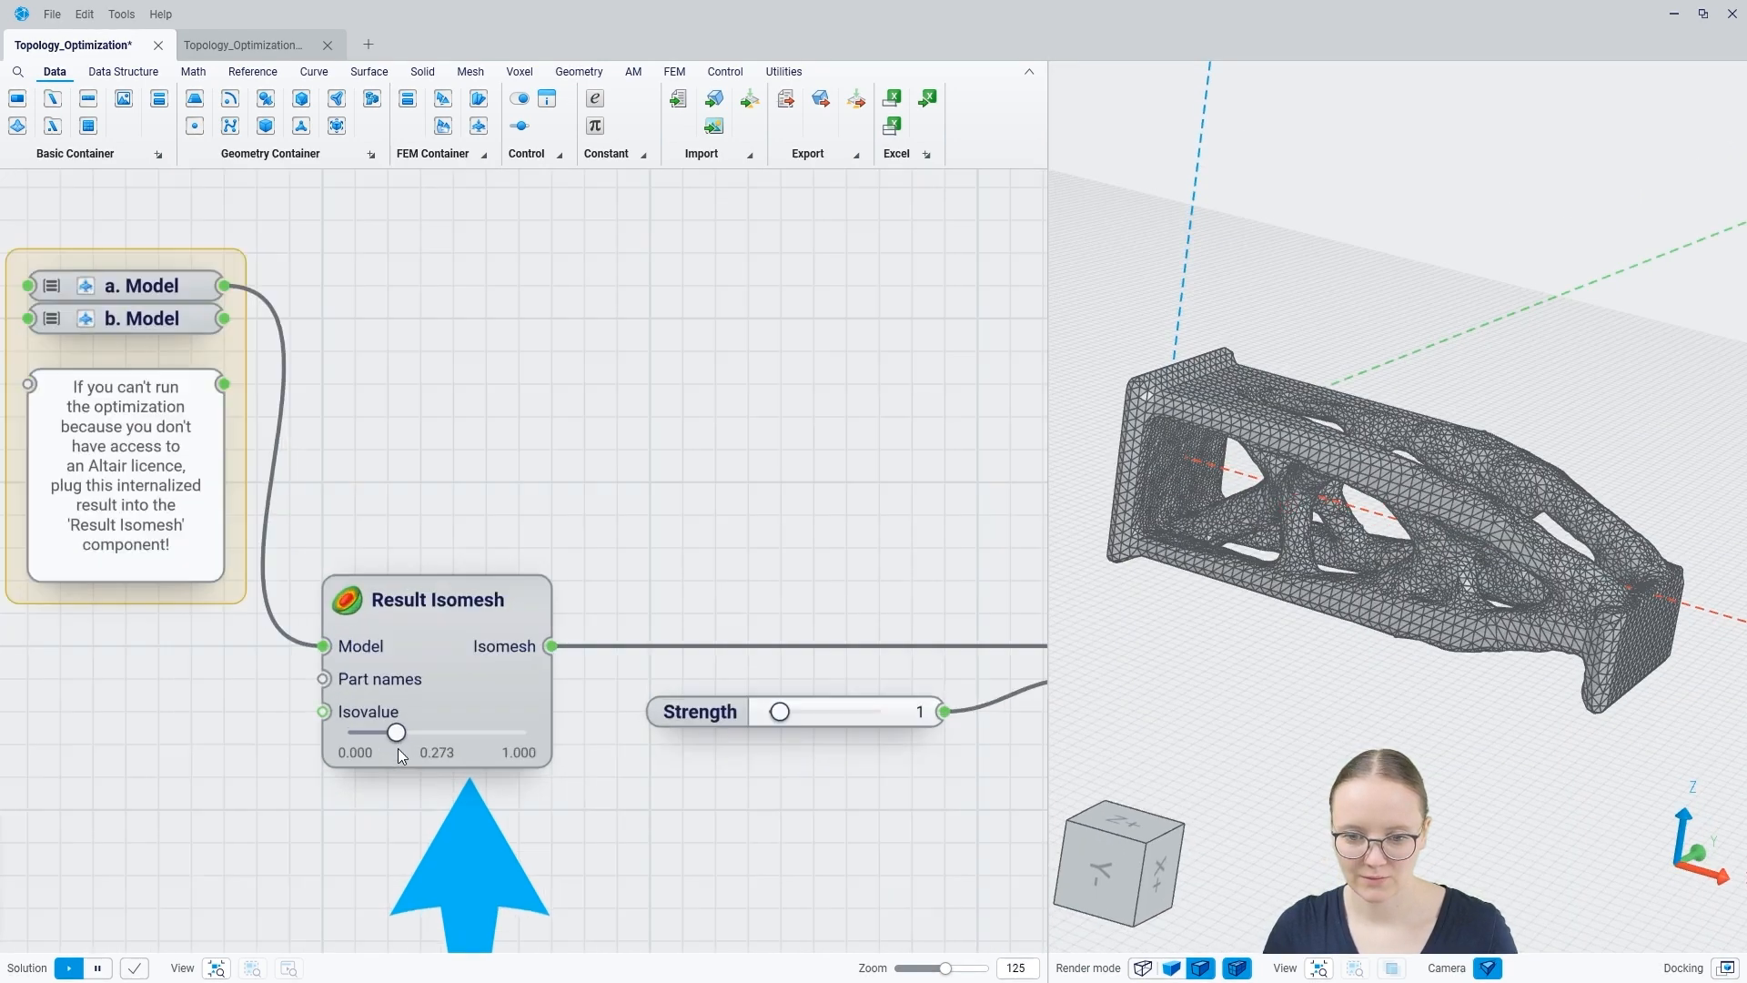
drag(396, 724, 479, 795)
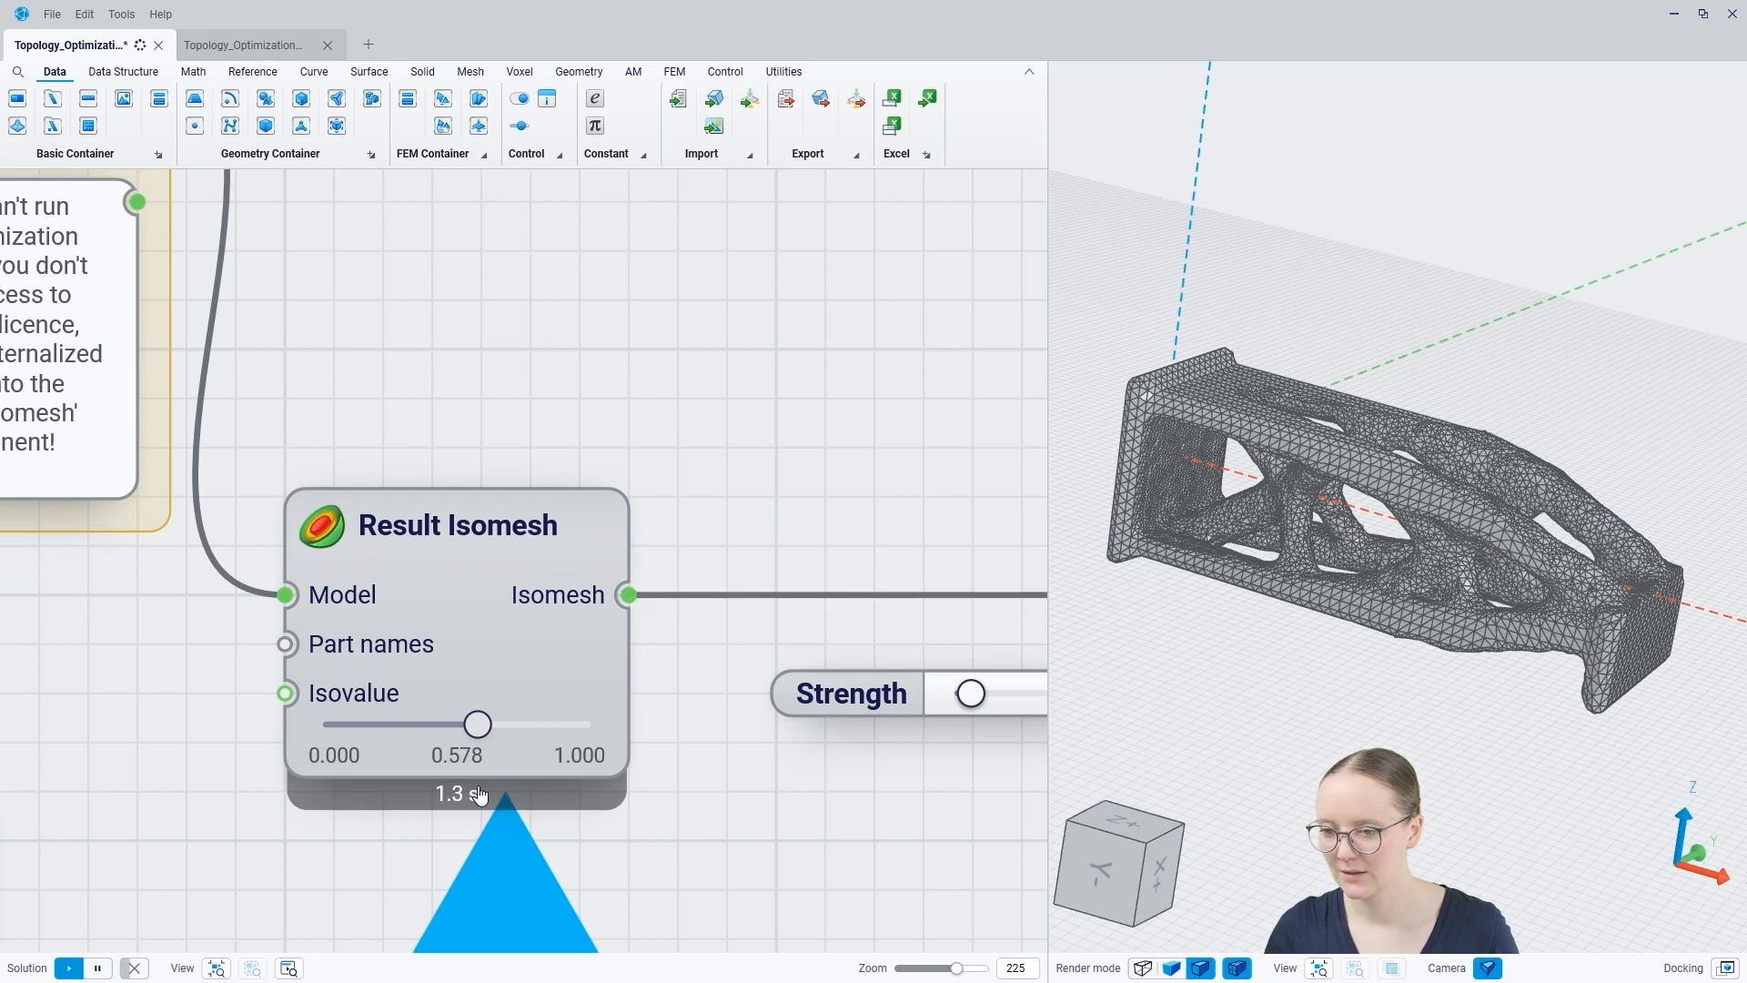
drag(480, 795, 428, 800)
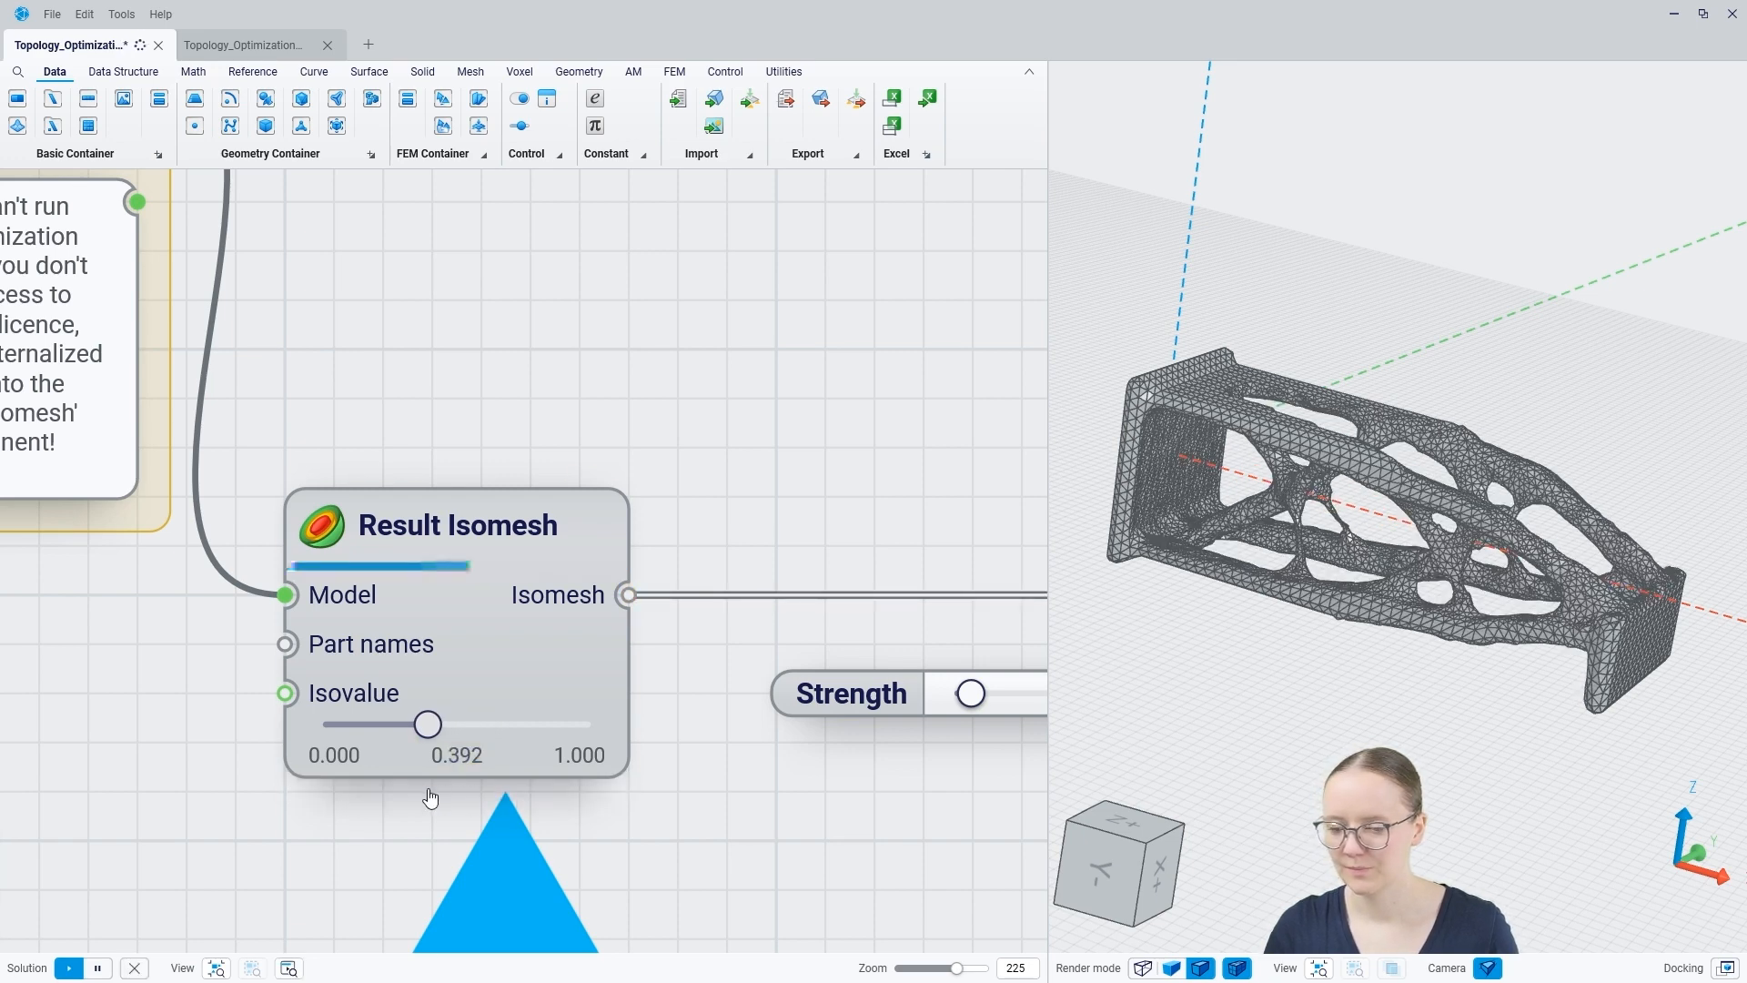